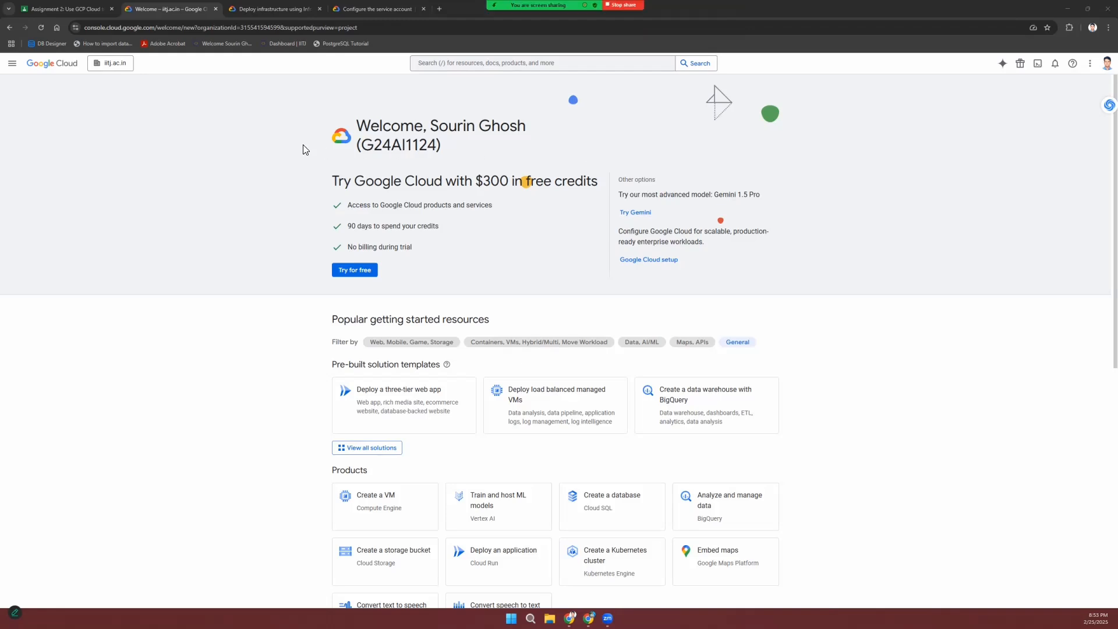
# Step: Create a new Google Cloud project named 'Demo 1' from the project picker
pyautogui.click(122, 68)
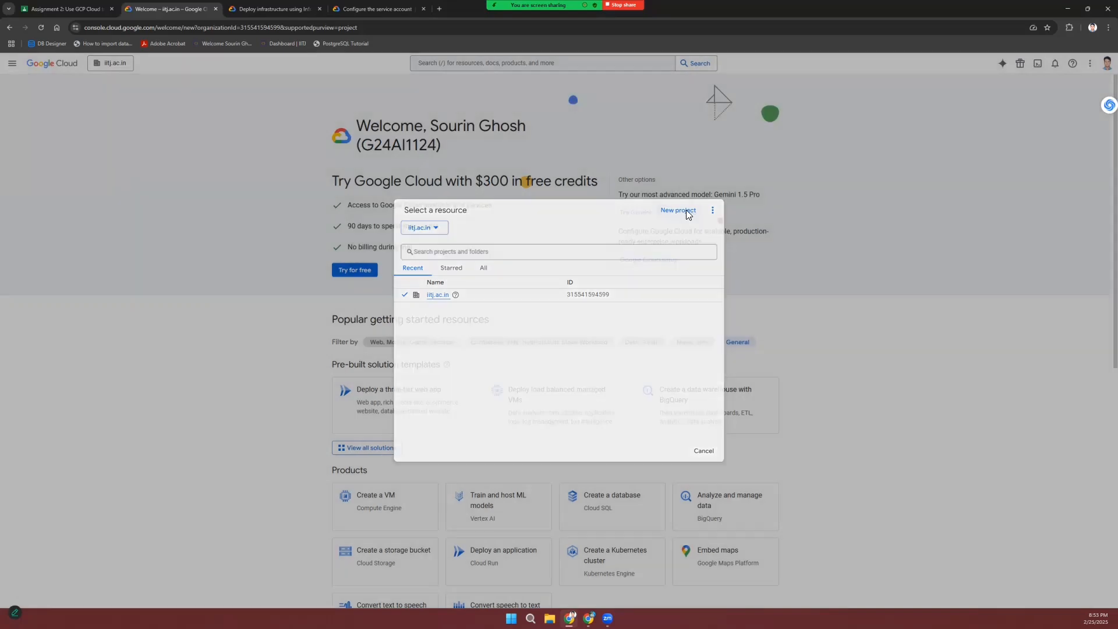
pyautogui.click(687, 210)
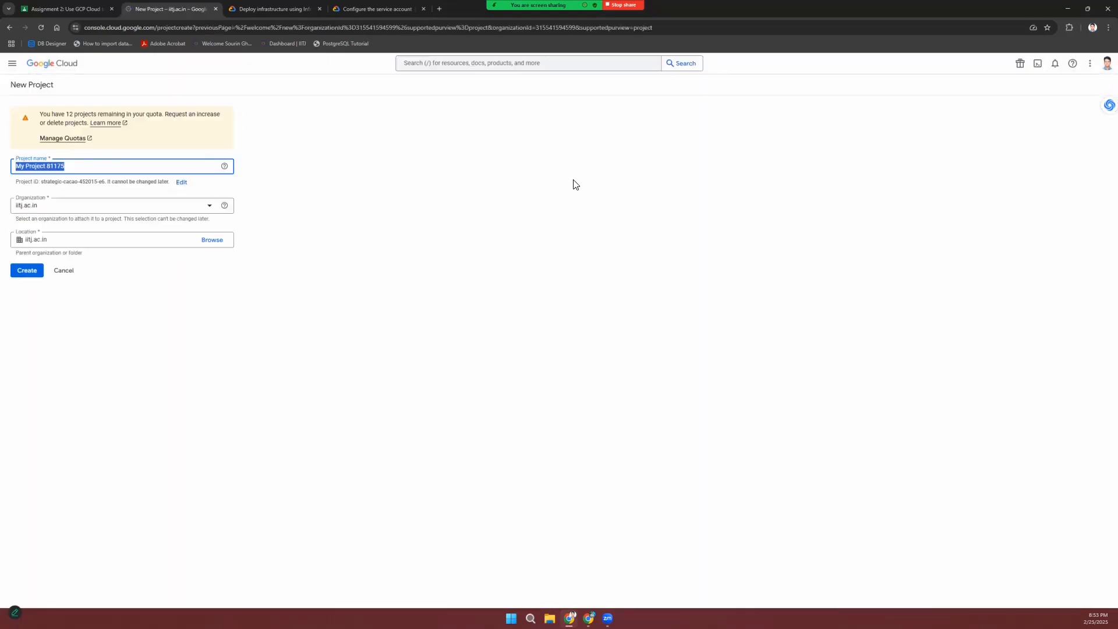
pyautogui.write('Demo 1')
pyautogui.click(28, 271)
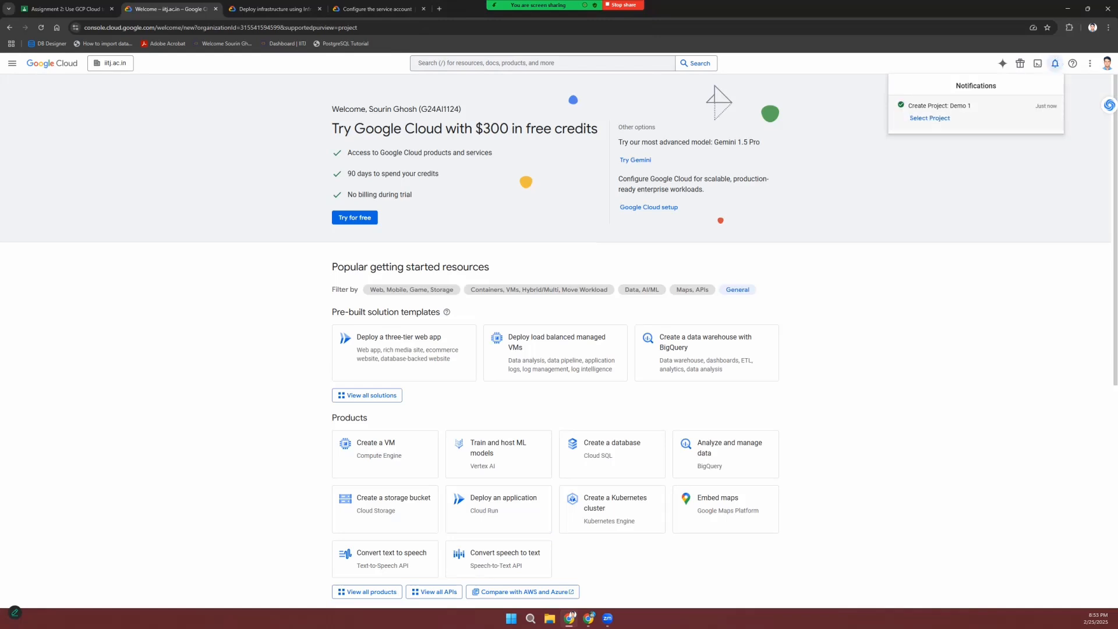
# Step: Switch to the Demo 1 project and go to Compute Engine VM instances
pyautogui.click(930, 118)
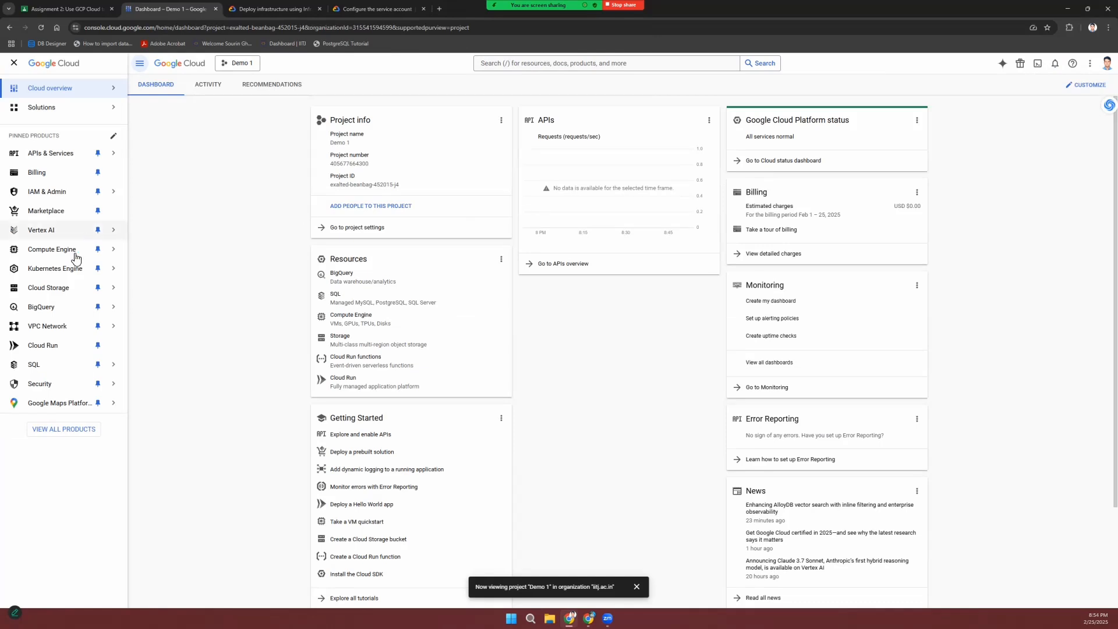
pyautogui.moveTo(75, 258)
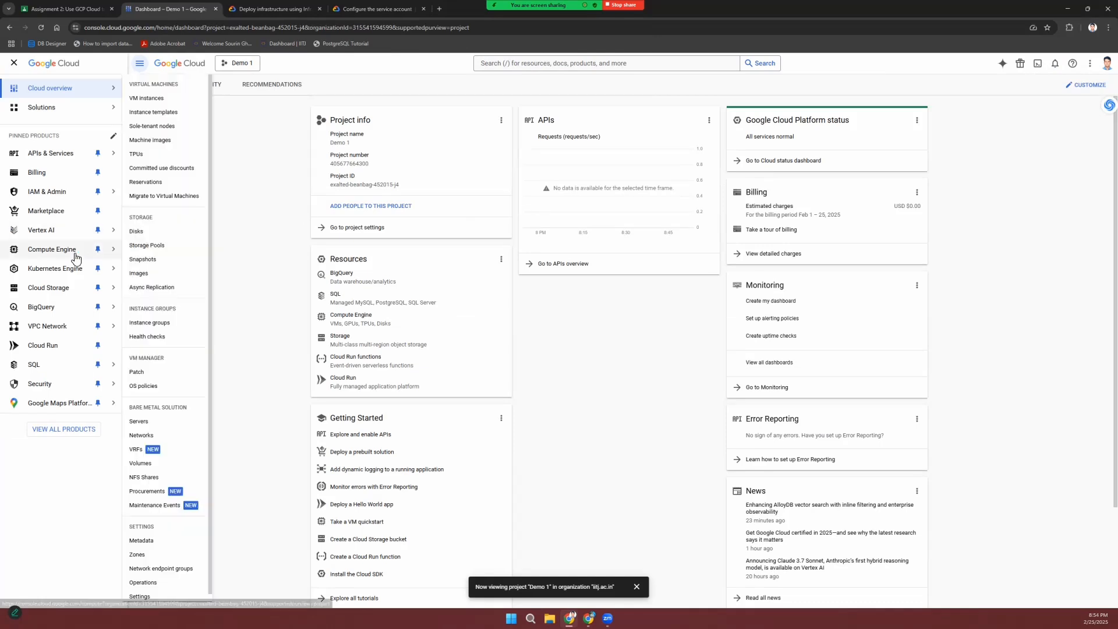
pyautogui.click(173, 97)
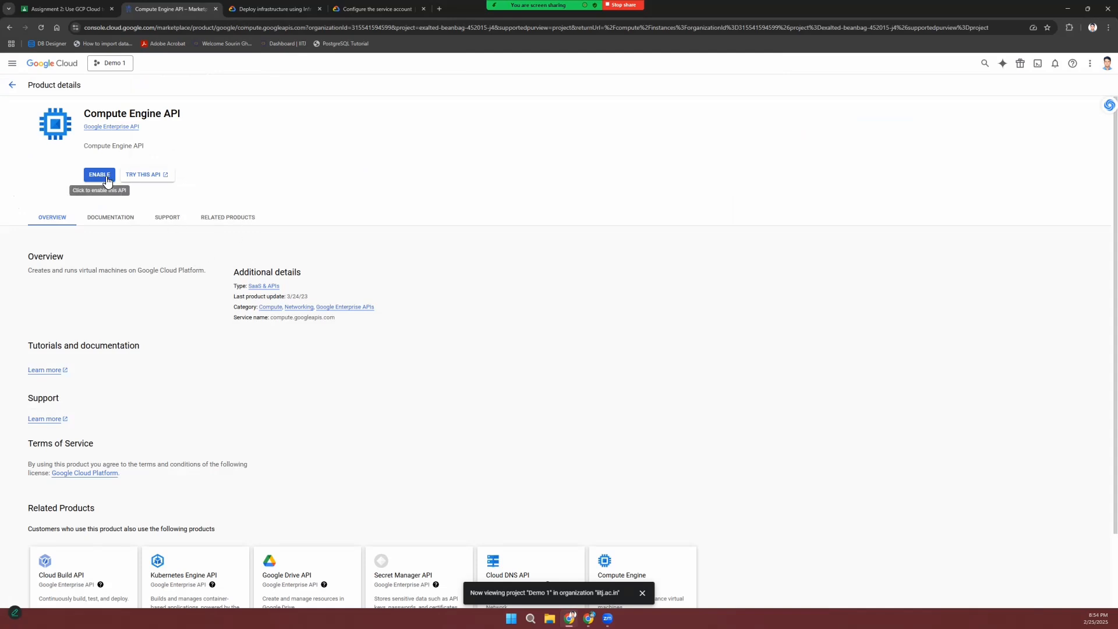
# Step: Enable the Compute Engine API for the project
pyautogui.scroll(-2, 115, 285)
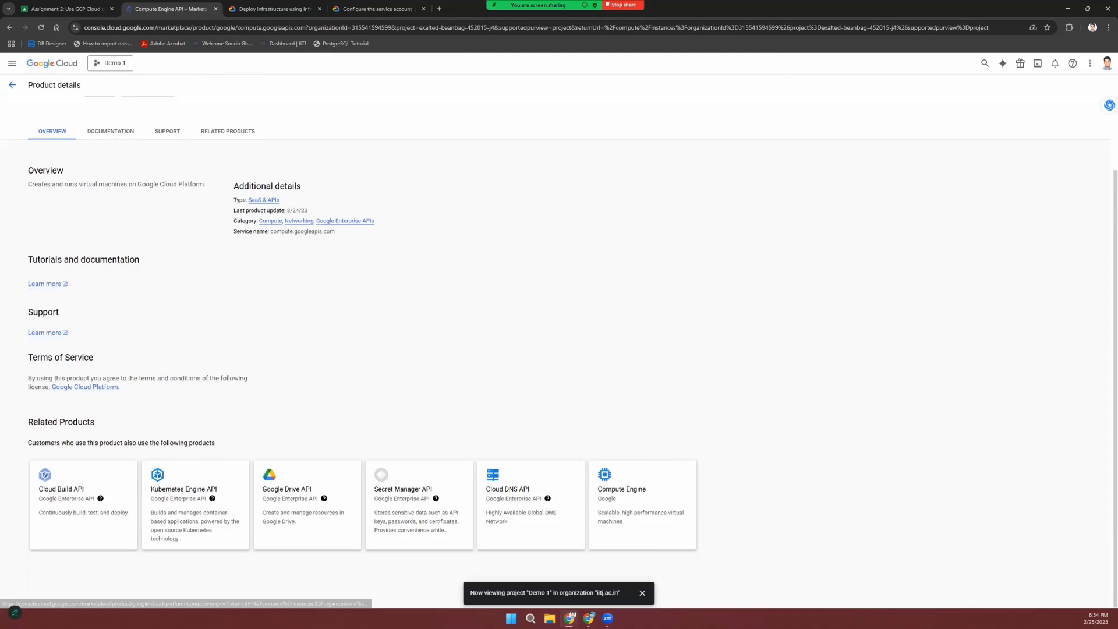
pyautogui.scroll(2, 180, 187)
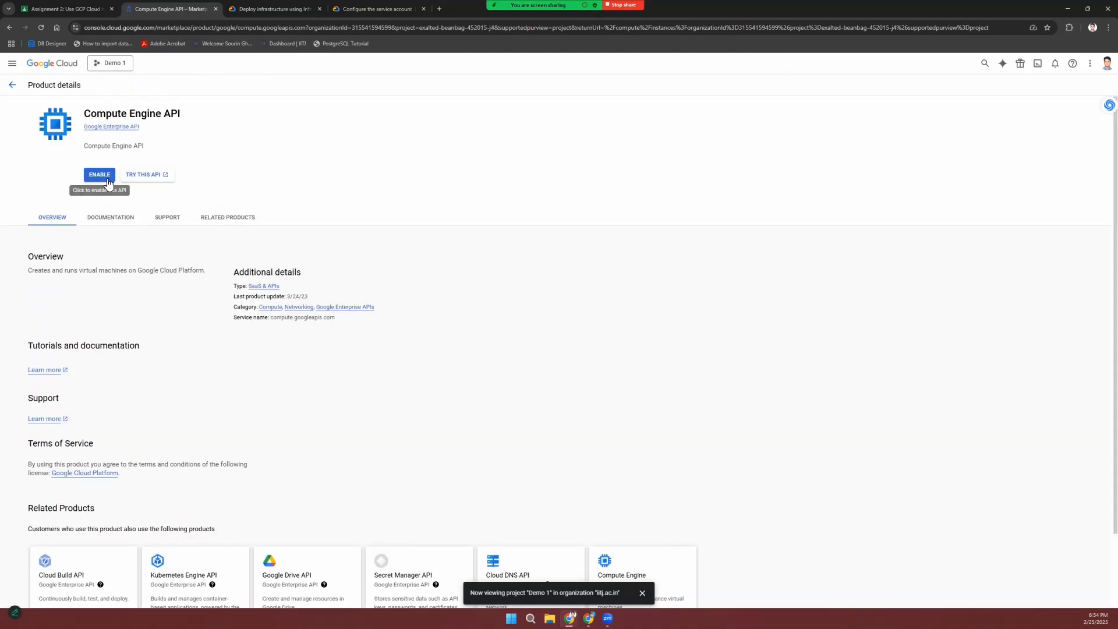
pyautogui.click(105, 177)
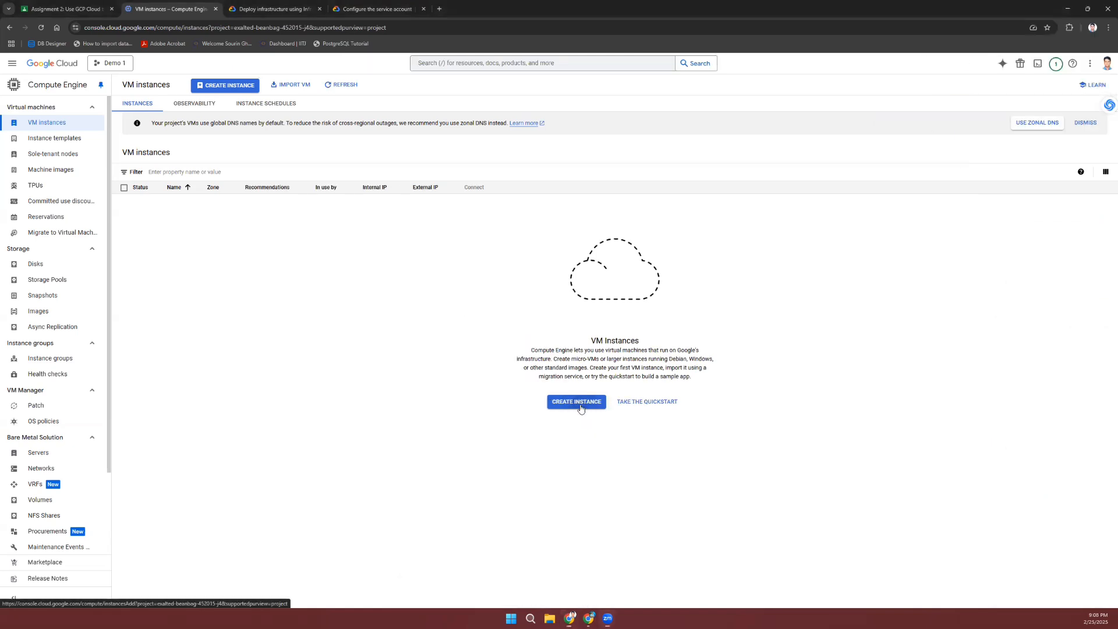
# Step: Start a new VM instance and replace the default name with VM-1
pyautogui.click(579, 405)
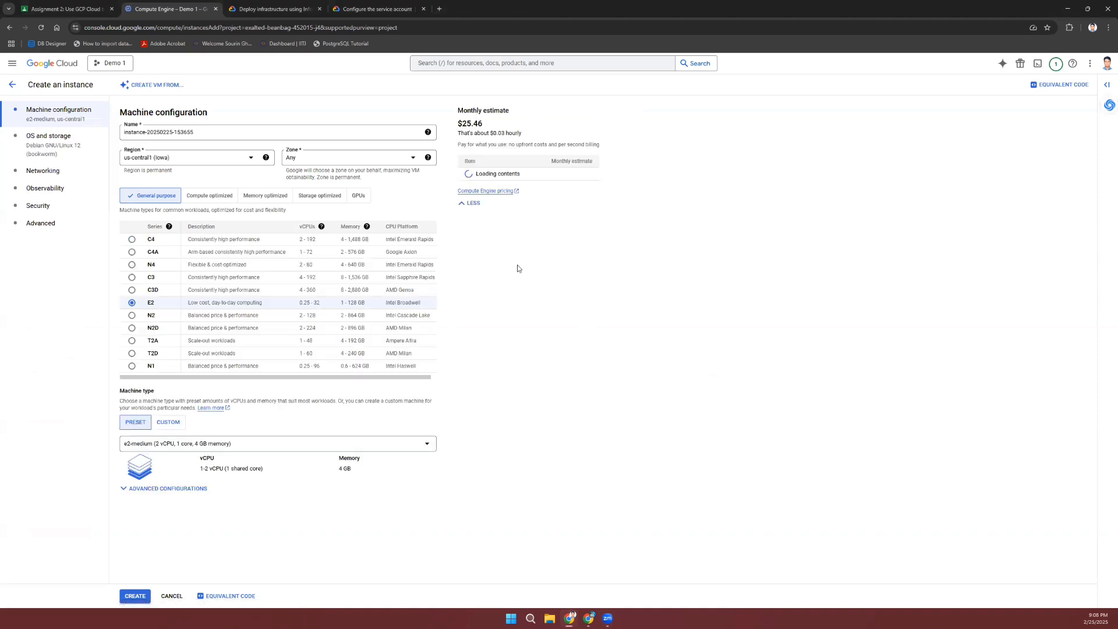
pyautogui.click(245, 130)
pyautogui.hotkey('ctrl', 'a')
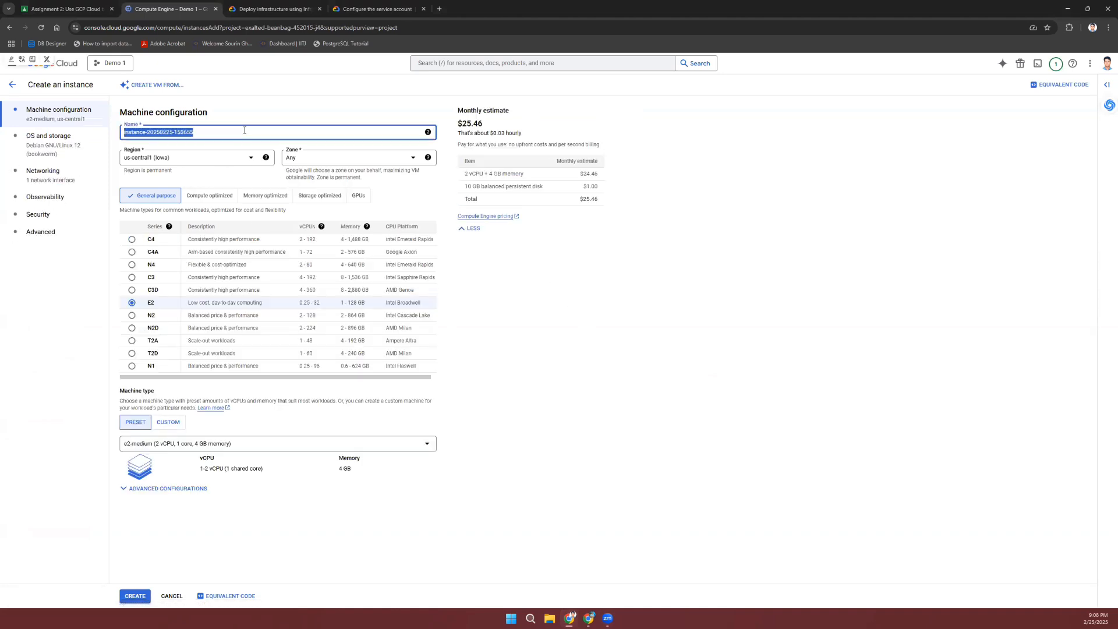
pyautogui.press('BackSpace')
pyautogui.write('VM-1')
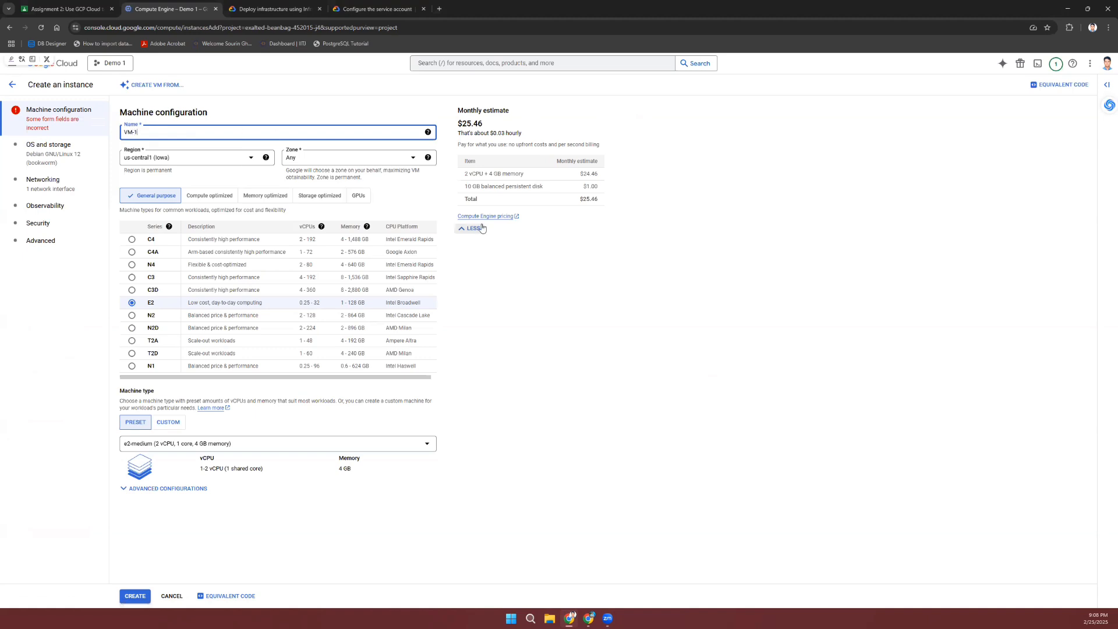
pyautogui.click(574, 300)
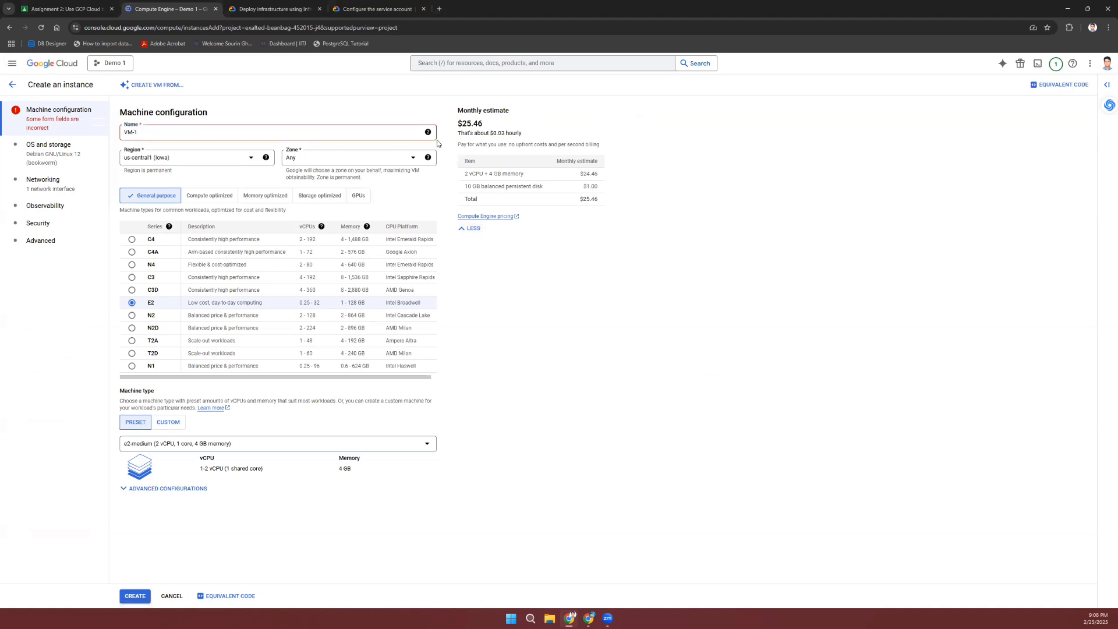
# Step: Check the naming rules and correct the instance name to lowercase vm-1
pyautogui.click(428, 132)
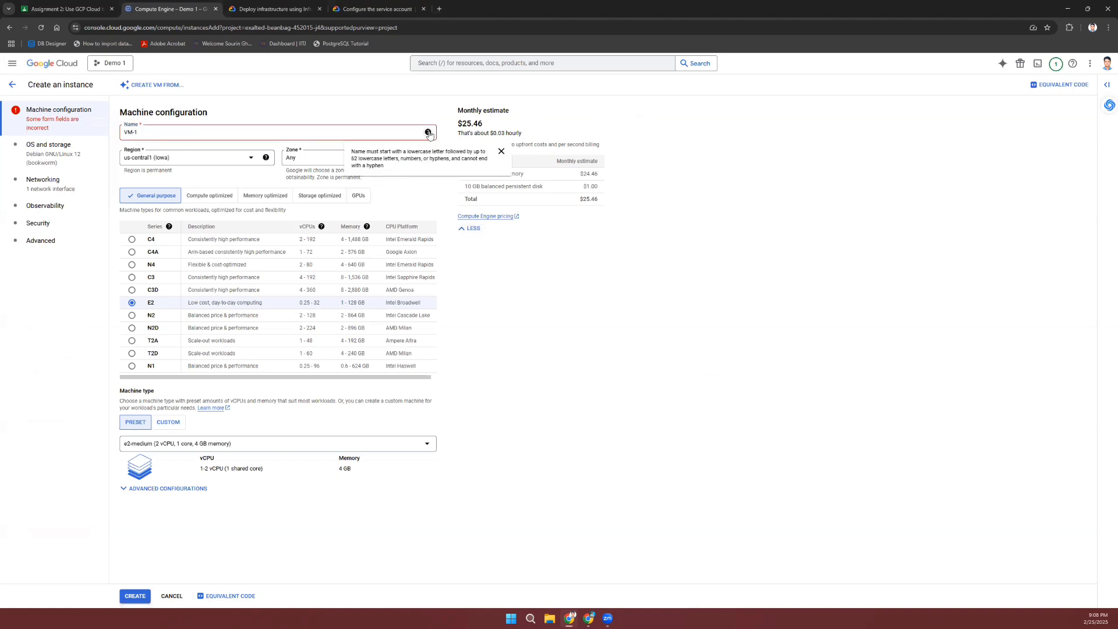
pyautogui.click(217, 129)
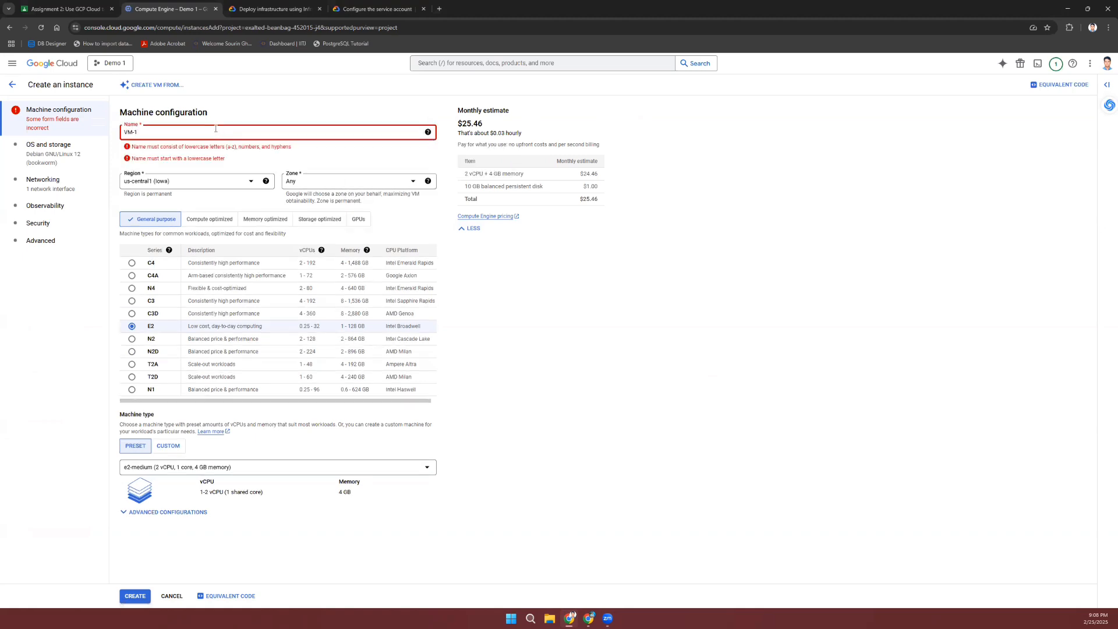
pyautogui.tripleClick(215, 129)
pyautogui.write('vm-1')
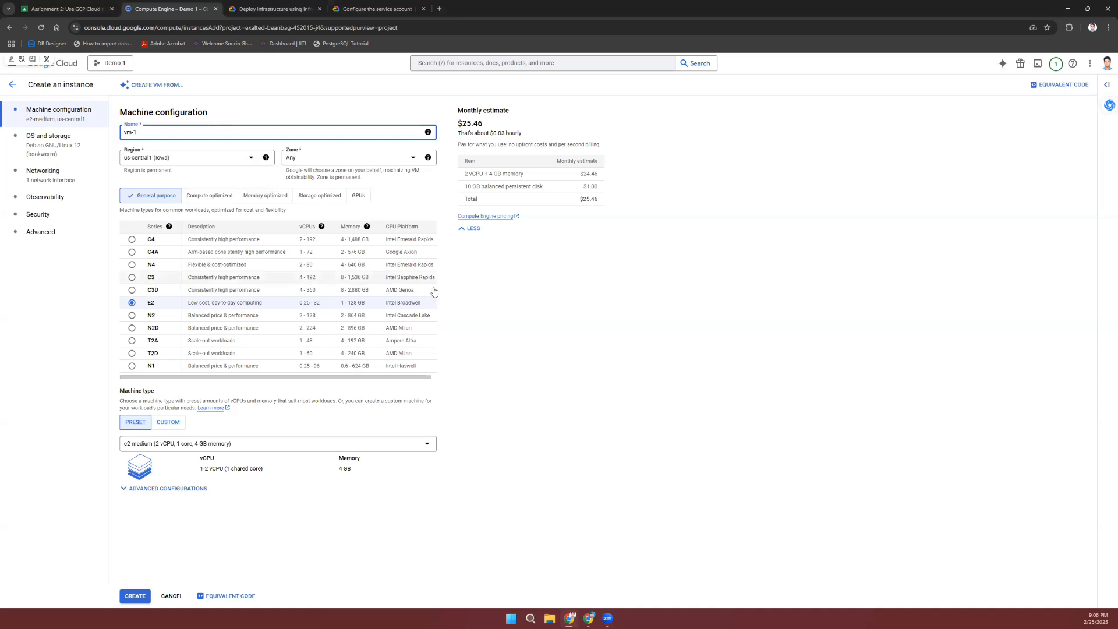
pyautogui.click(532, 365)
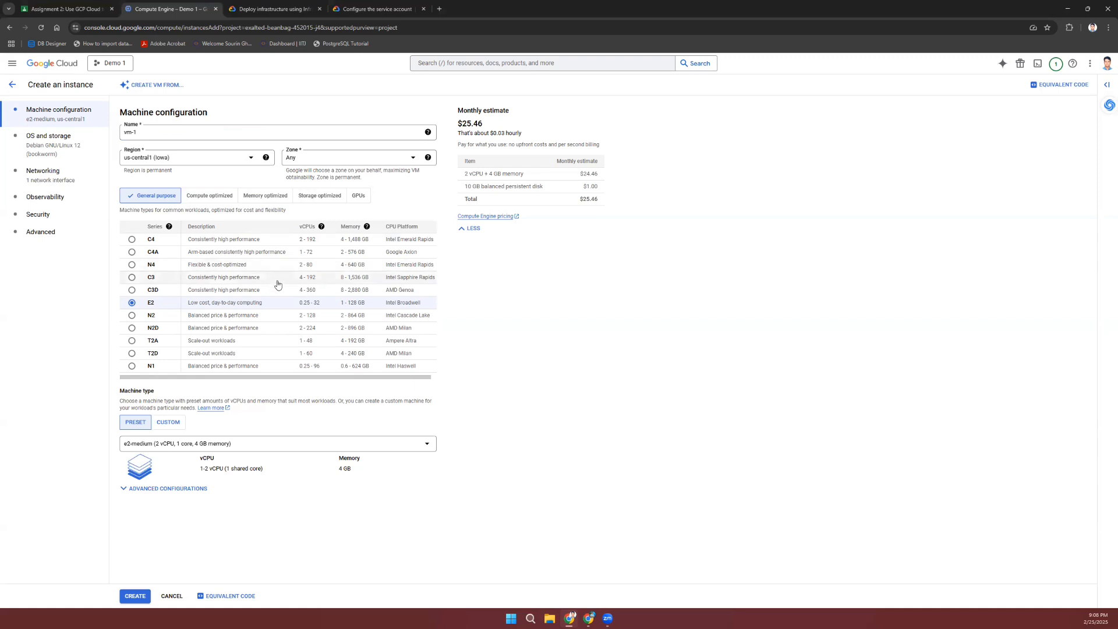
# Step: Try asia-south2 (Delhi) as the instance's region
pyautogui.click(228, 159)
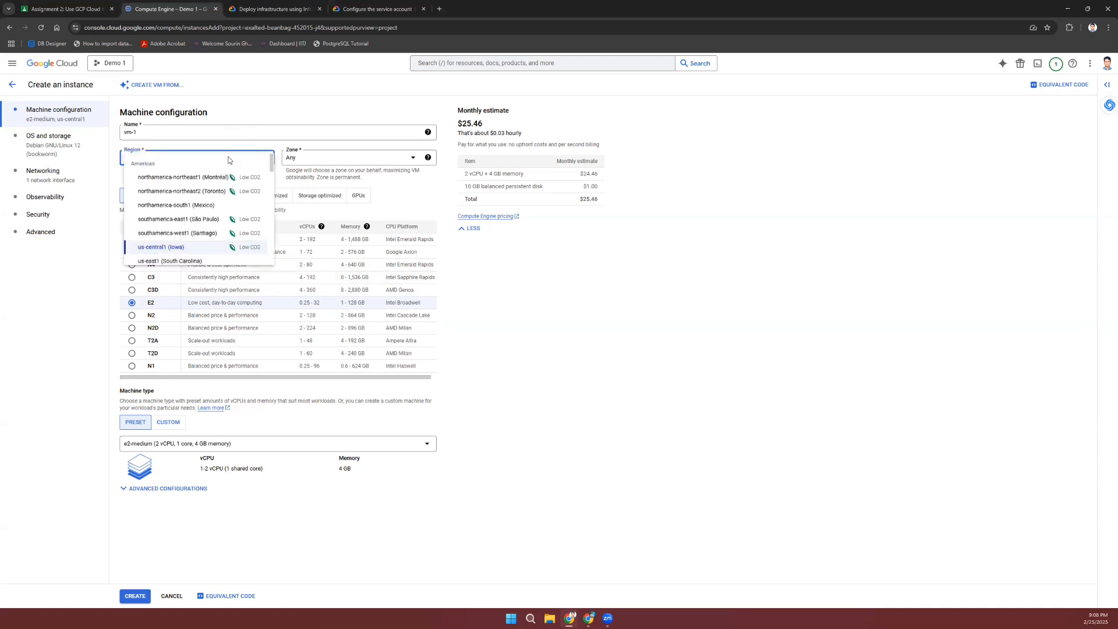
pyautogui.click(556, 272)
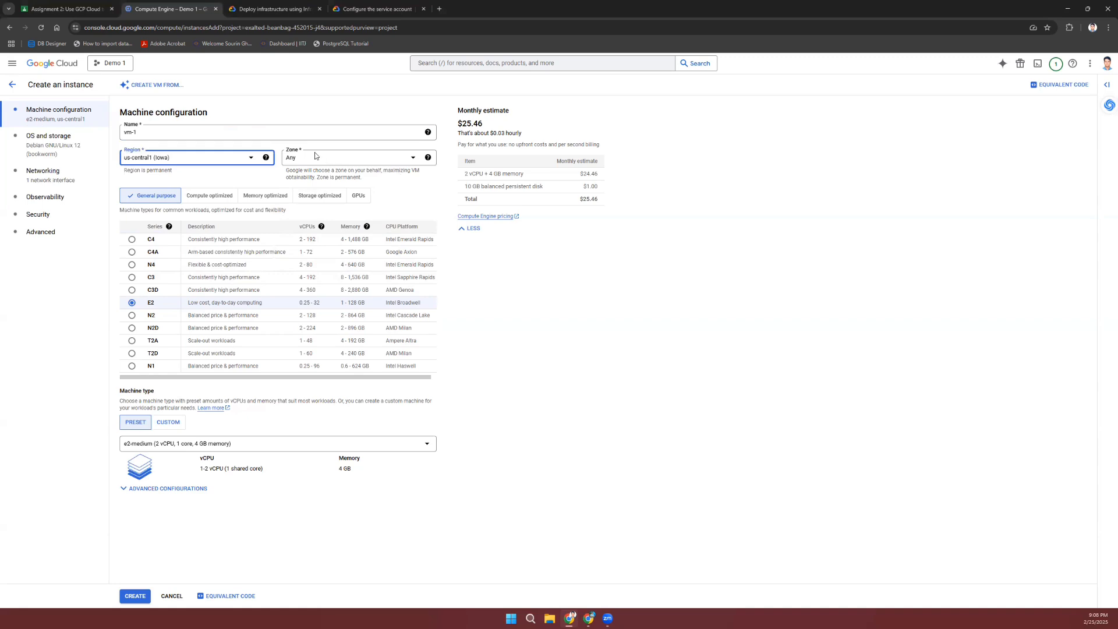
pyautogui.click(223, 159)
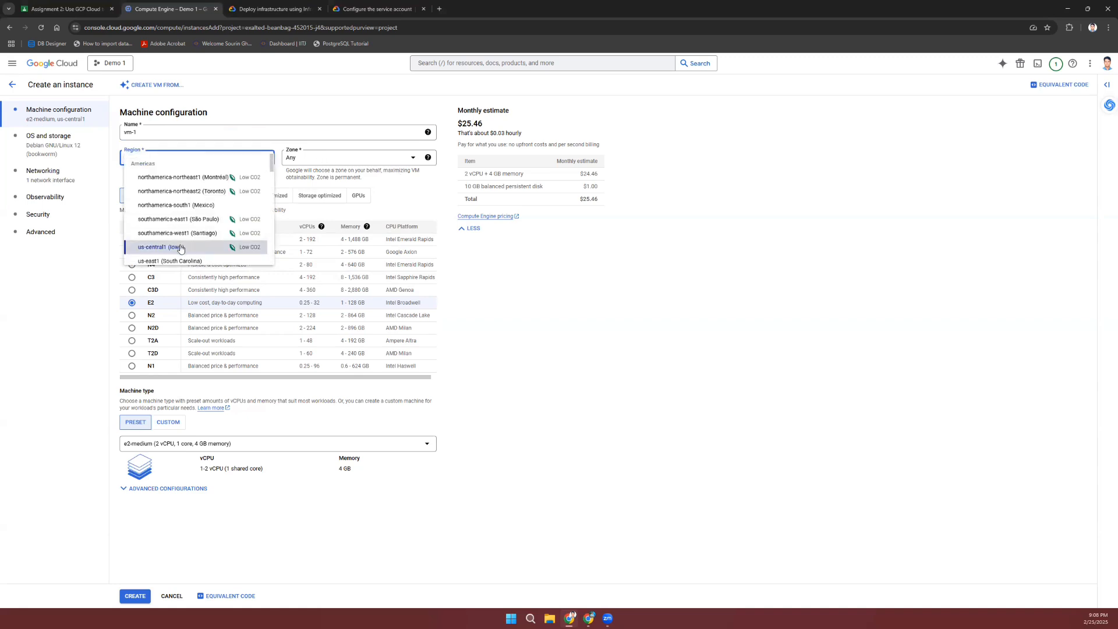
pyautogui.scroll(-1, 213, 249)
pyautogui.scroll(-10, 213, 249)
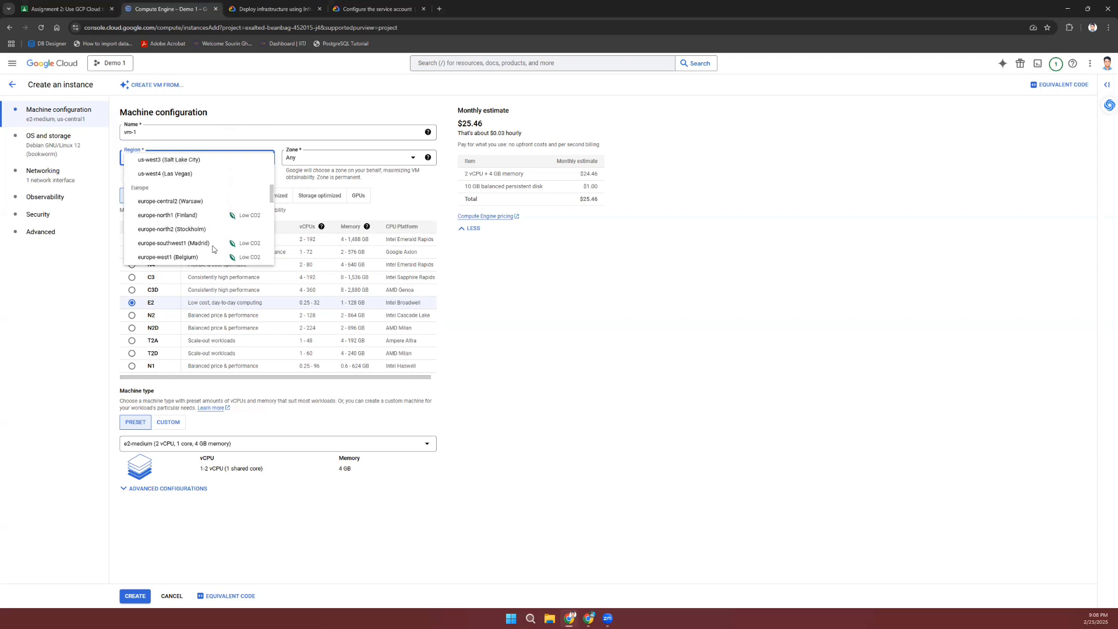
pyautogui.scroll(6, 213, 249)
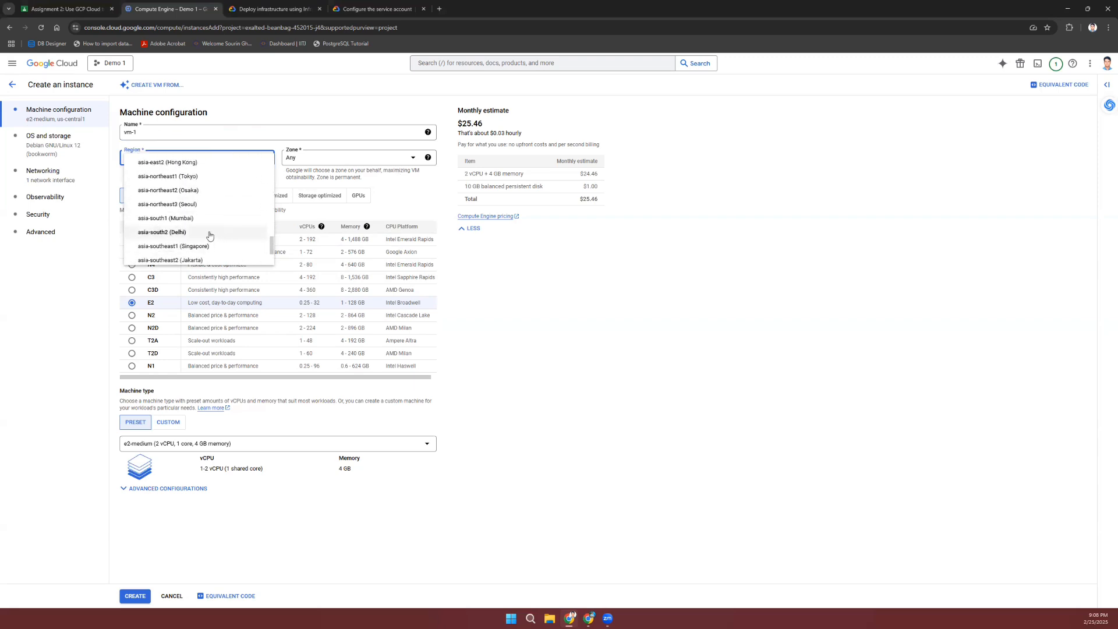
pyautogui.click(201, 233)
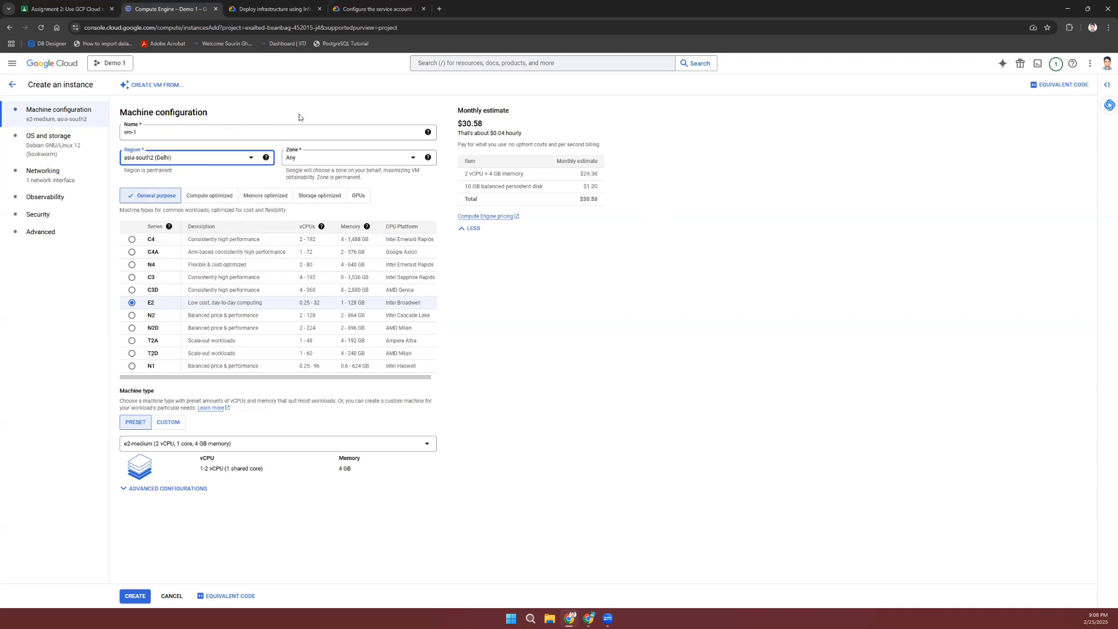
# Step: Set the region back to us-central1 (Iowa)
pyautogui.click(226, 161)
pyautogui.scroll(-5, 204, 206)
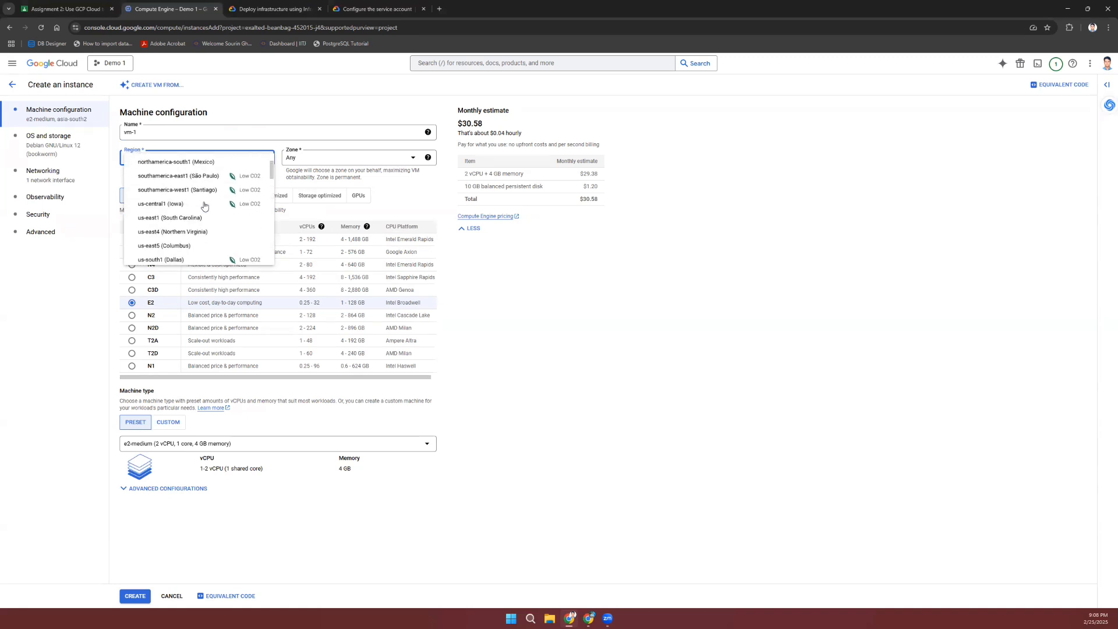
pyautogui.scroll(1, 204, 205)
pyautogui.click(195, 215)
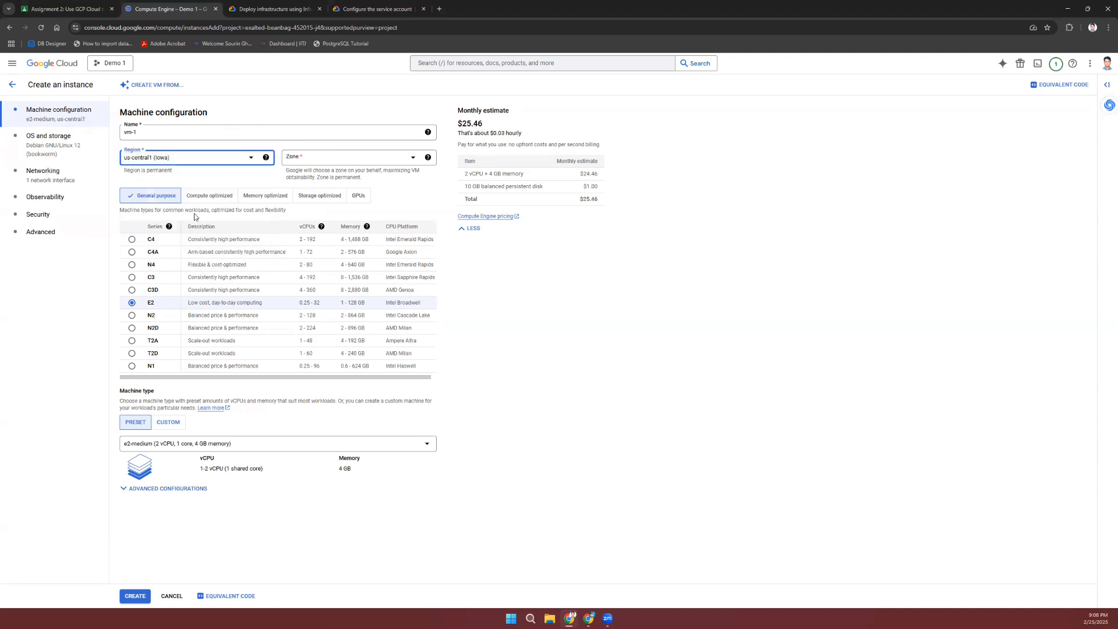
pyautogui.click(563, 315)
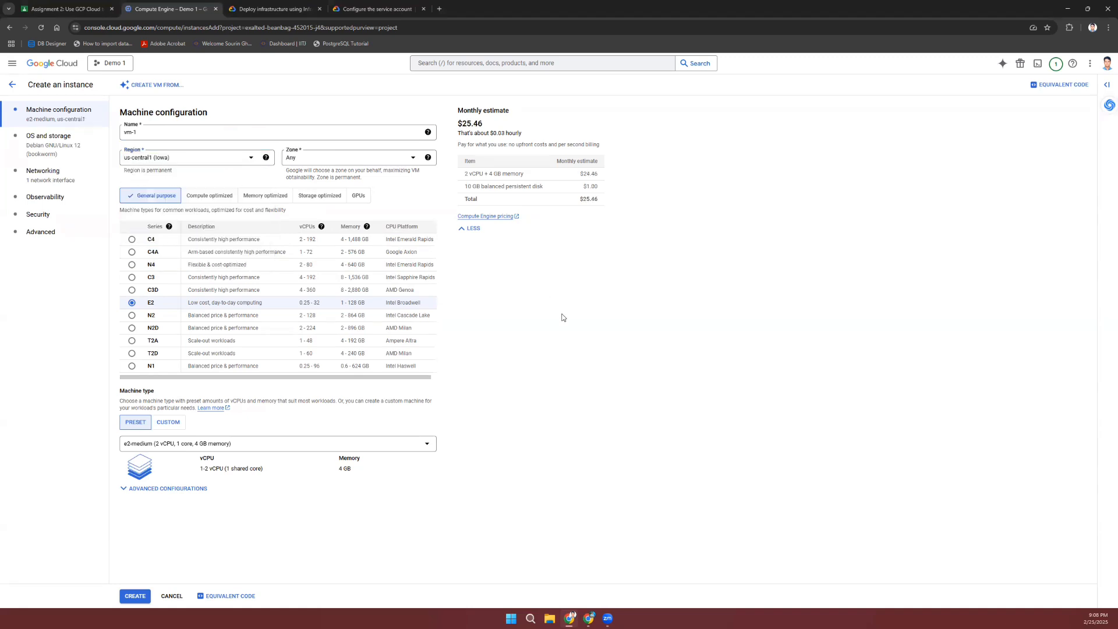
# Step: Review the zone options and explanation, leaving the zone at Any
pyautogui.click(414, 163)
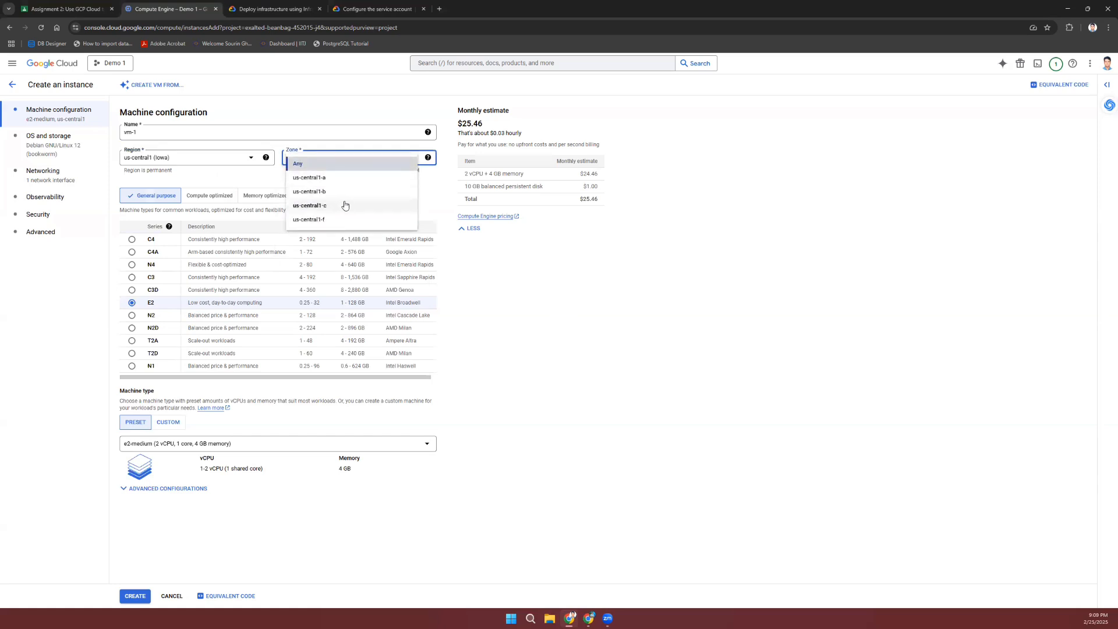
pyautogui.click(569, 288)
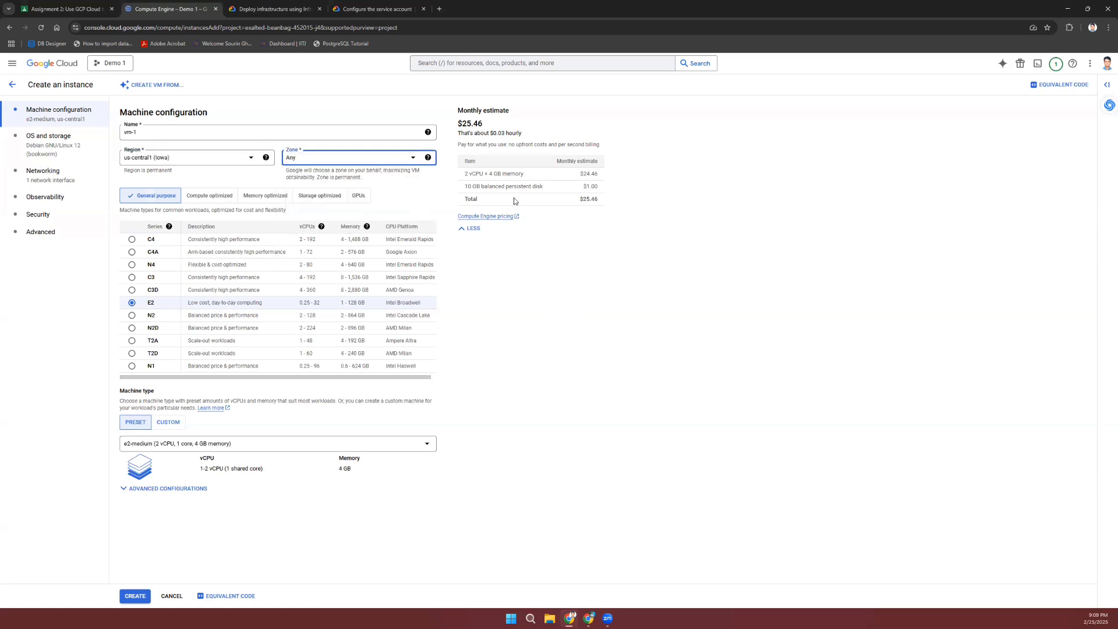
pyautogui.click(428, 158)
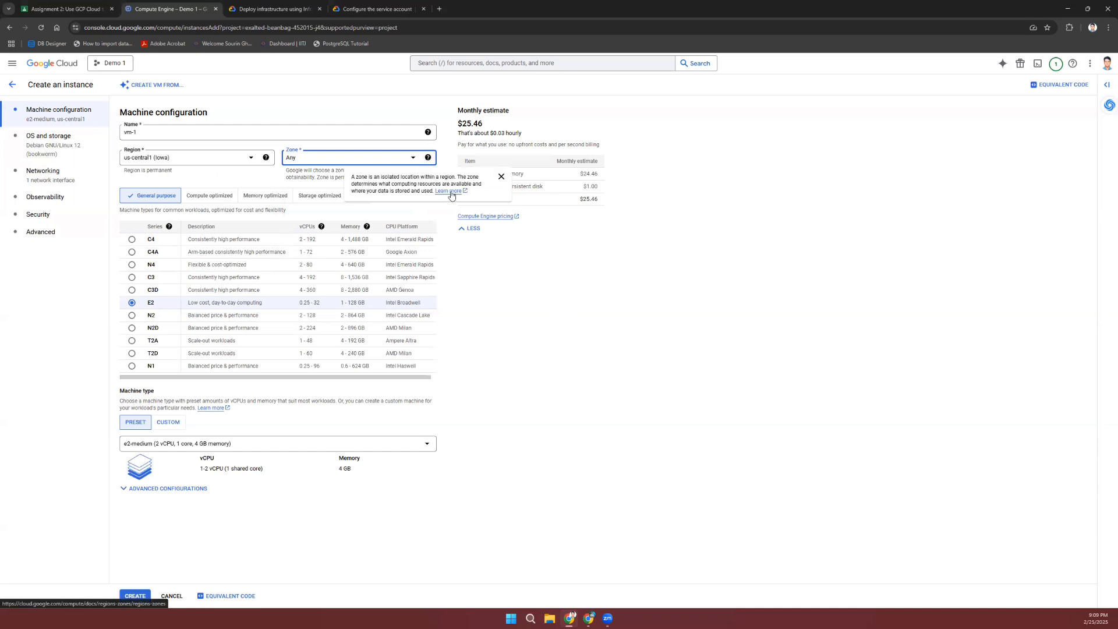
pyautogui.click(563, 323)
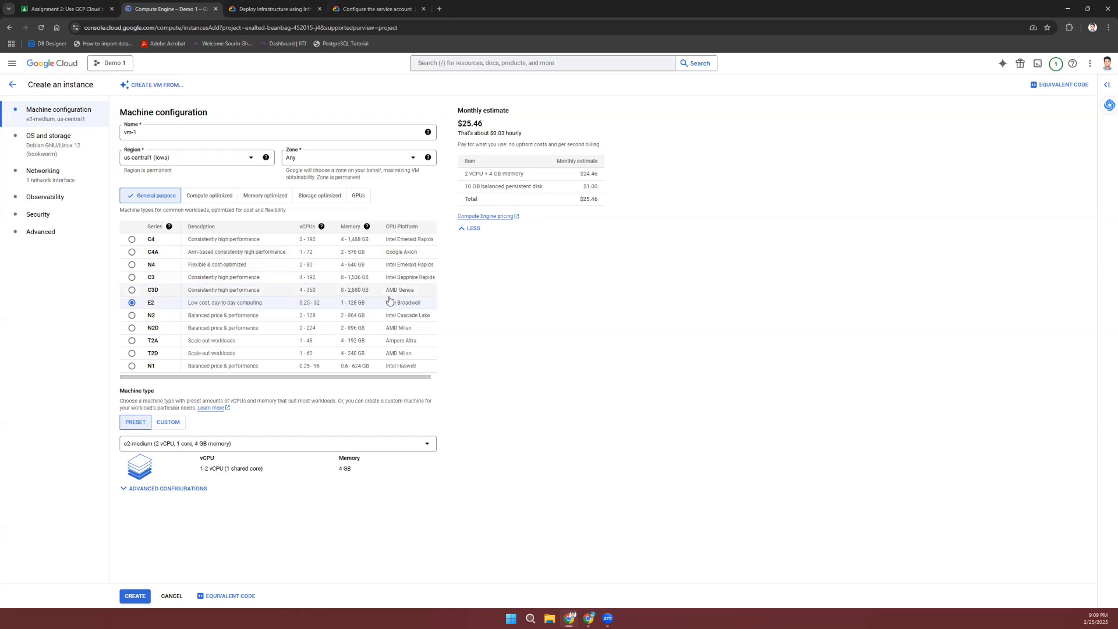
pyautogui.hscroll(1, 390, 300)
pyautogui.hscroll(-1, 390, 300)
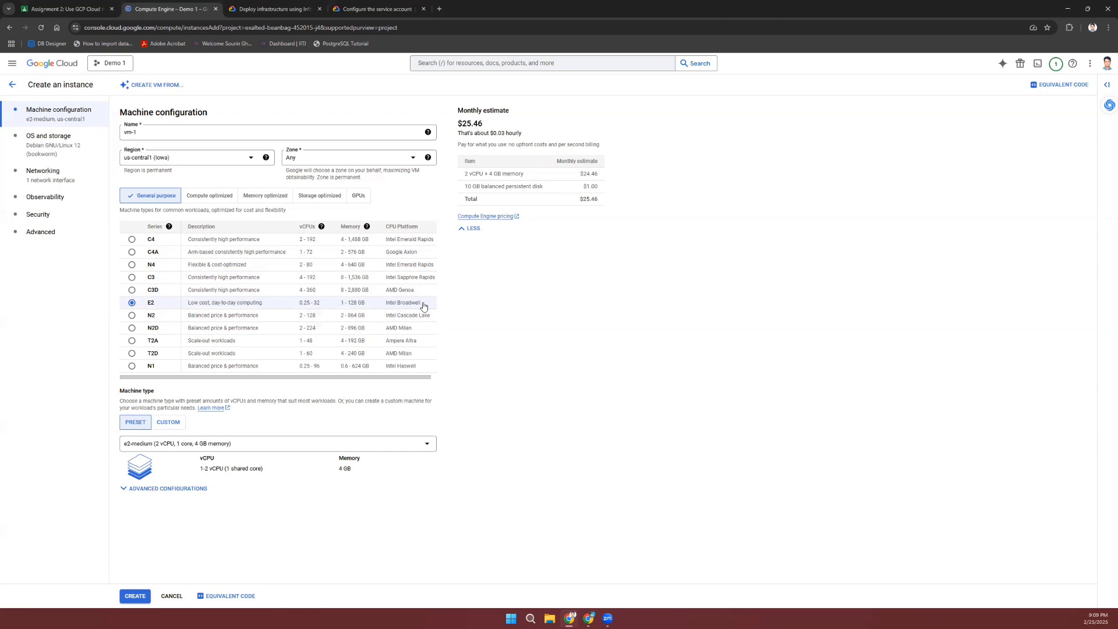
pyautogui.click(223, 196)
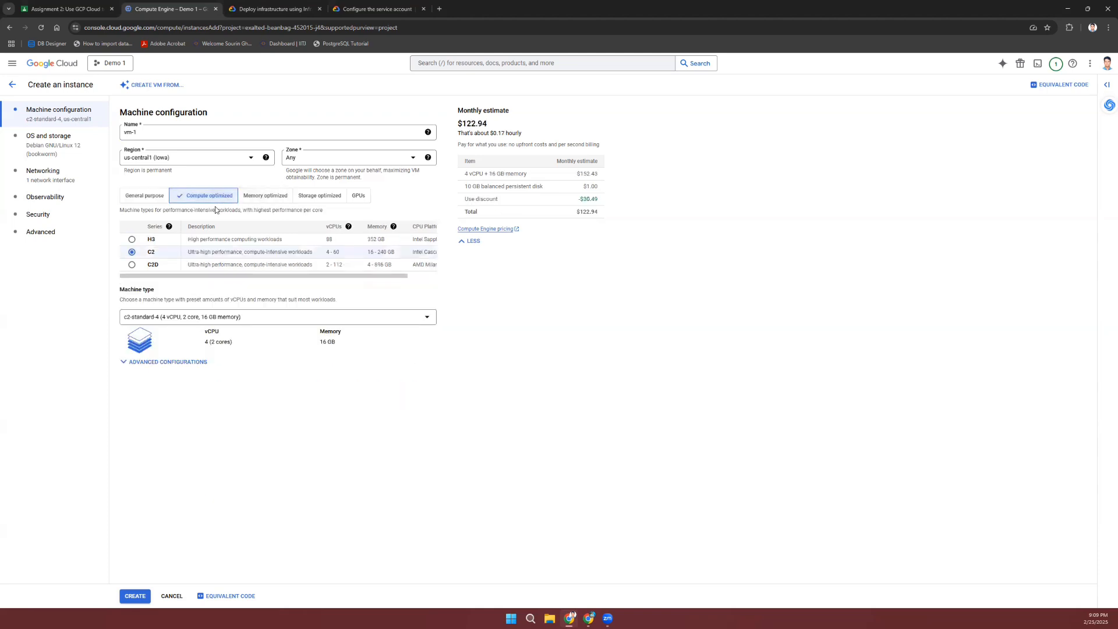
pyautogui.click(268, 198)
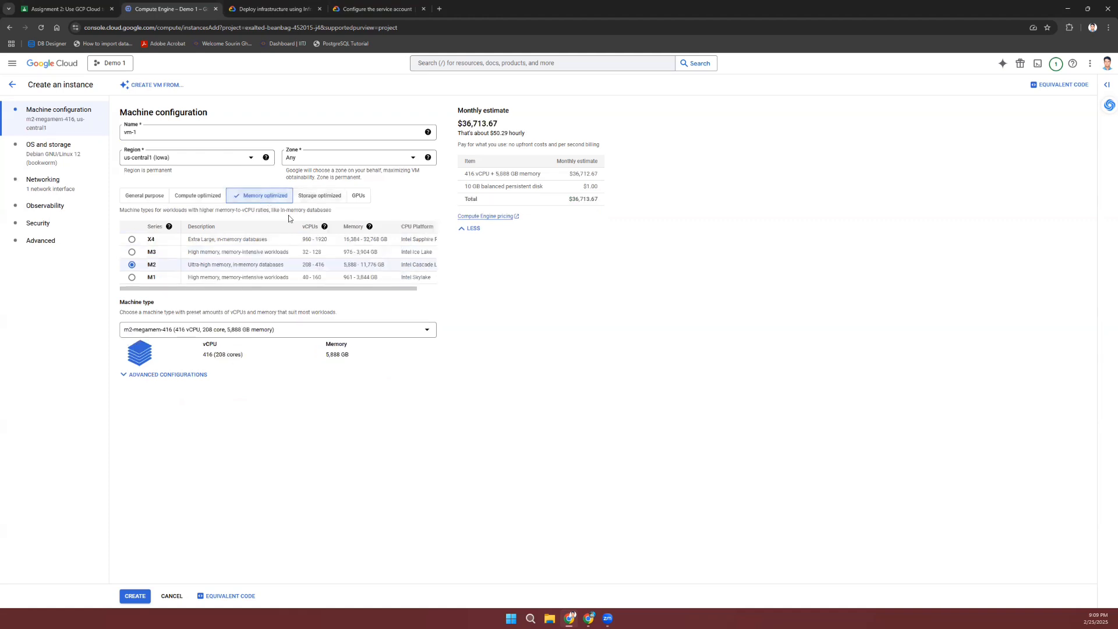
pyautogui.click(313, 199)
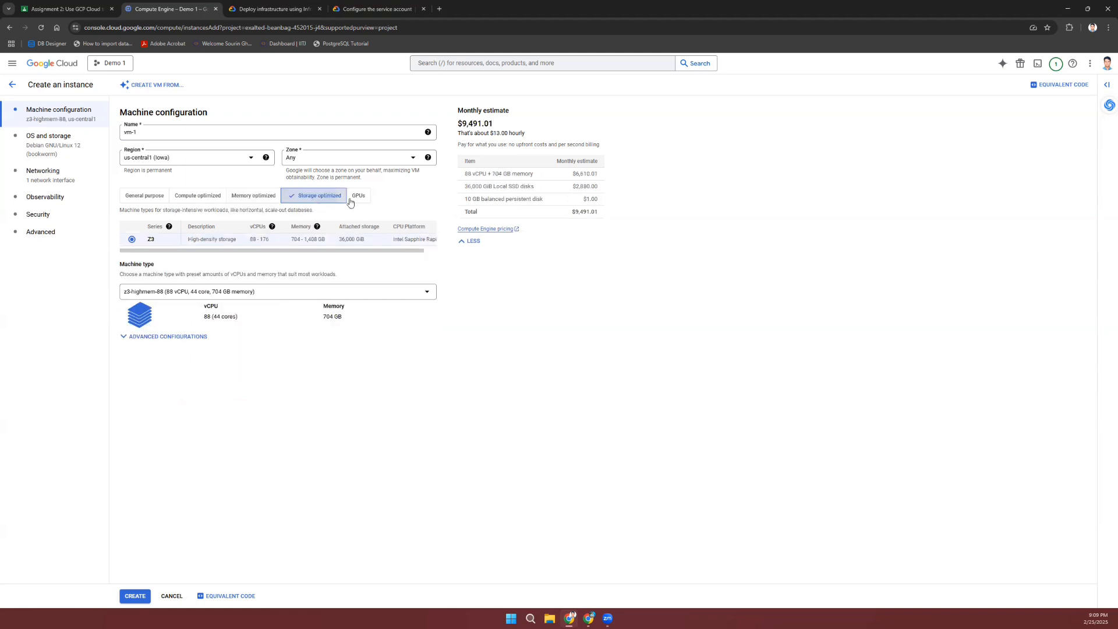
pyautogui.click(358, 198)
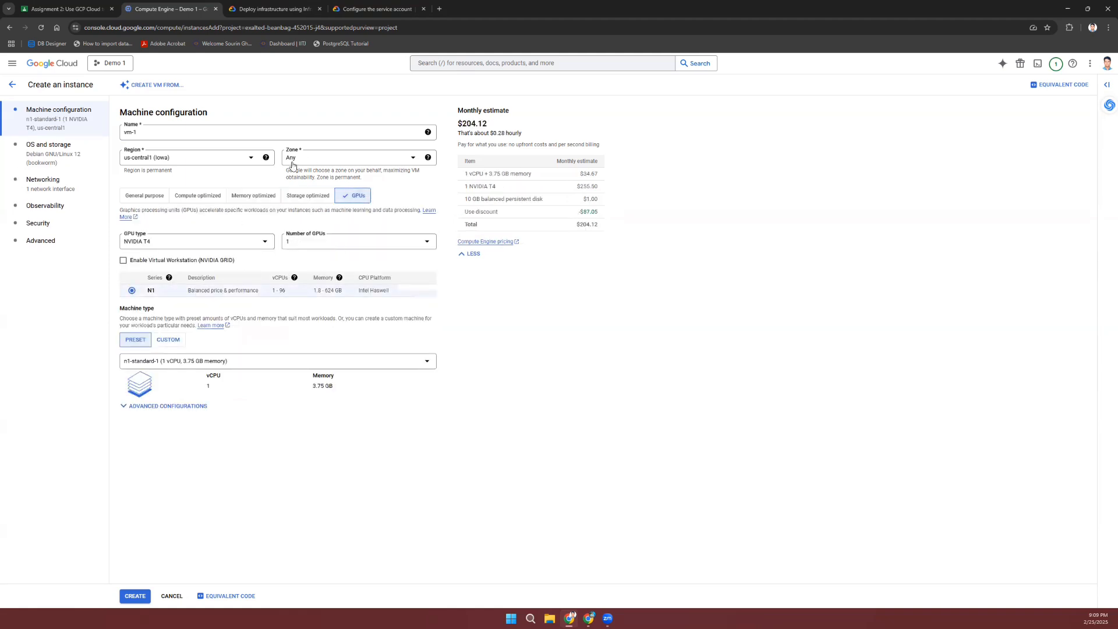
pyautogui.click(143, 198)
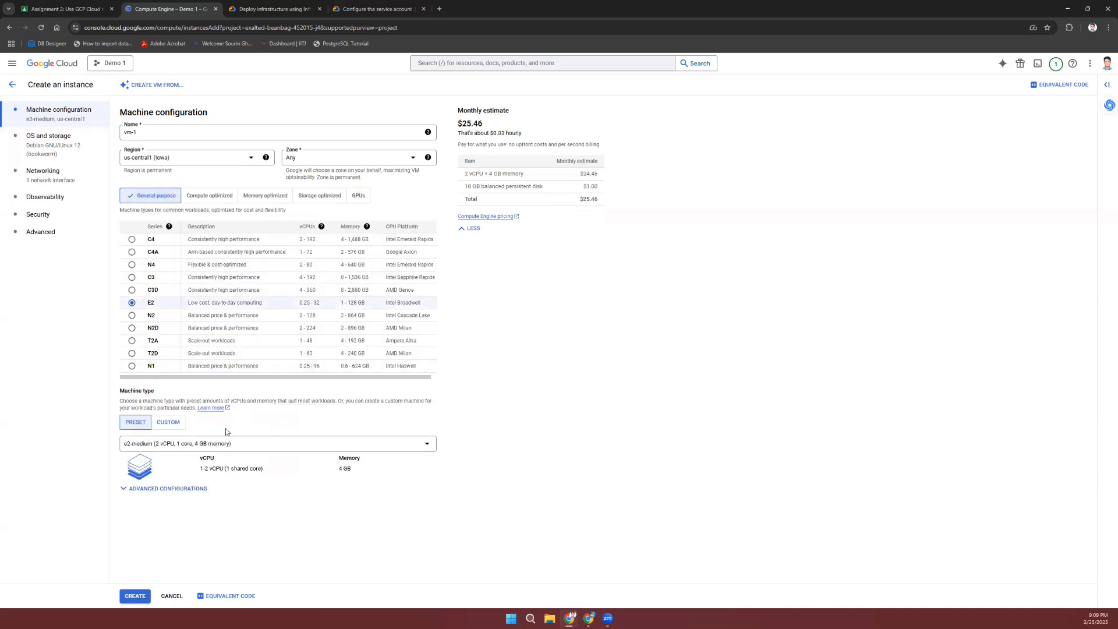
# Step: Switch the machine type to the e2-micro preset, dropping the estimate to $7.11 monthly
pyautogui.click(200, 445)
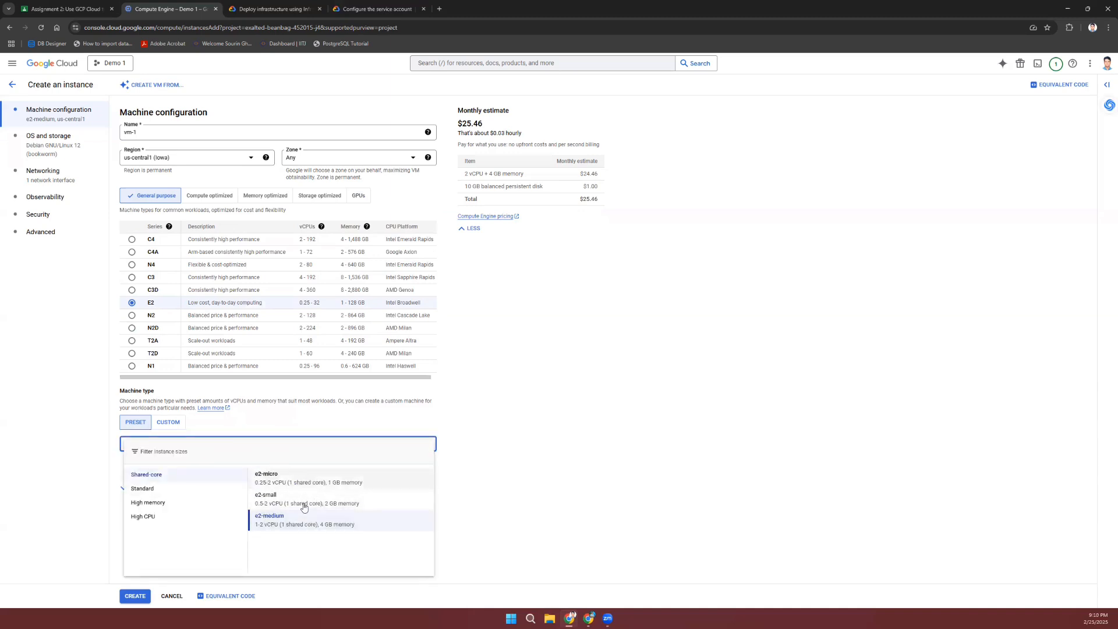
pyautogui.click(342, 483)
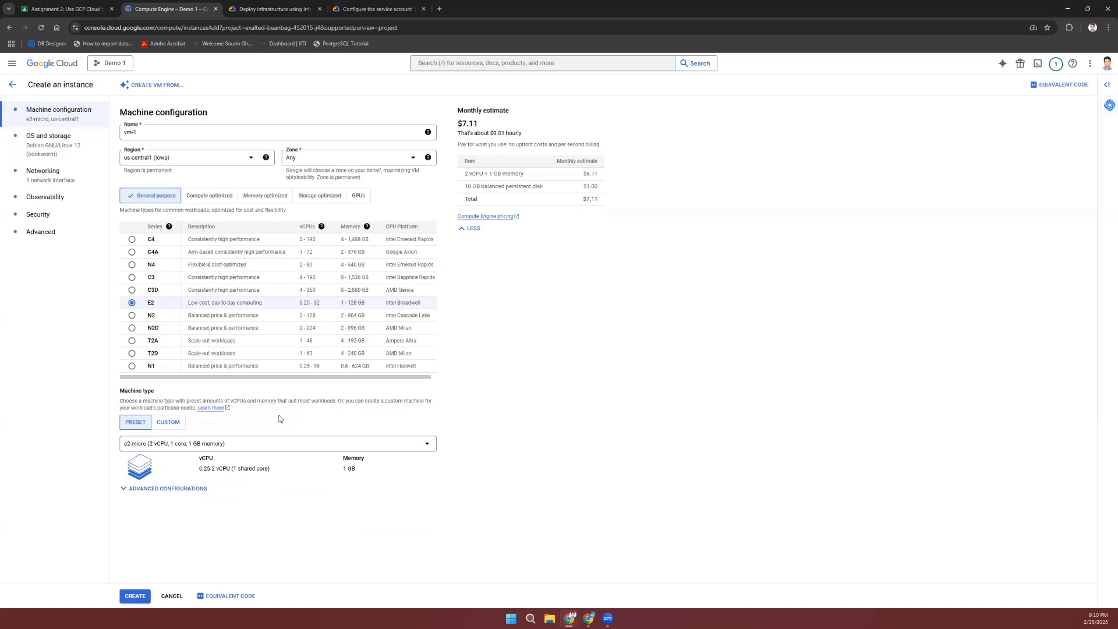
pyautogui.click(168, 423)
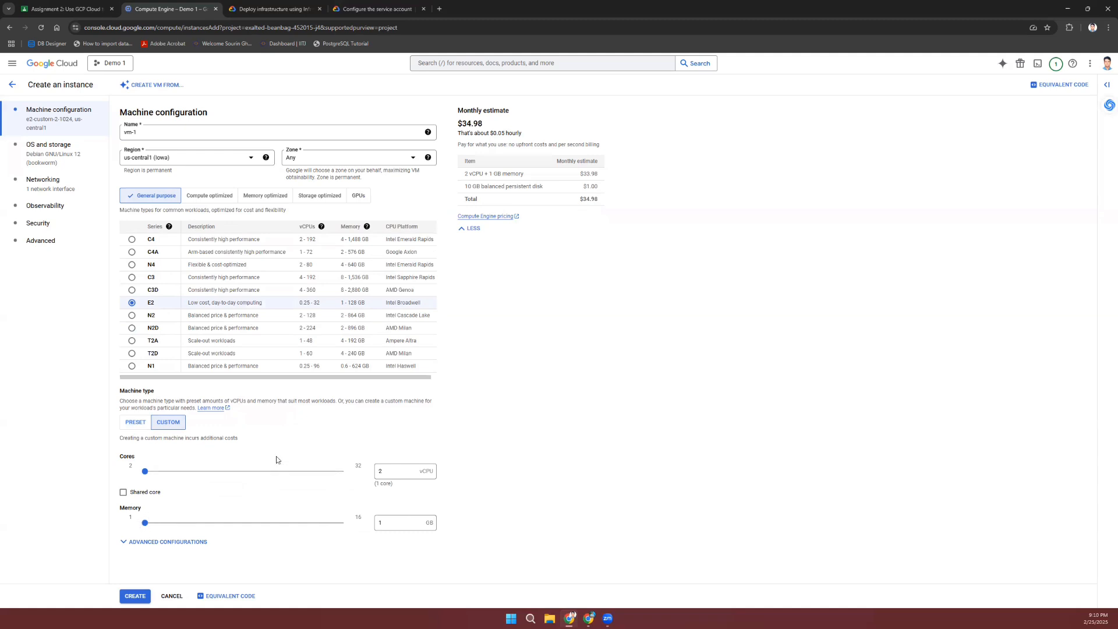
pyautogui.click(136, 424)
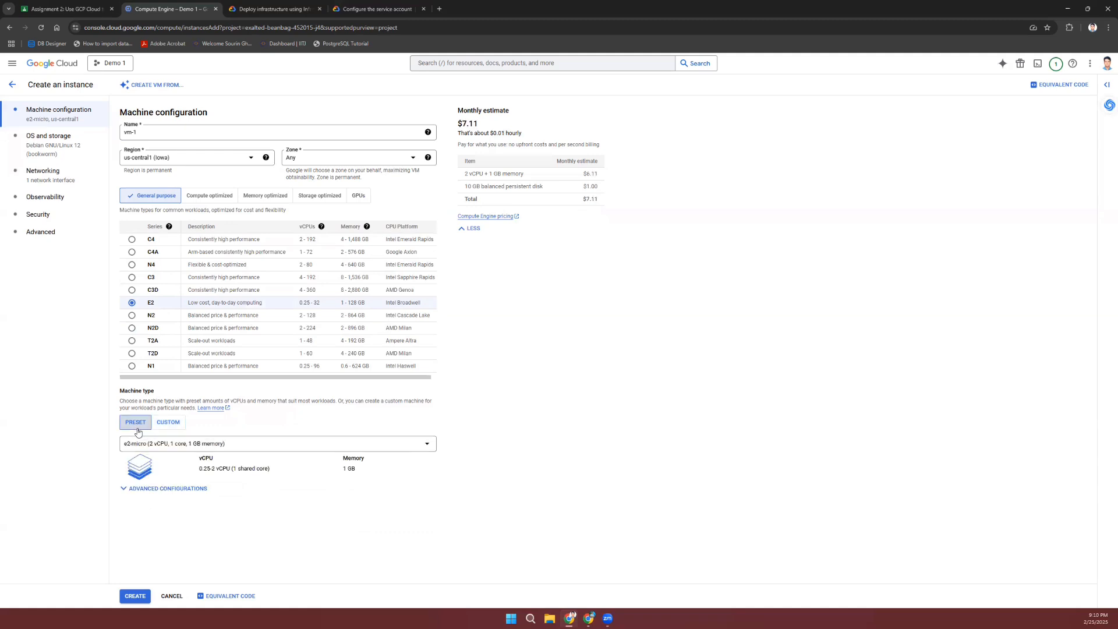
# Step: Expand Advanced configurations and inspect the vCPUs to core ratio choices, leaving it unset
pyautogui.click(201, 488)
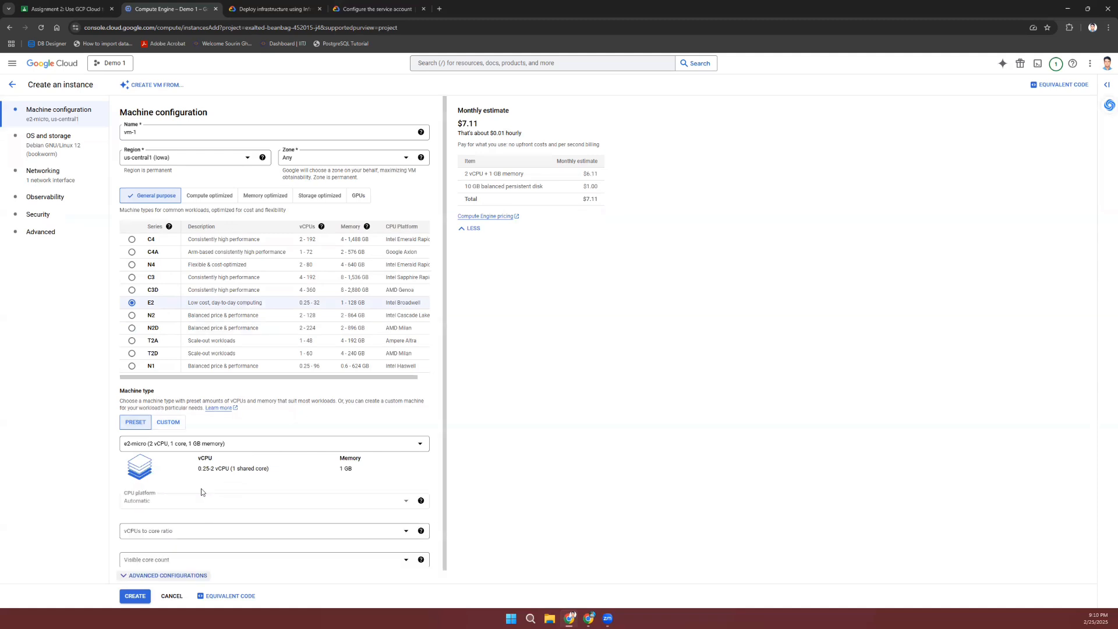
pyautogui.scroll(-1, 431, 448)
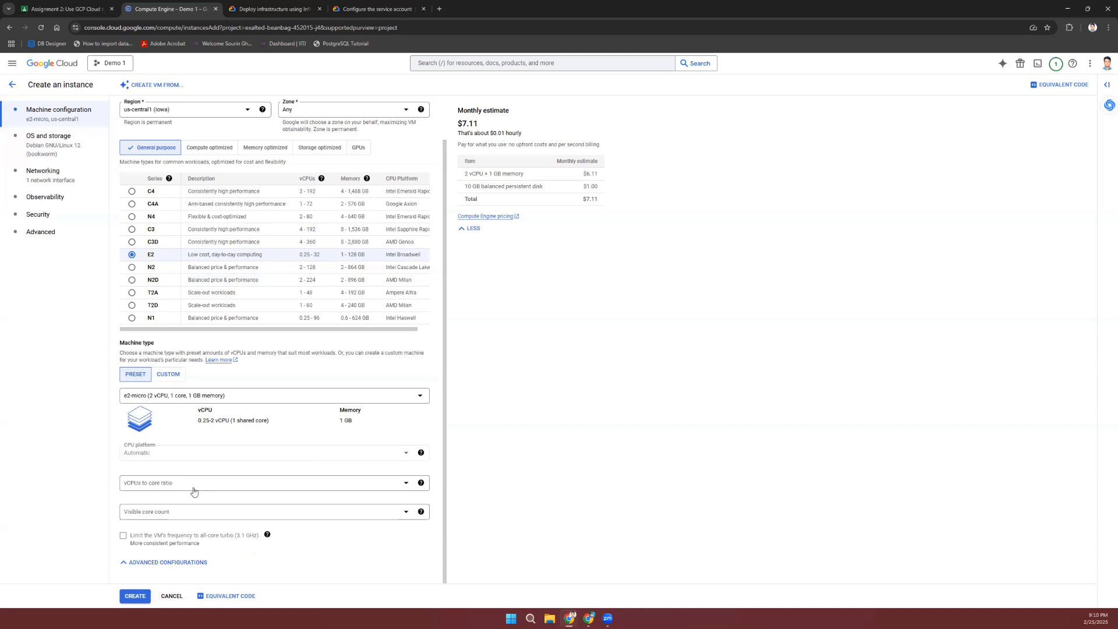
pyautogui.click(385, 488)
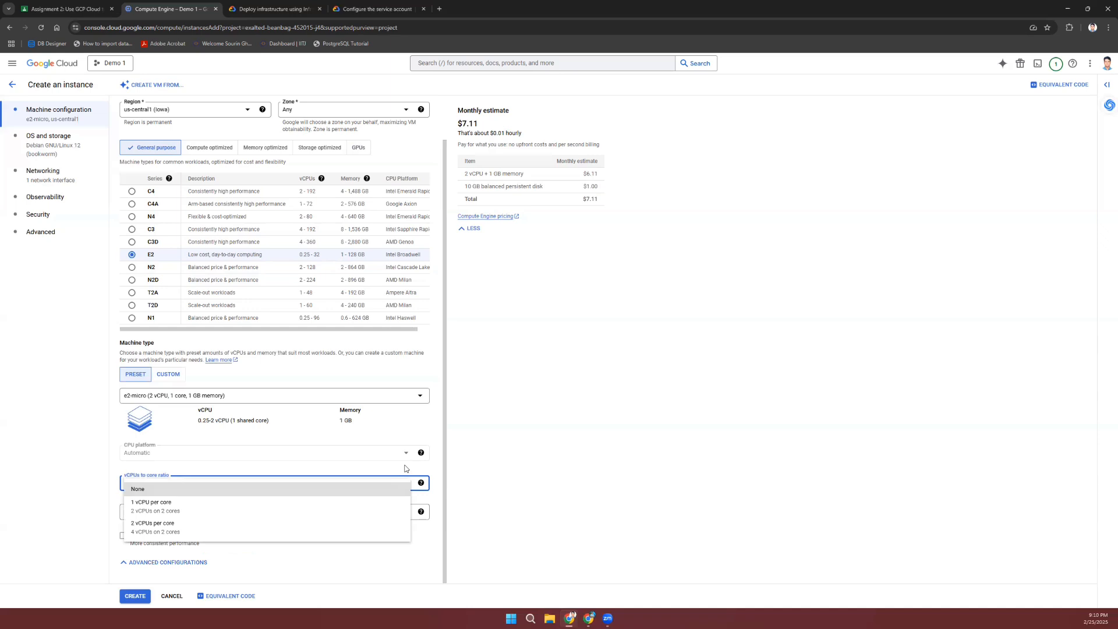
pyautogui.click(406, 469)
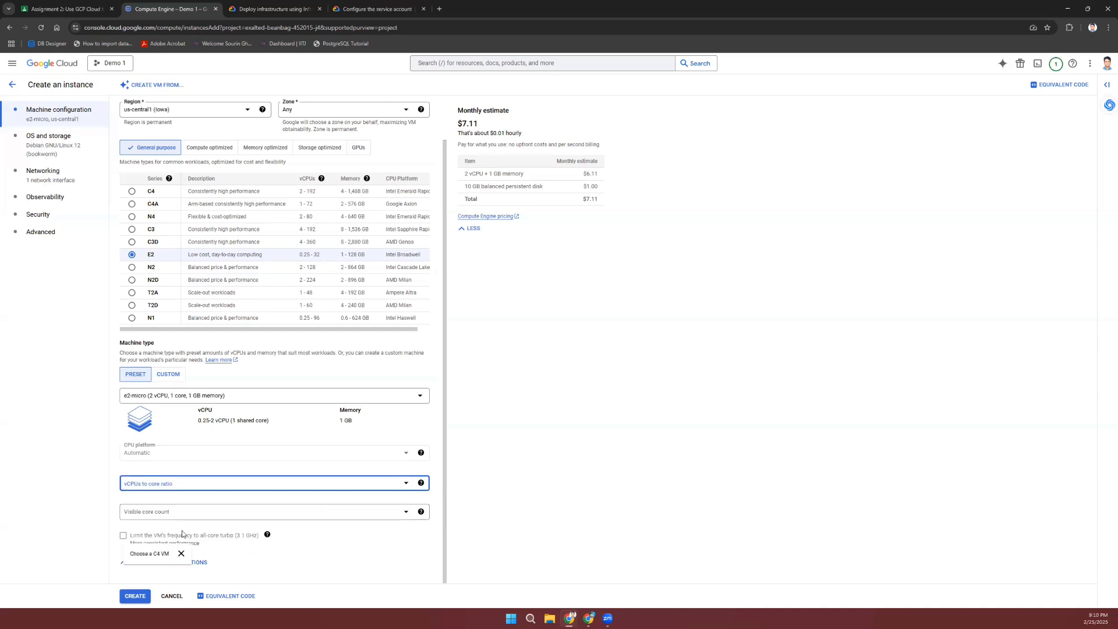
pyautogui.click(524, 530)
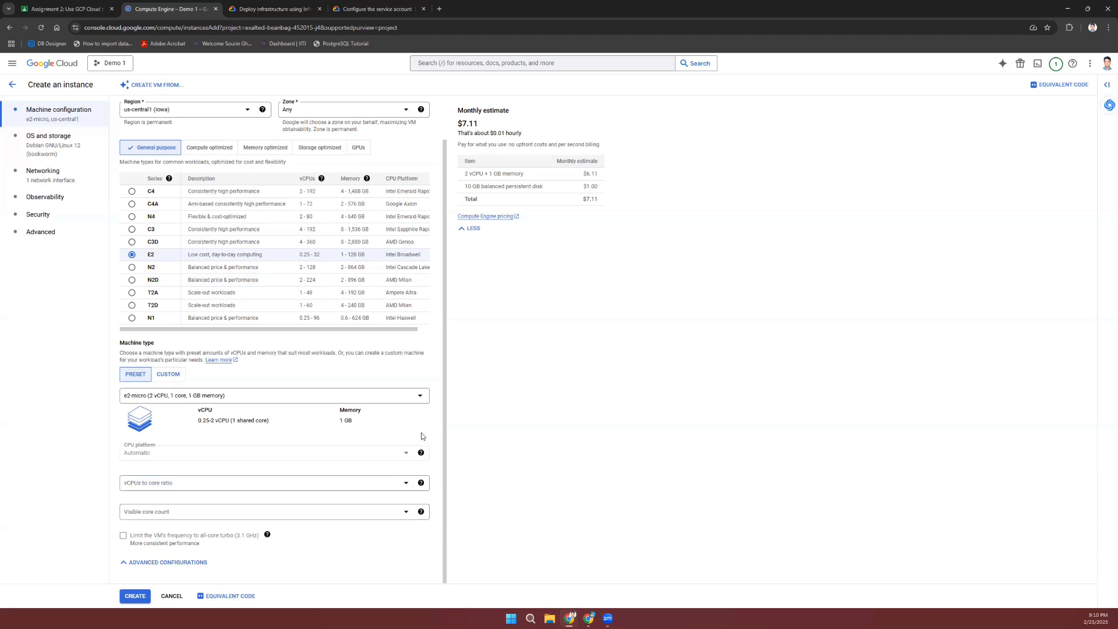
pyautogui.scroll(1, 422, 436)
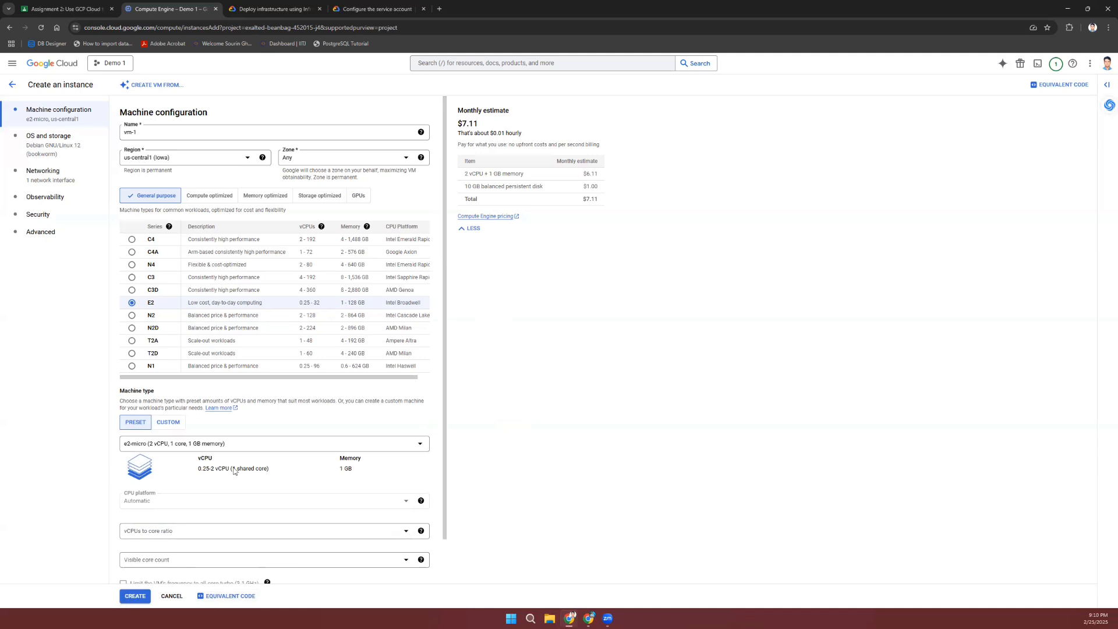
pyautogui.scroll(-1, 256, 455)
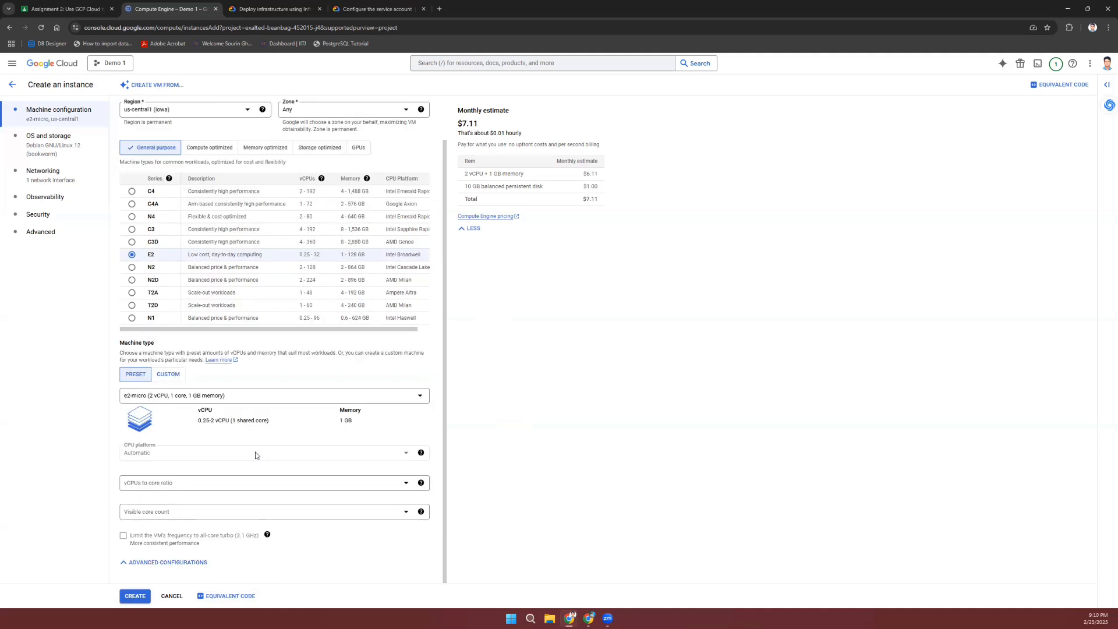
# Step: Go to OS and storage and start changing the Debian 12 boot disk image
pyautogui.click(54, 143)
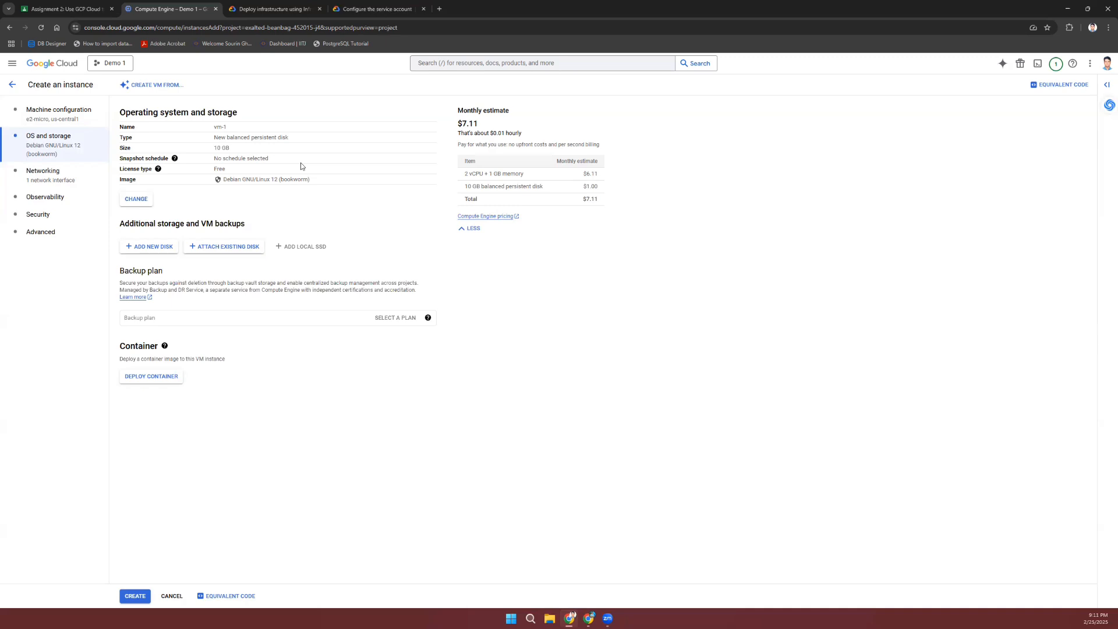
pyautogui.click(136, 198)
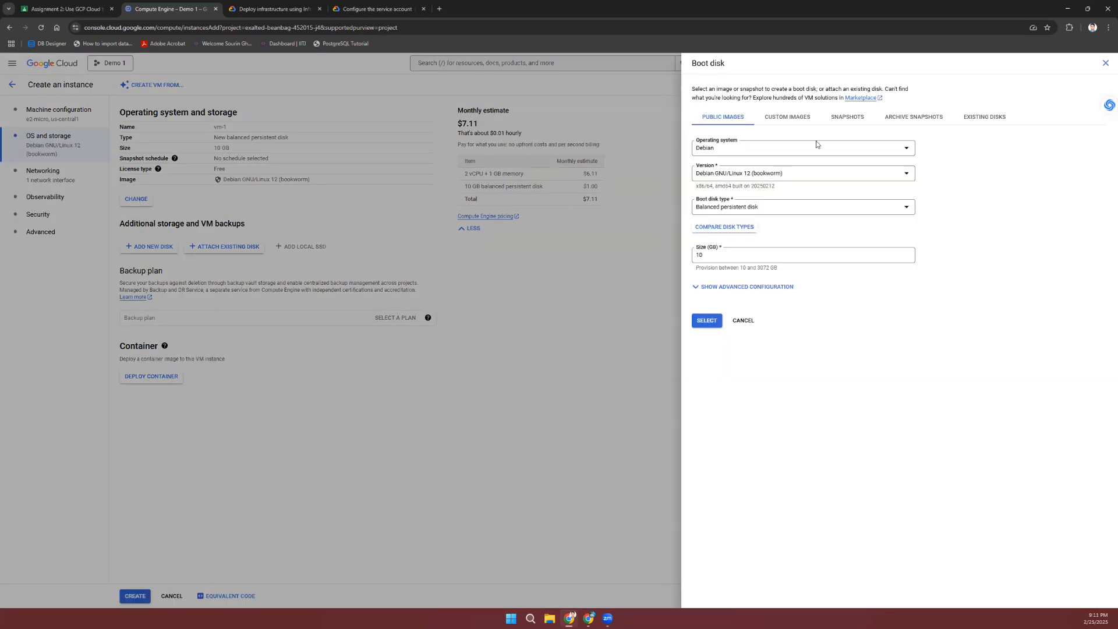
# Step: Choose Ubuntu as the boot disk operating system with version 22.04 LTS
pyautogui.click(817, 144)
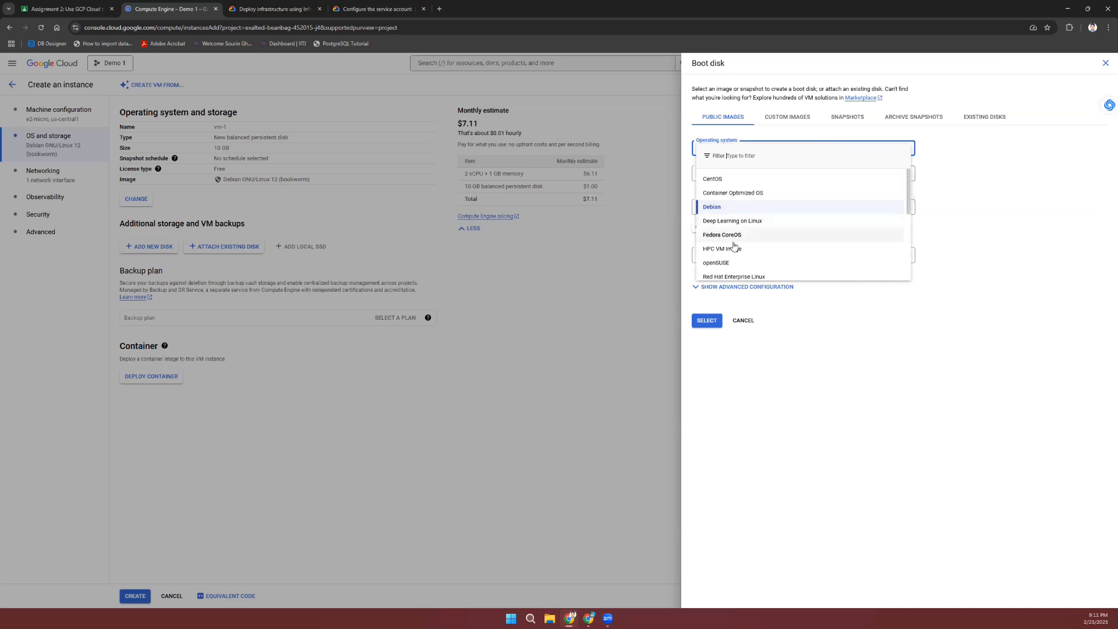
pyautogui.scroll(-3, 754, 236)
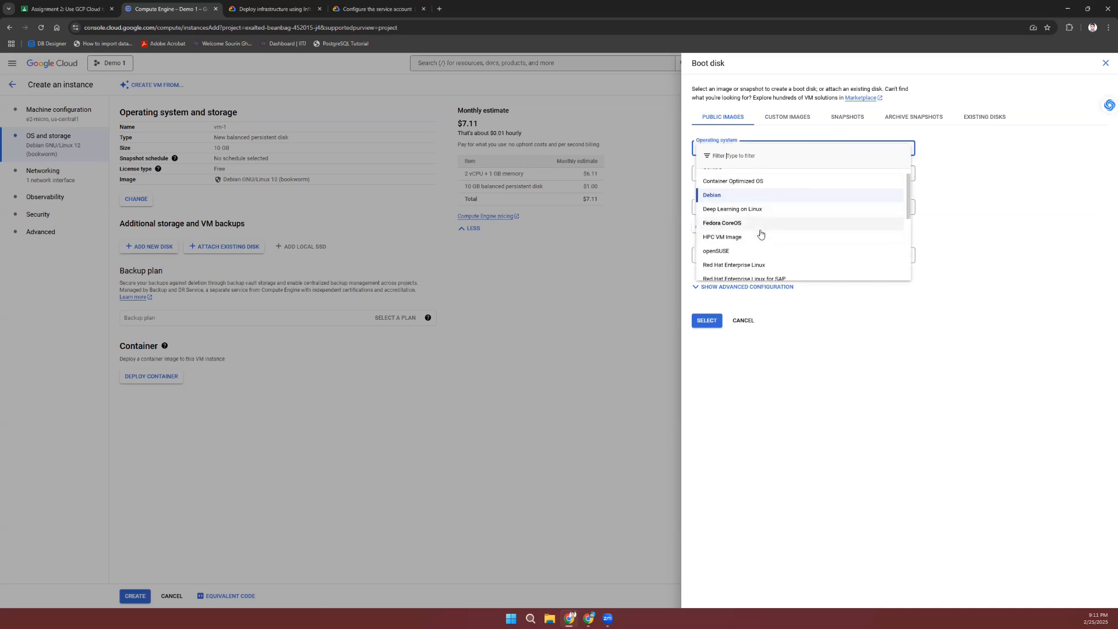
pyautogui.scroll(-2, 760, 234)
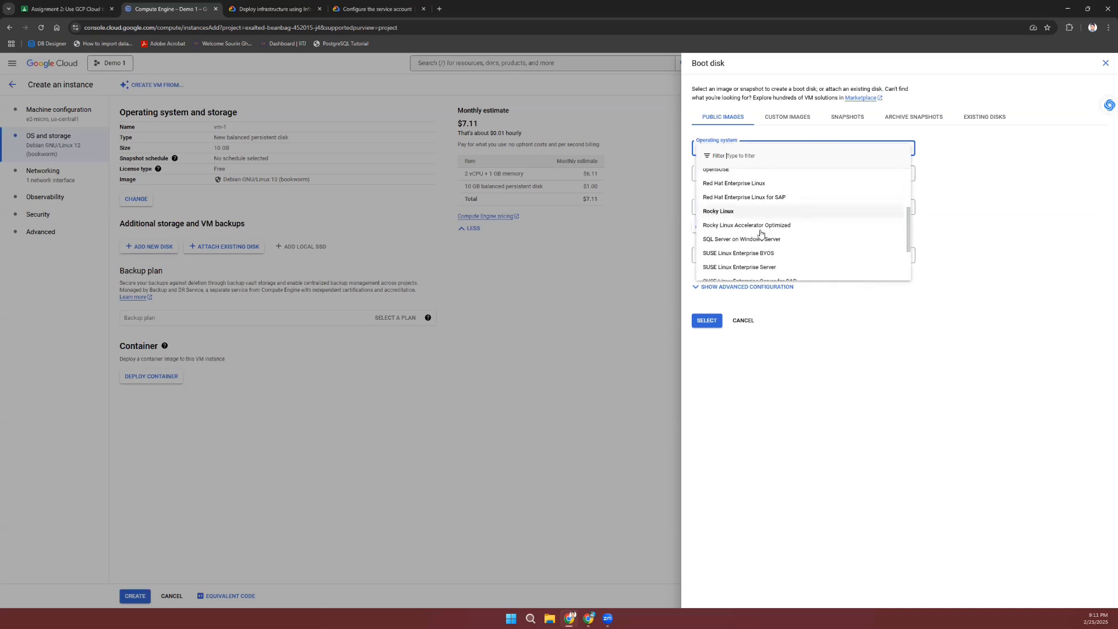
pyautogui.scroll(-2, 761, 234)
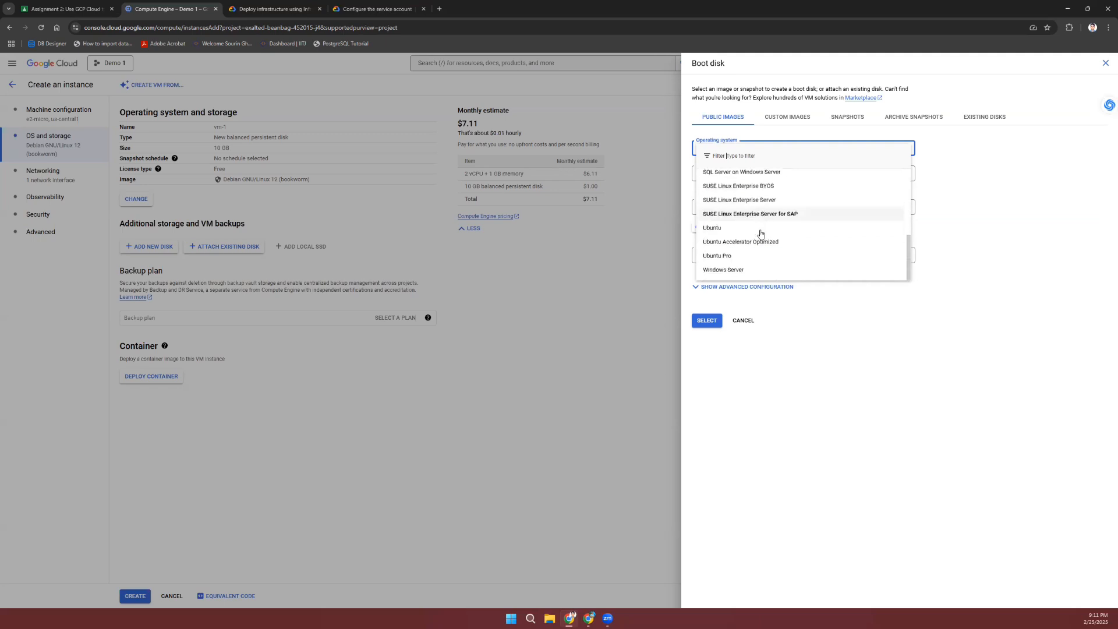
pyautogui.click(739, 230)
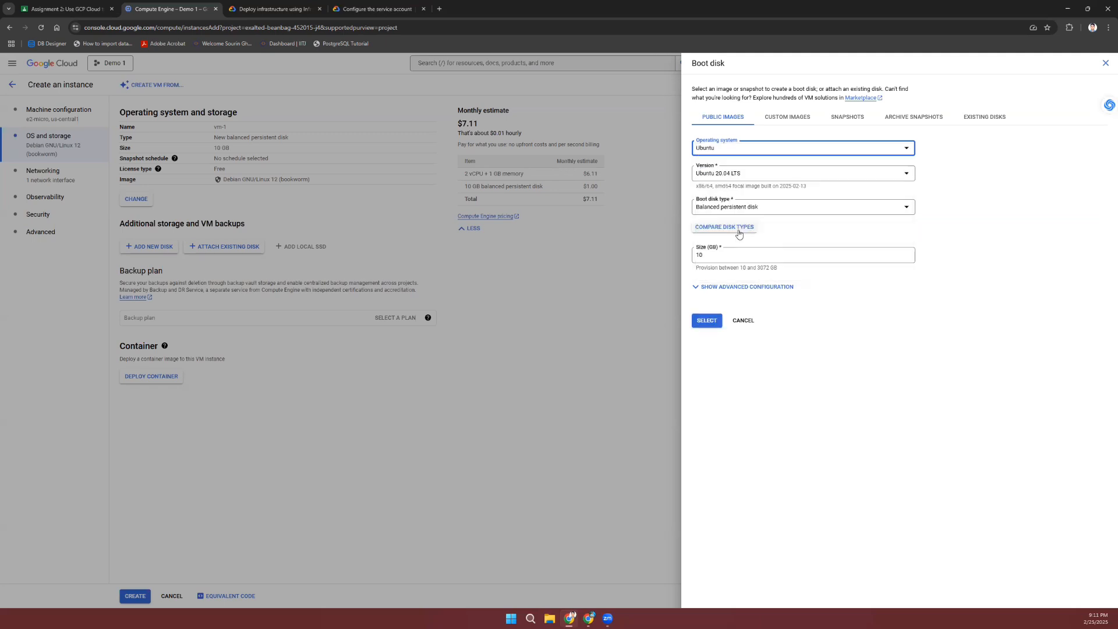
pyautogui.click(781, 173)
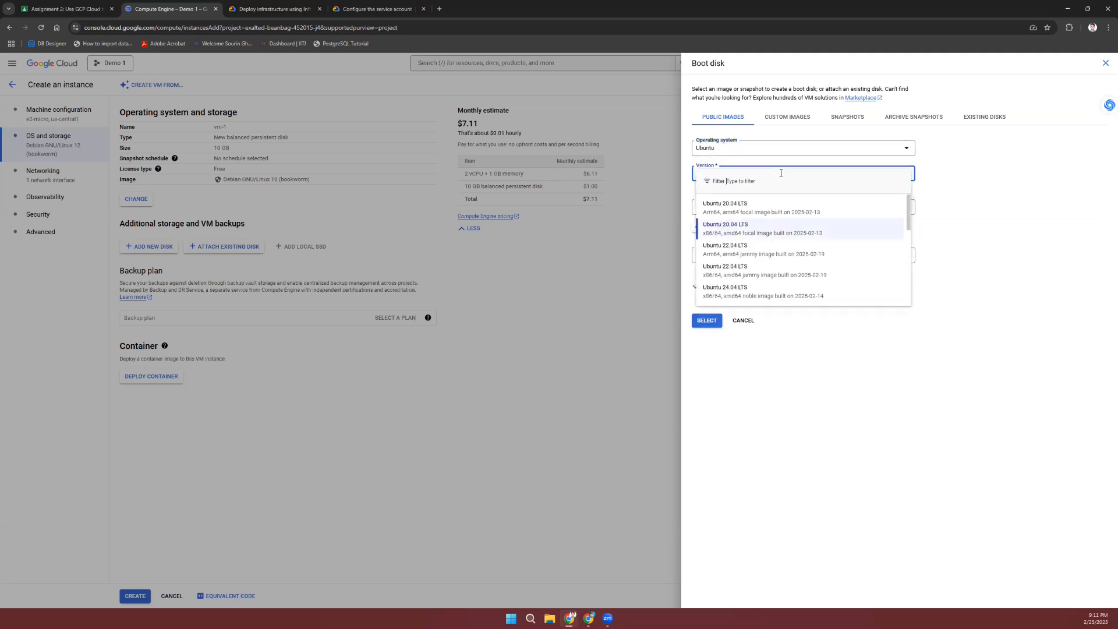
pyautogui.click(767, 249)
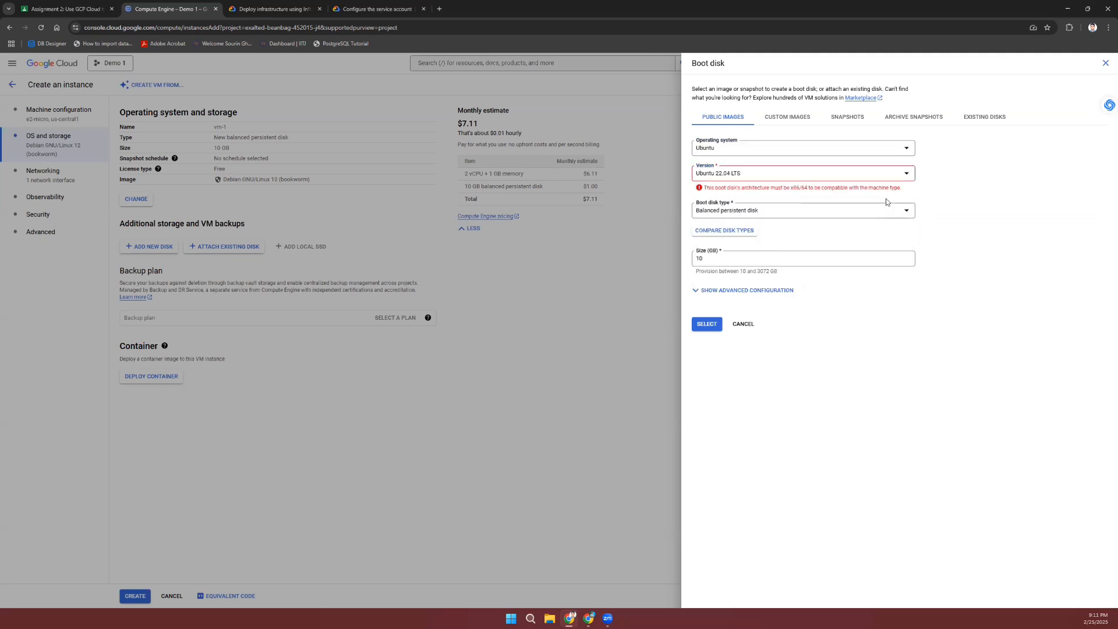
# Step: Compare Ubuntu versions, settle on x86/64 Ubuntu 22.04 LTS, and view boot disk types
pyautogui.click(855, 174)
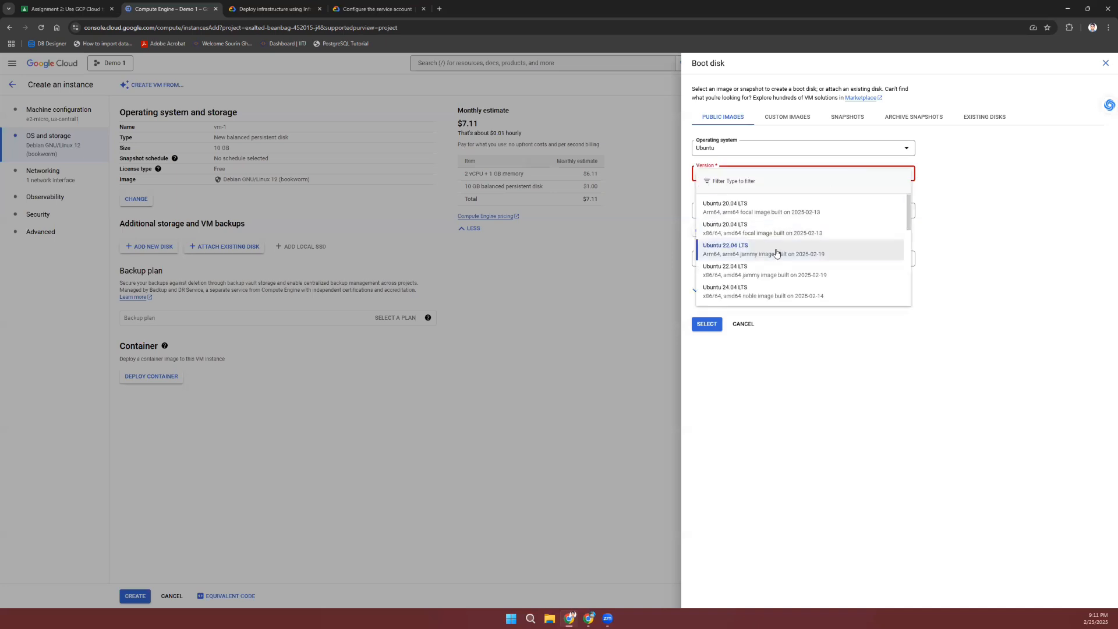
pyautogui.click(796, 213)
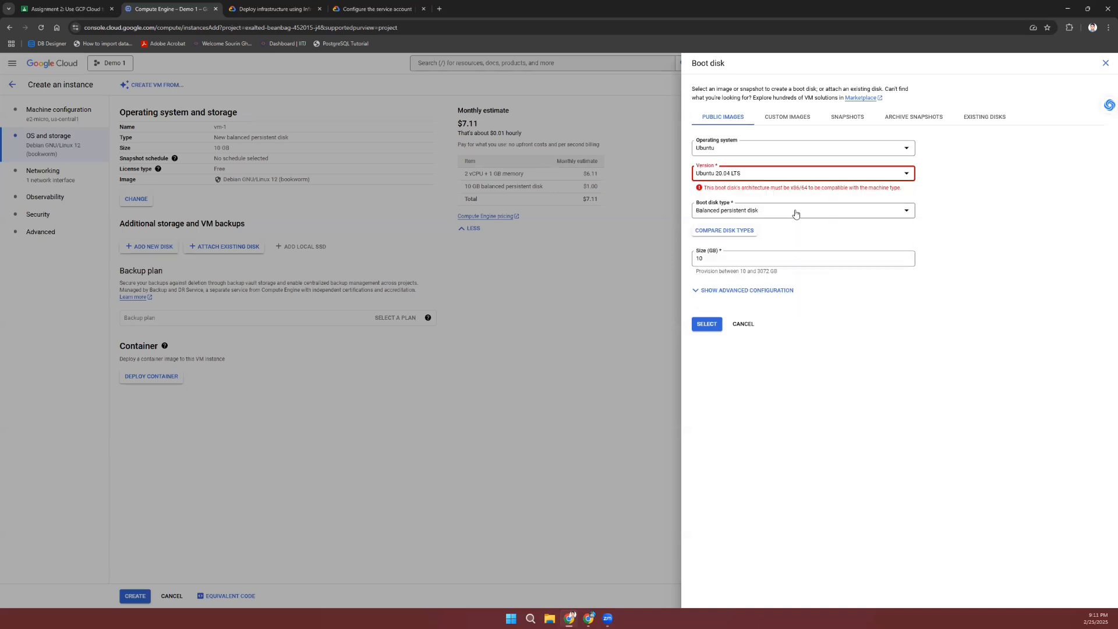
pyautogui.click(861, 173)
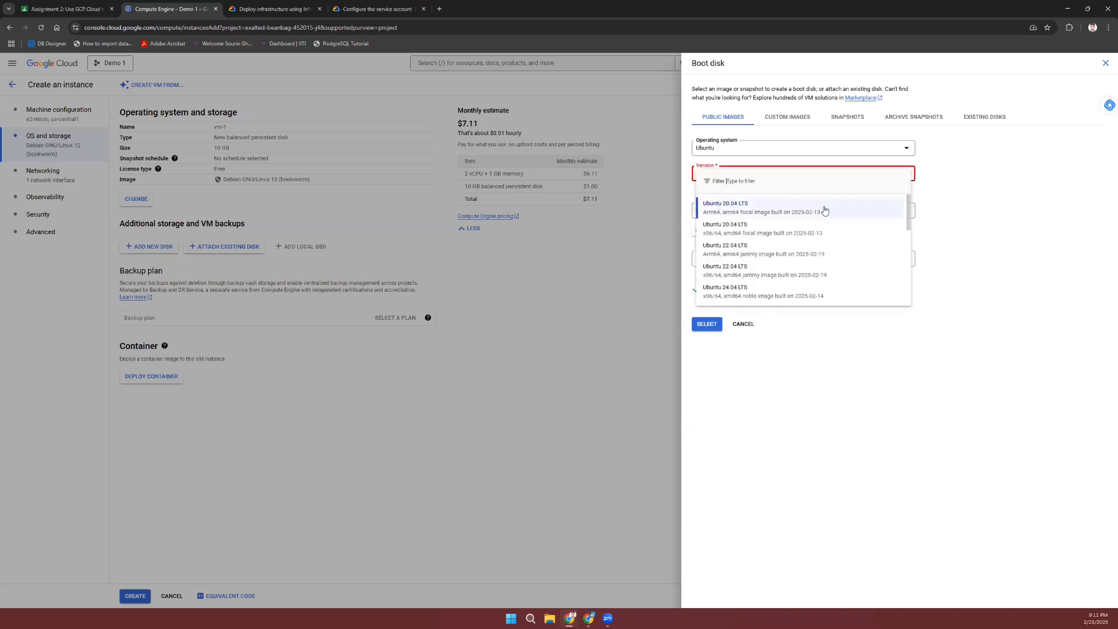
pyautogui.click(791, 266)
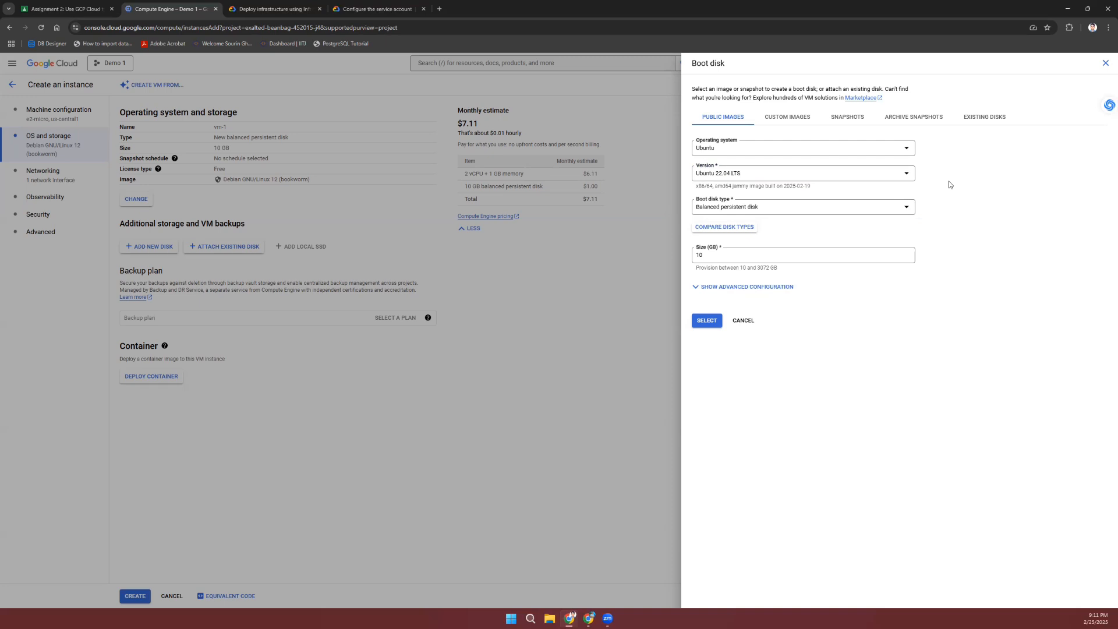
pyautogui.click(809, 210)
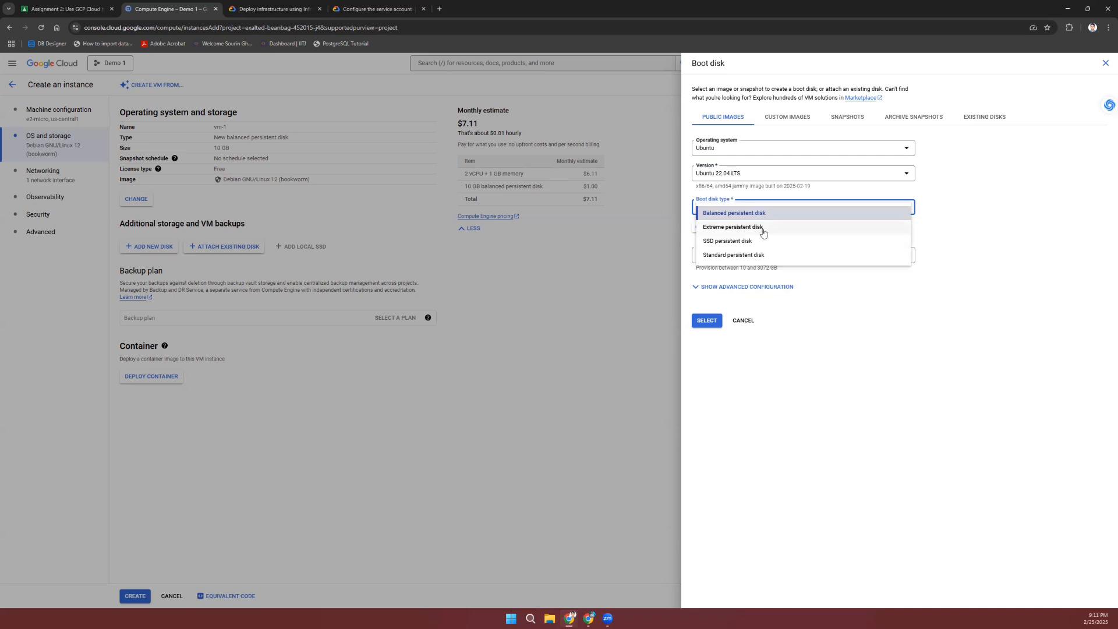
# Step: Review advanced boot disk options and confirm Ubuntu 22.04 LTS on a 10 GB balanced disk
pyautogui.click(960, 214)
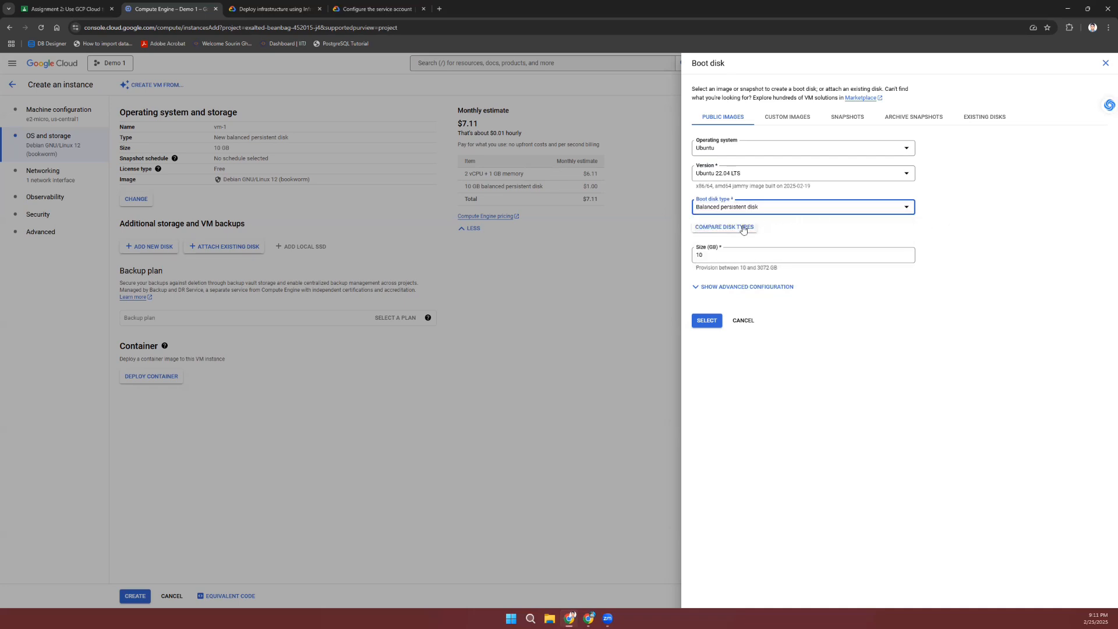
pyautogui.click(699, 291)
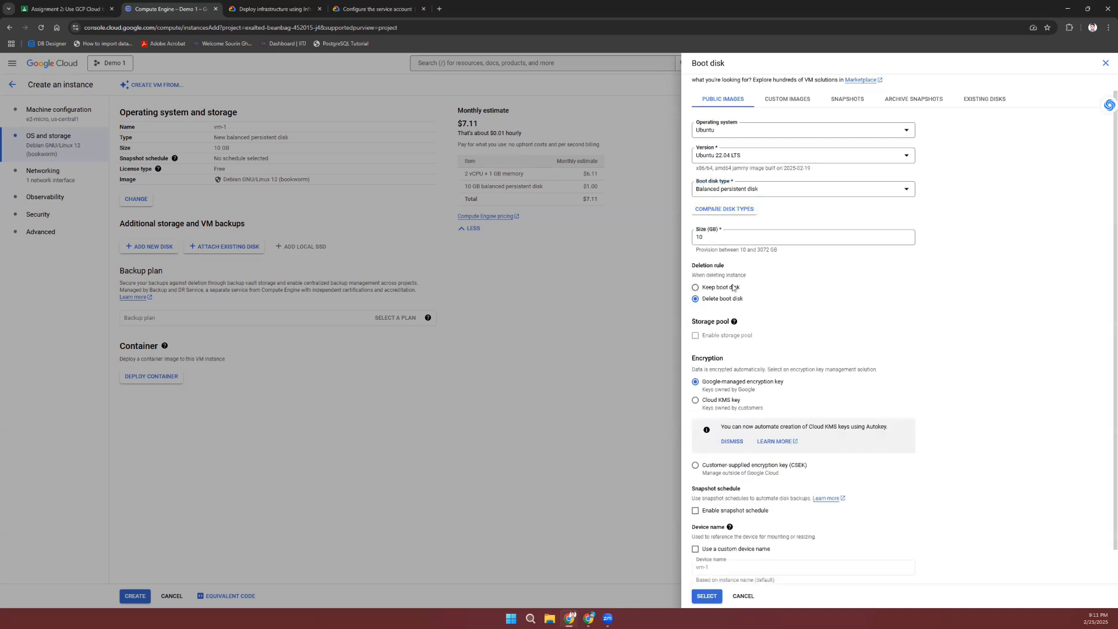
pyautogui.scroll(-1, 854, 360)
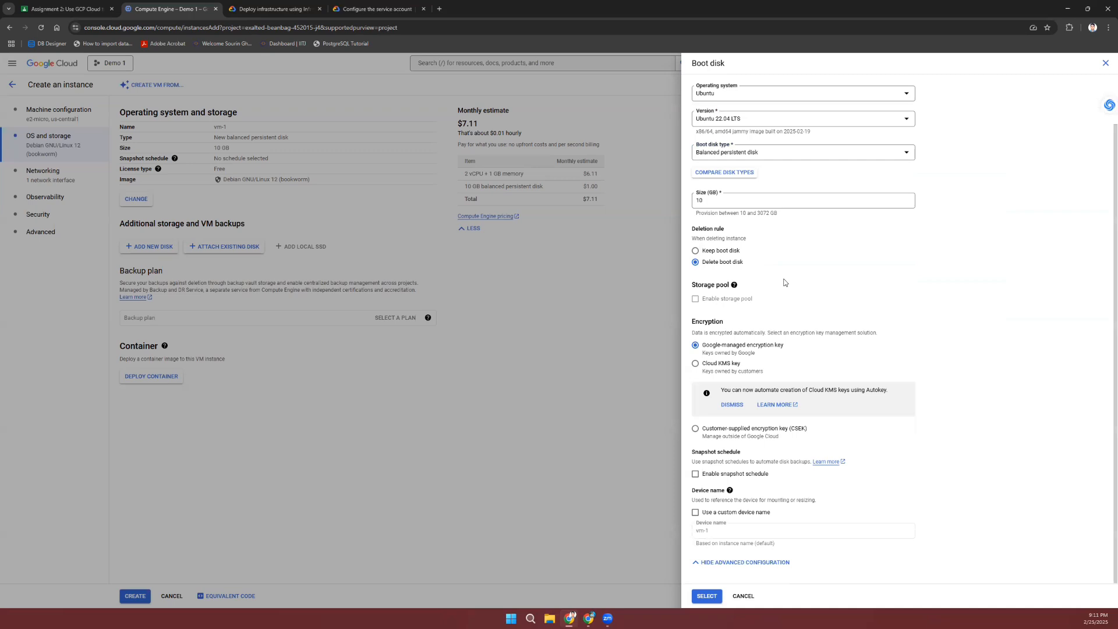
pyautogui.scroll(2, 718, 315)
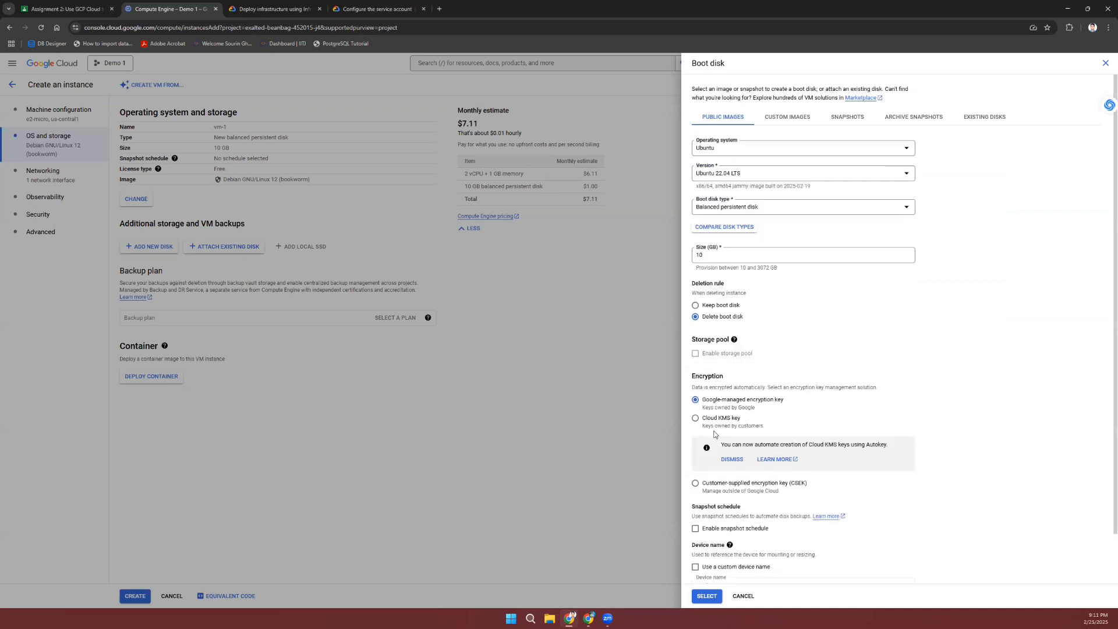
pyautogui.scroll(-2, 818, 444)
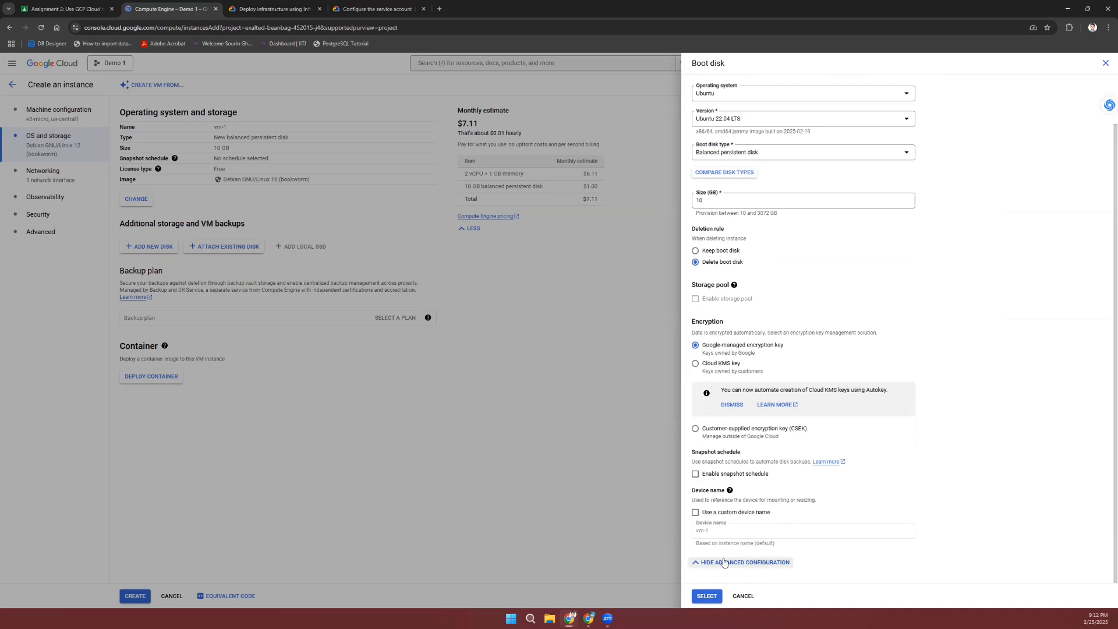
pyautogui.click(707, 597)
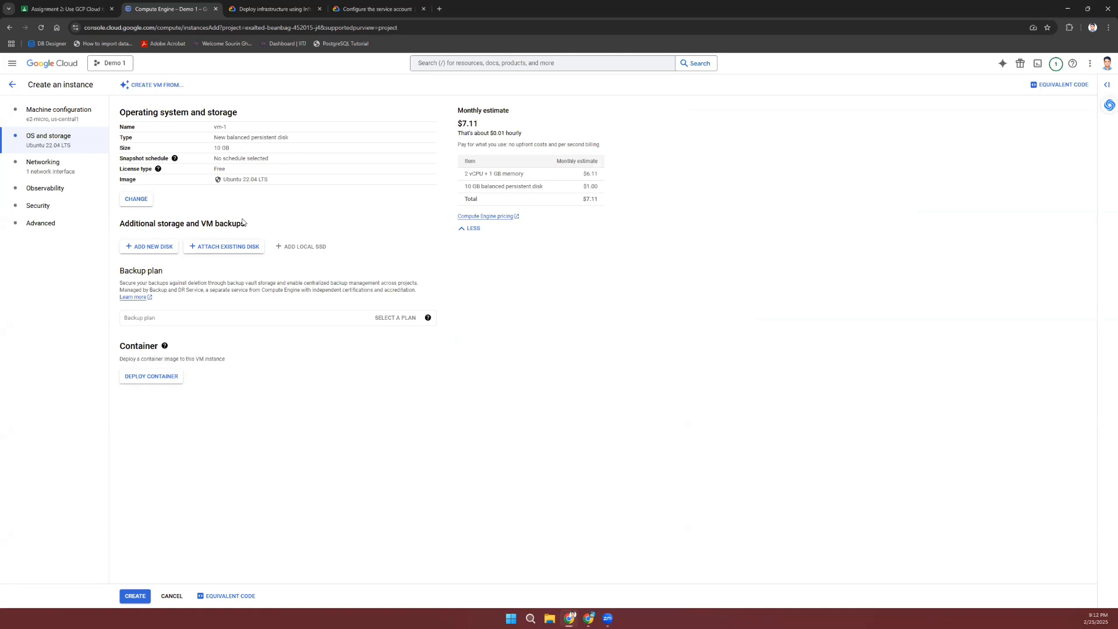
# Step: In Networking, allow both HTTP and HTTPS traffic to vm-1
pyautogui.click(64, 167)
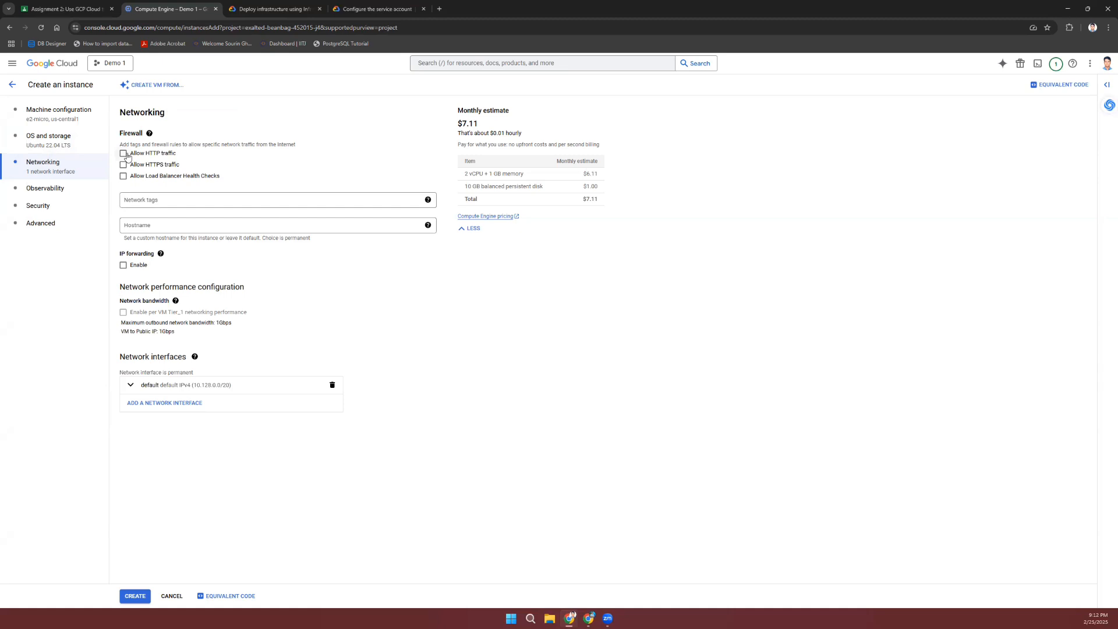
pyautogui.click(124, 155)
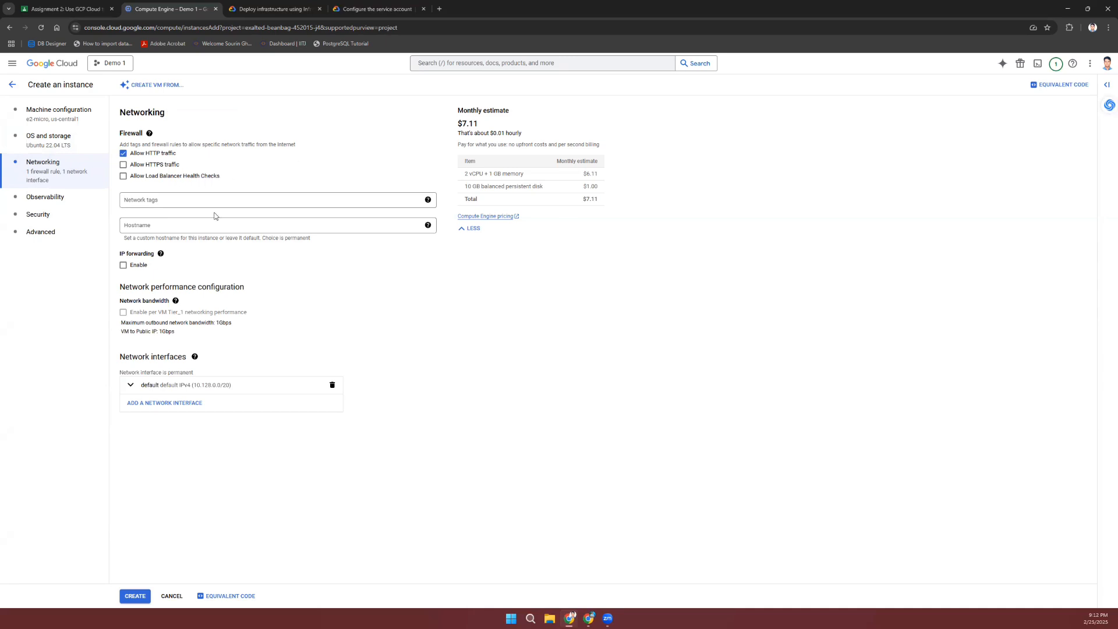
pyautogui.click(122, 168)
# Step: Expand the default network interface's settings for editing
pyautogui.moveTo(163, 256)
pyautogui.click(140, 387)
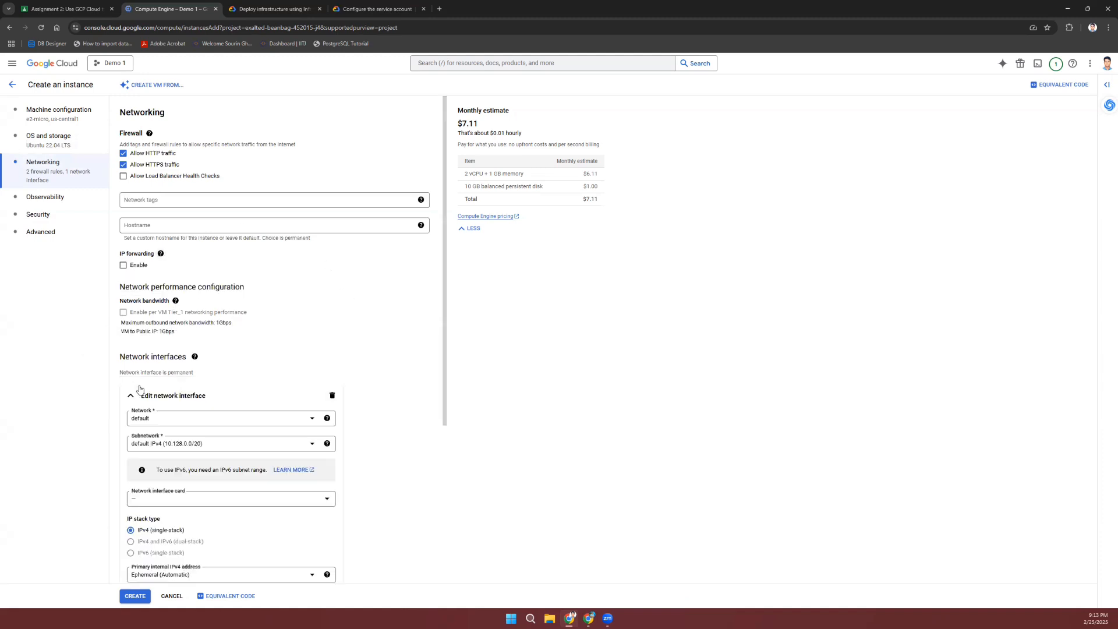
pyautogui.scroll(-4, 281, 354)
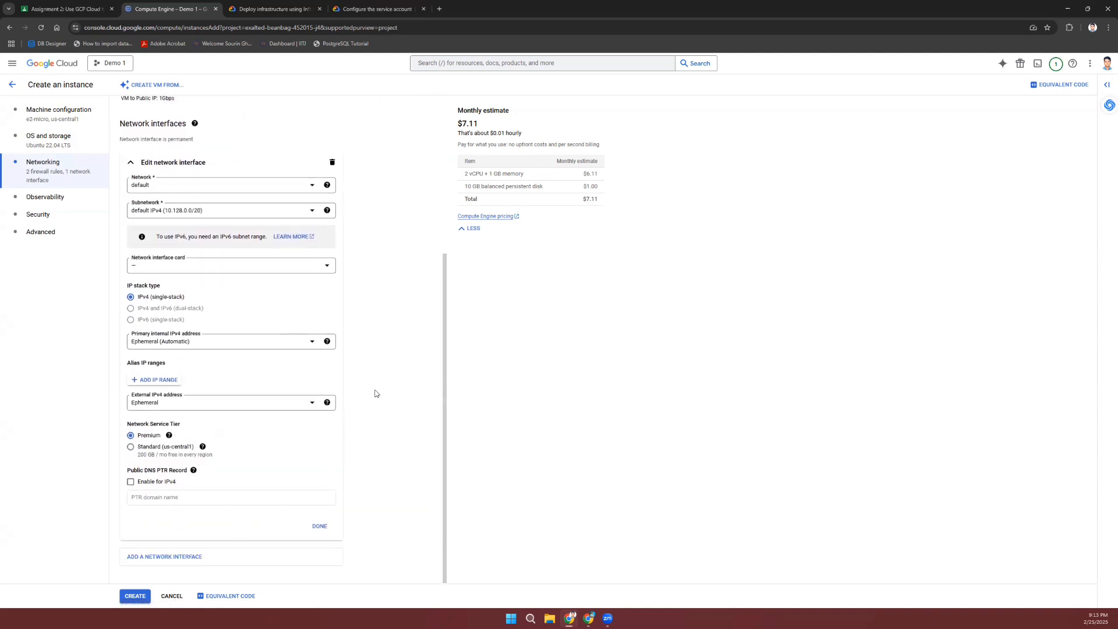
pyautogui.scroll(4, 376, 394)
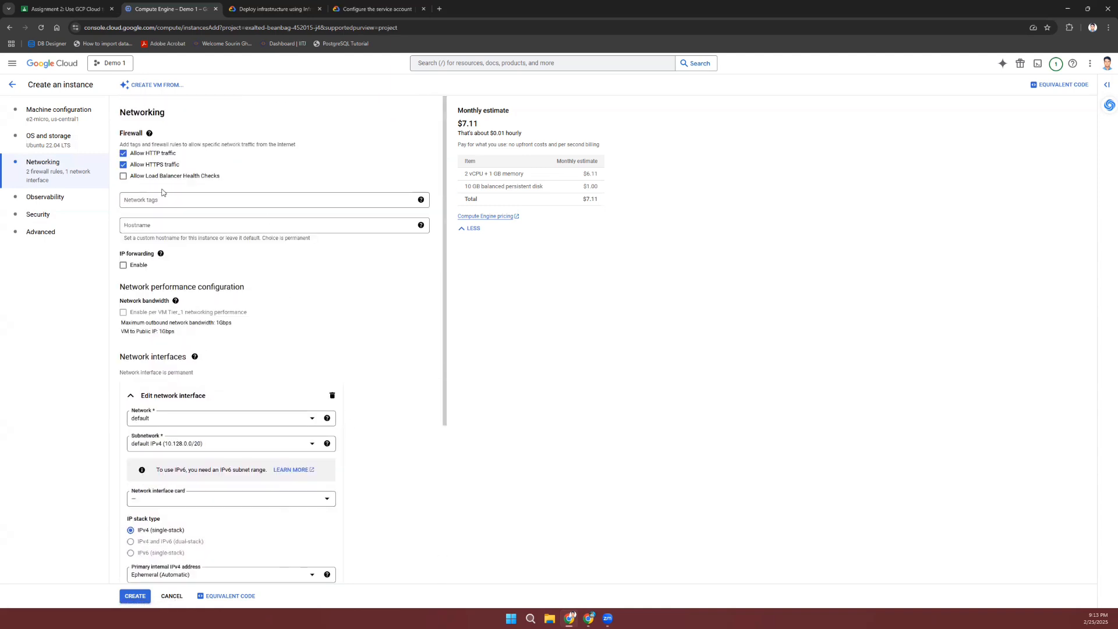
# Step: Pass through the Observability and Security sections of vm-1, keeping their default settings
pyautogui.click(46, 198)
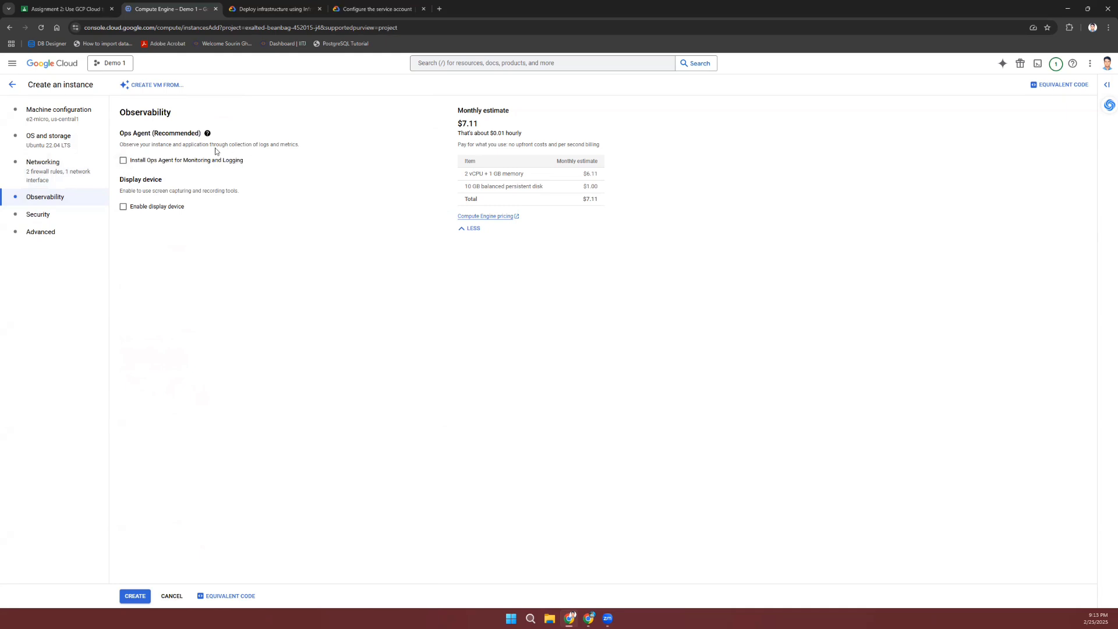
pyautogui.click(56, 218)
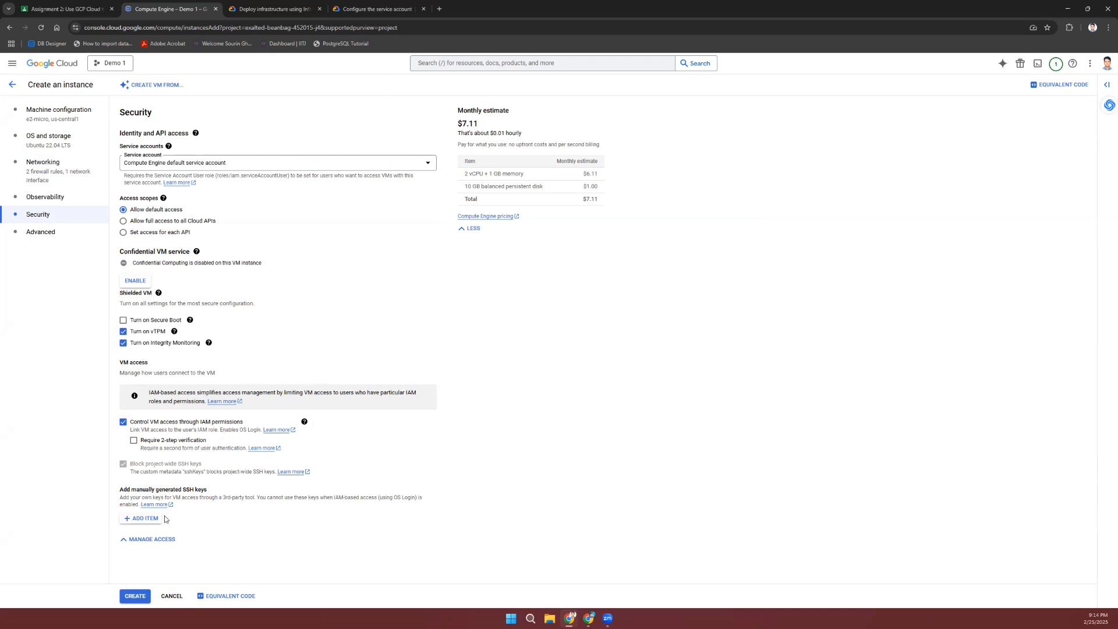
# Step: Review the Advanced settings, then create vm-1 with its Ubuntu boot disk and HTTP/HTTPS rules
pyautogui.click(59, 241)
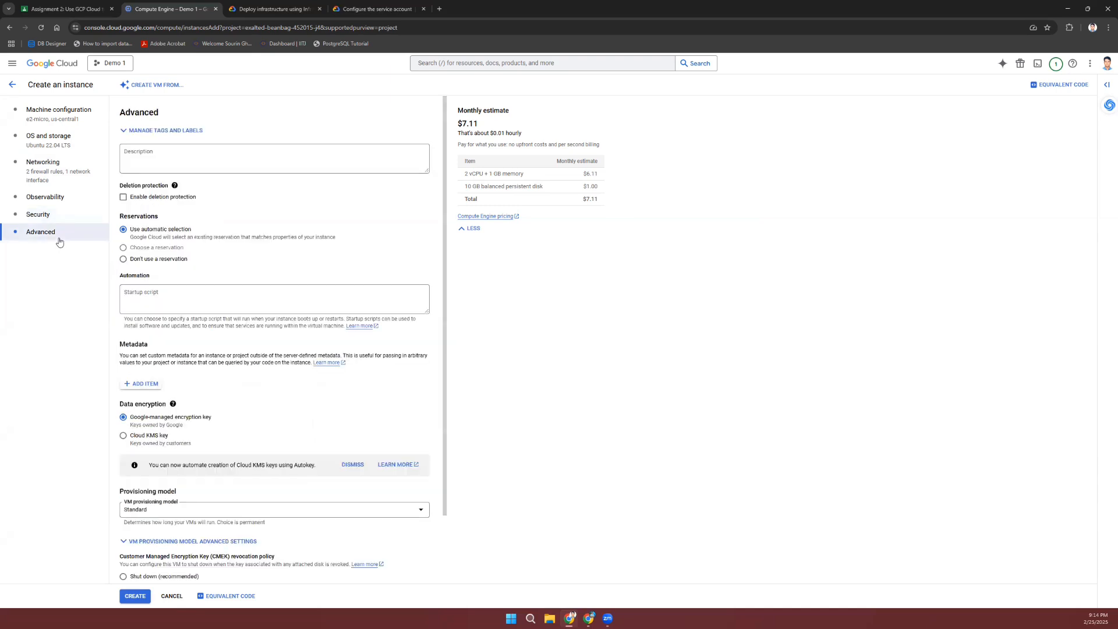
pyautogui.scroll(-1, 274, 247)
pyautogui.scroll(-1, 274, 247)
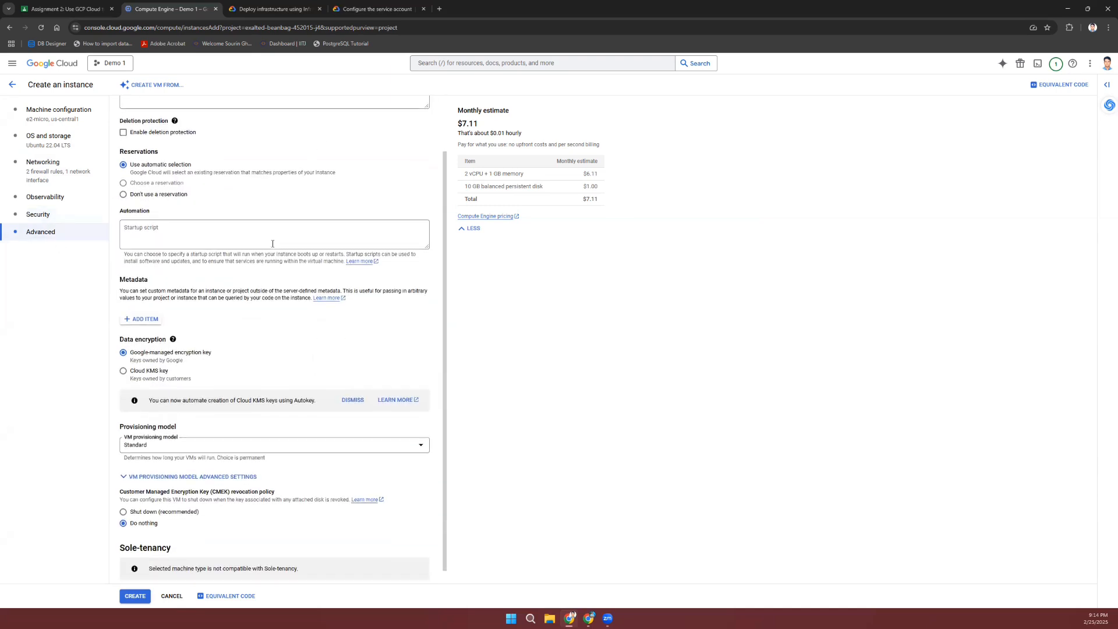
pyautogui.scroll(-1, 300, 402)
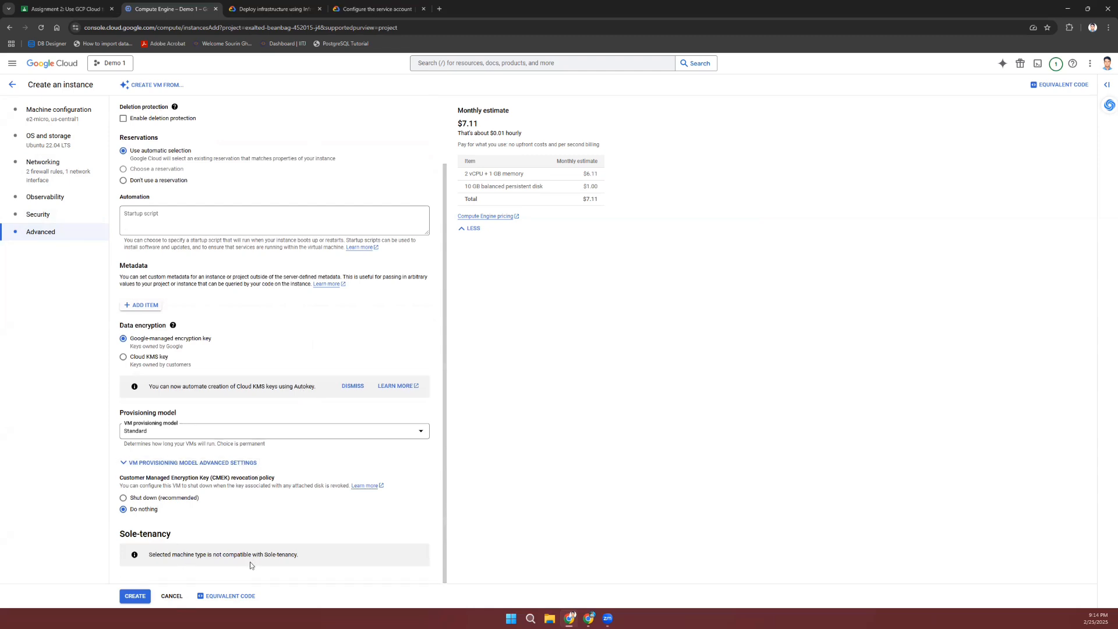
pyautogui.click(135, 596)
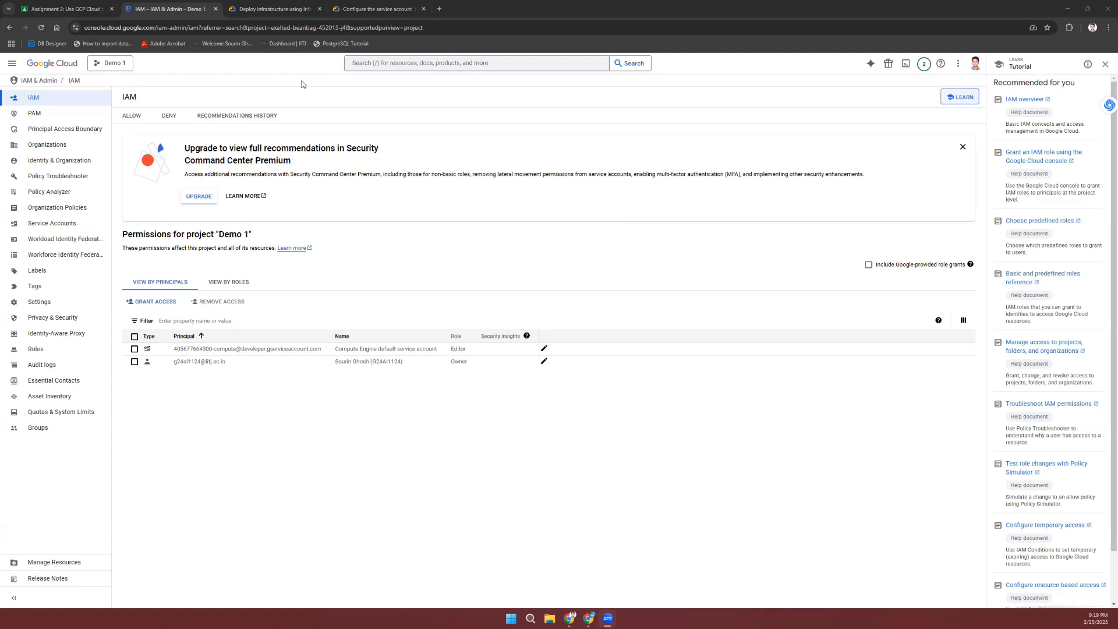
# Step: Search 'iam & admin', open IAM for Demo 1, and start a new grant on the Allow tab
pyautogui.click(411, 63)
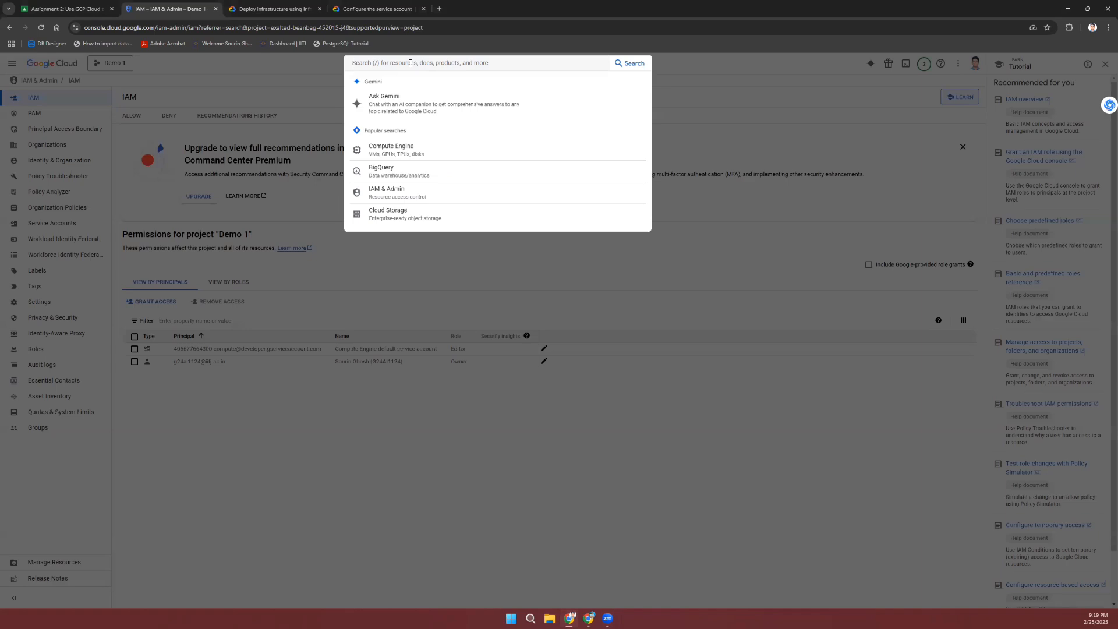
pyautogui.write('iam & admin')
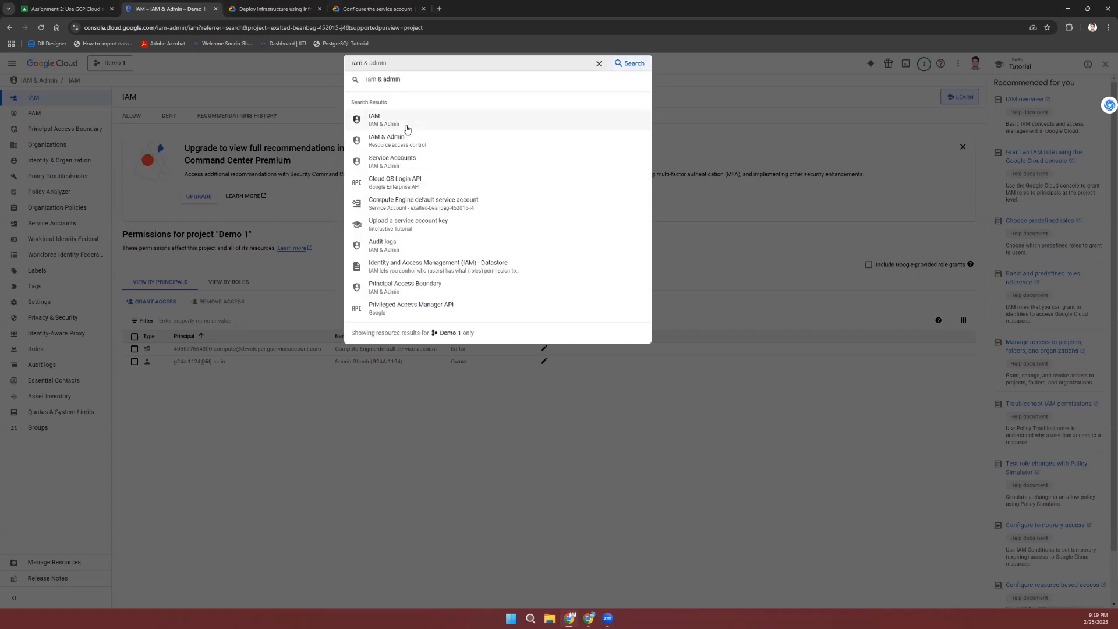
pyautogui.click(406, 142)
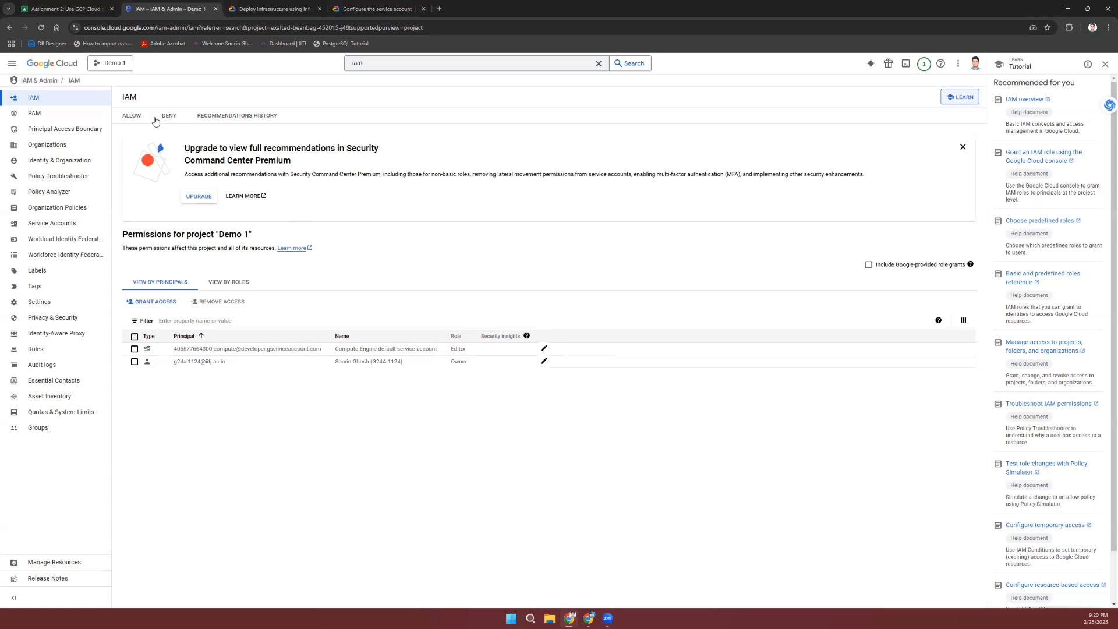
pyautogui.click(133, 120)
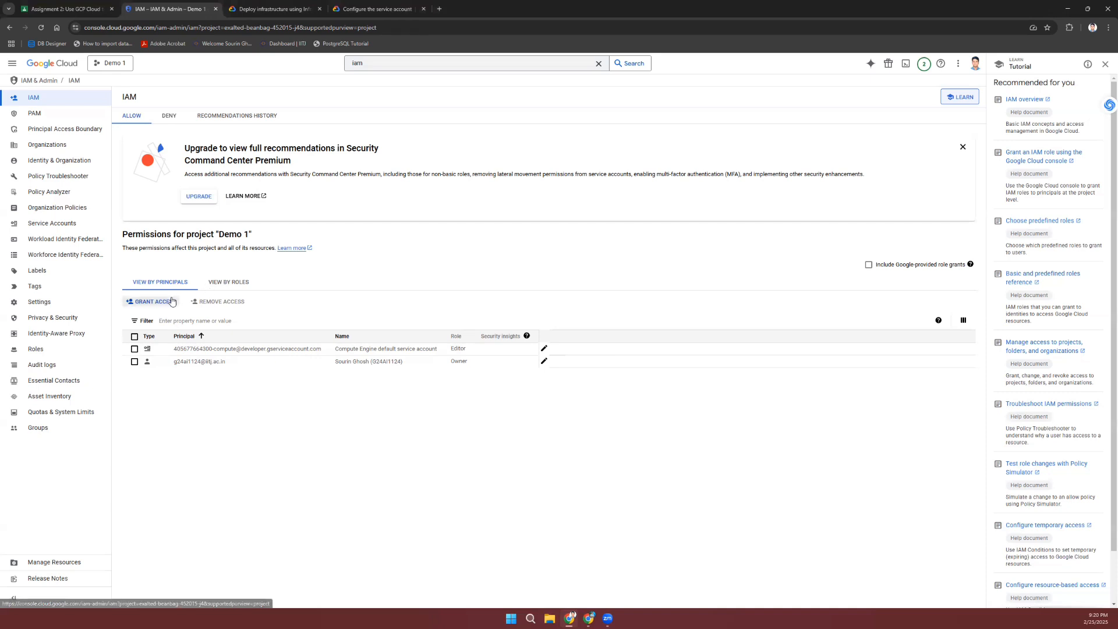
pyautogui.click(172, 301)
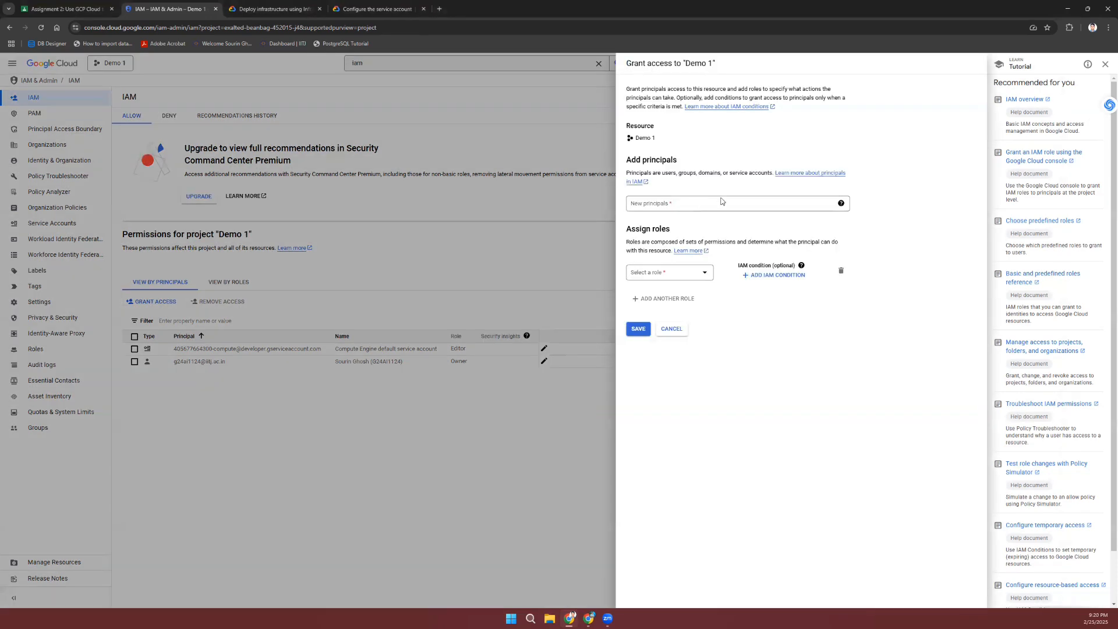
# Step: Choose Compute Viewer as the role for the new access grant
pyautogui.click(721, 202)
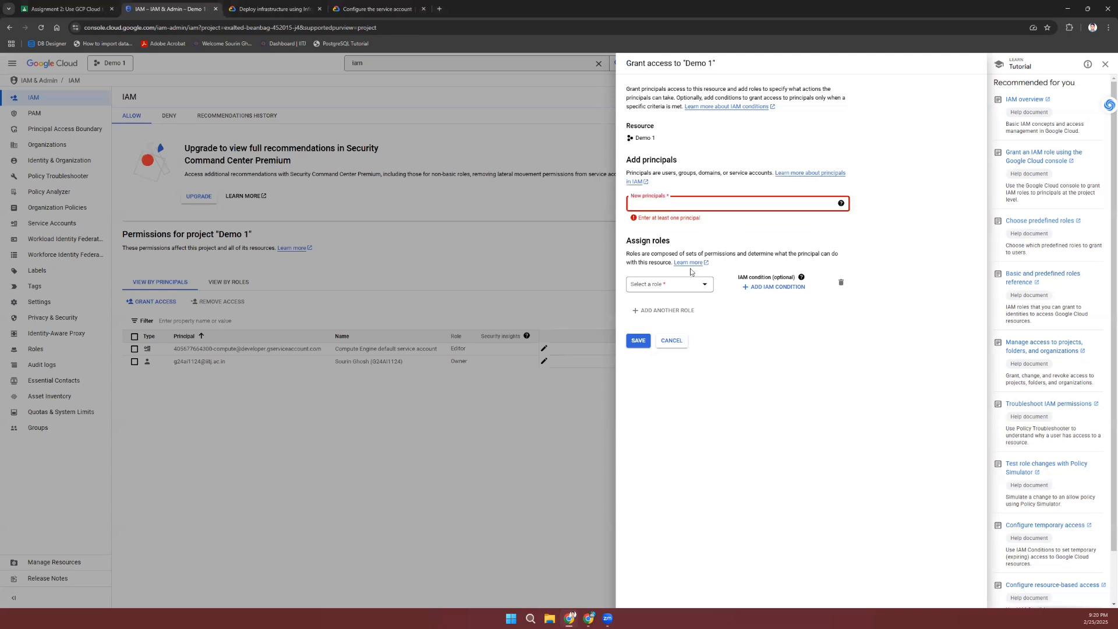
pyautogui.click(690, 289)
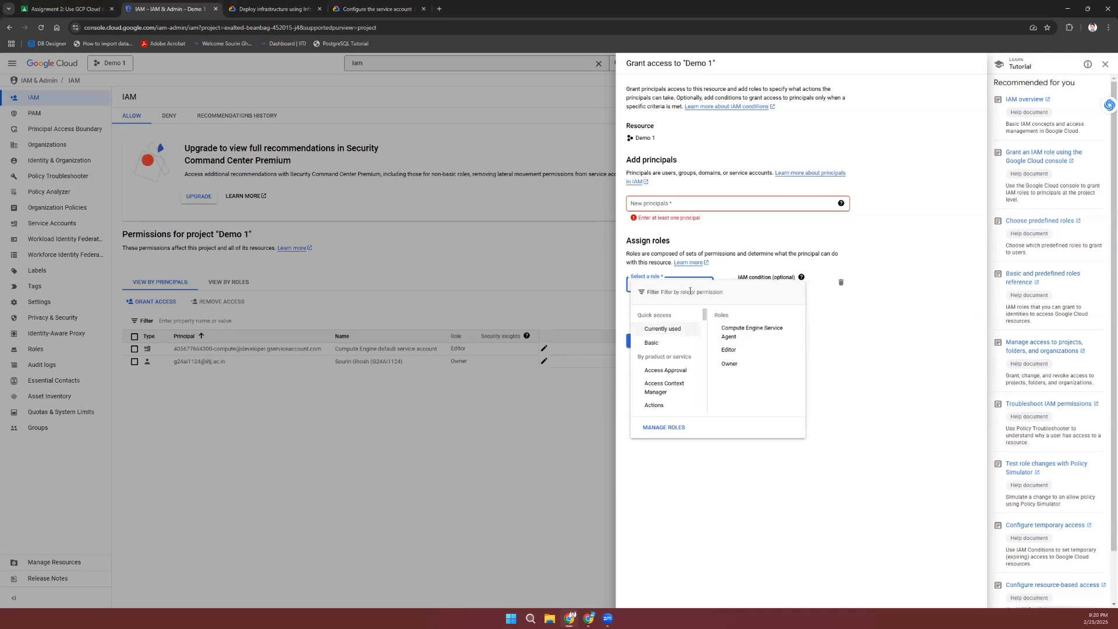
pyautogui.write('com')
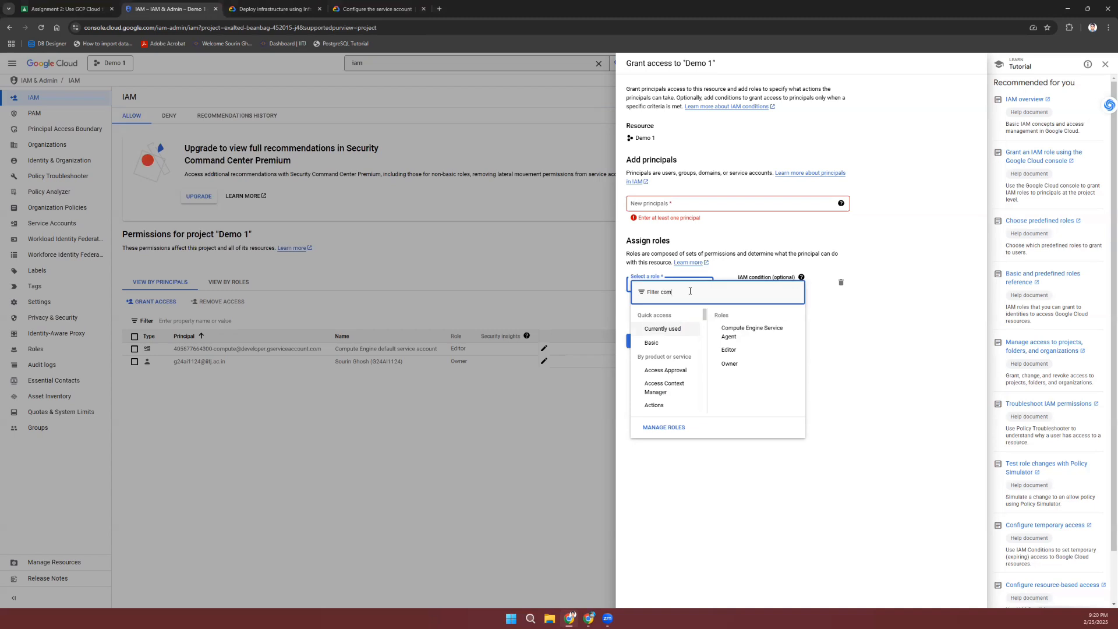
pyautogui.write('pute')
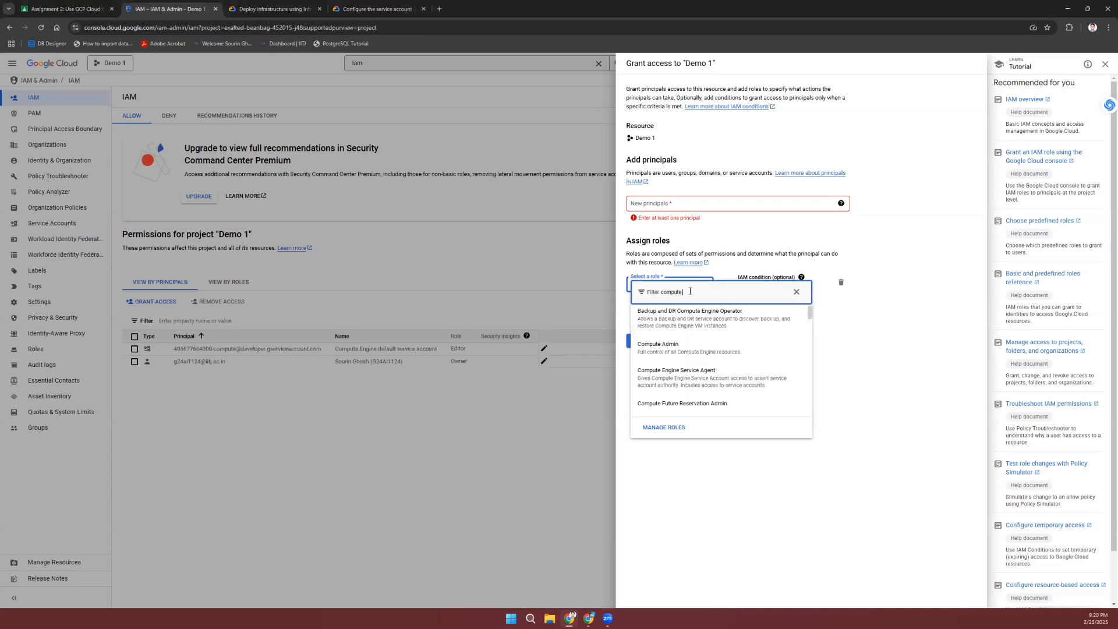
pyautogui.write(' vi')
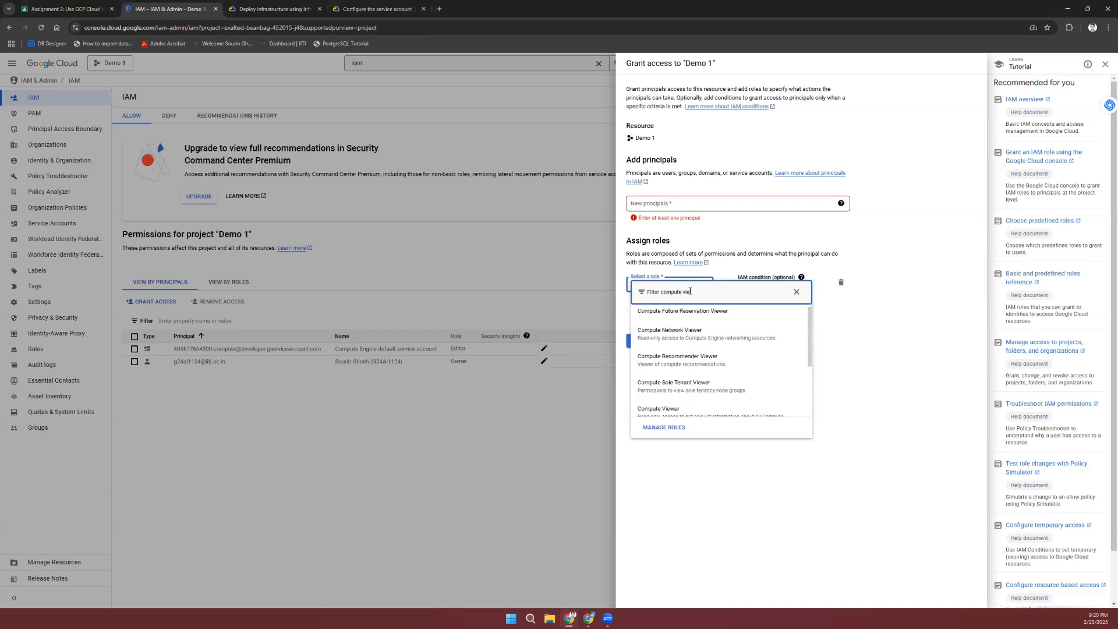
pyautogui.write('ewer')
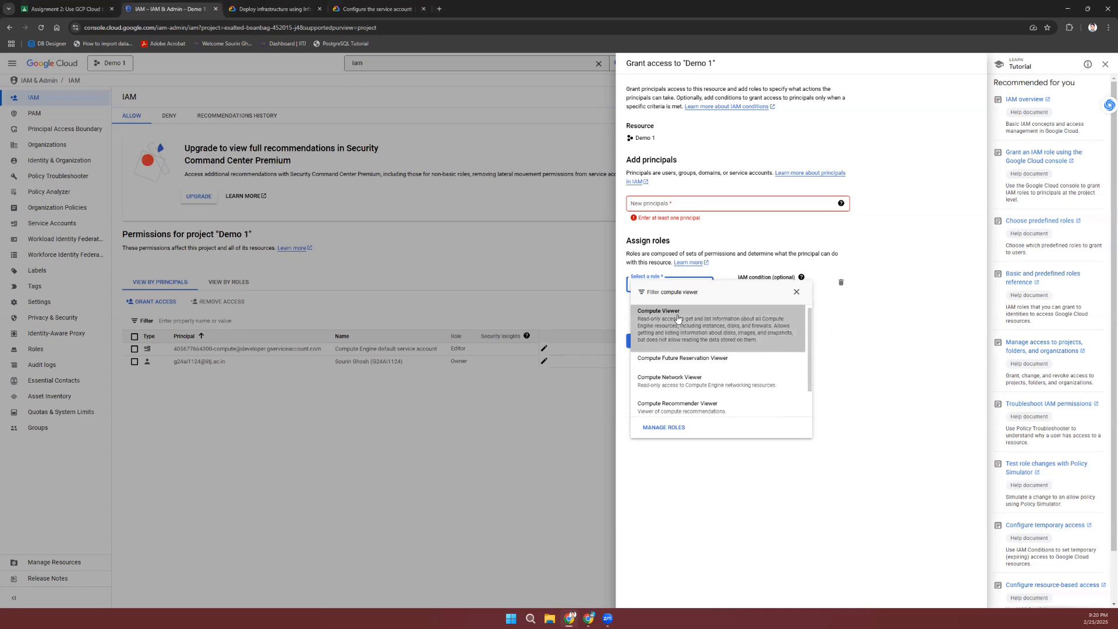
pyautogui.click(678, 318)
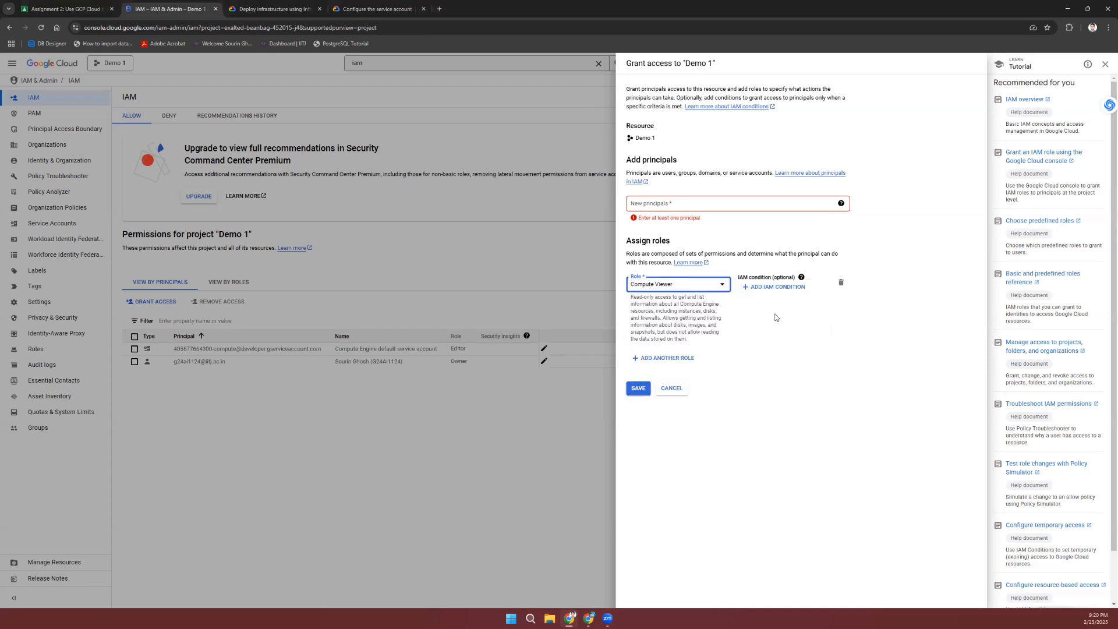
pyautogui.click(770, 390)
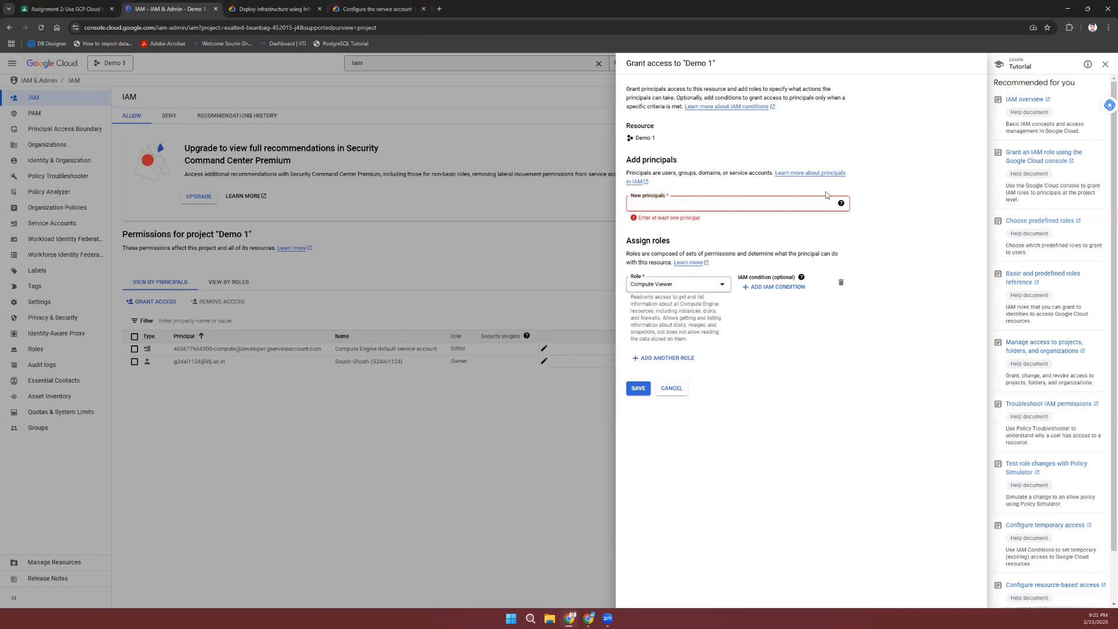
# Step: Check the allowed principal types, then write out and copy the account's Gmail address in a scratch tab
pyautogui.click(841, 204)
pyautogui.moveTo(843, 206)
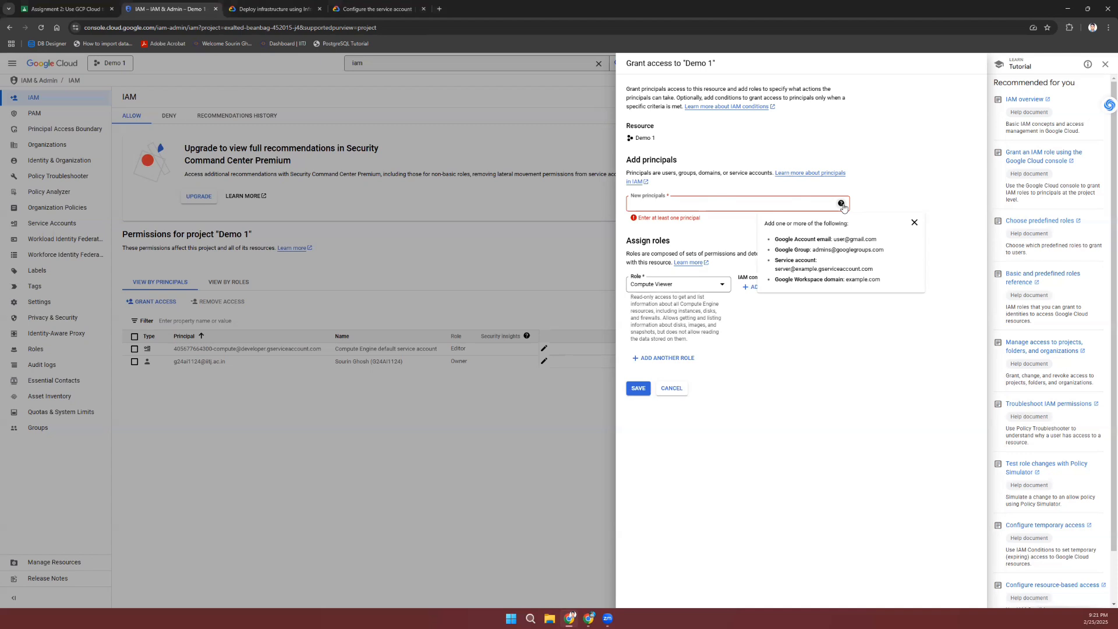
pyautogui.click(769, 203)
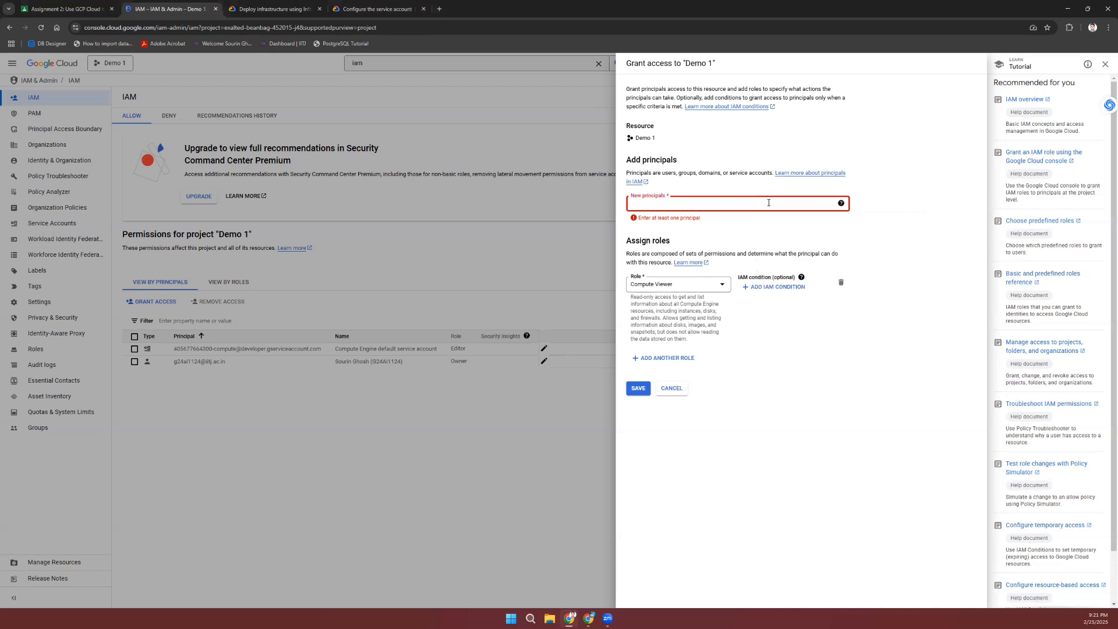
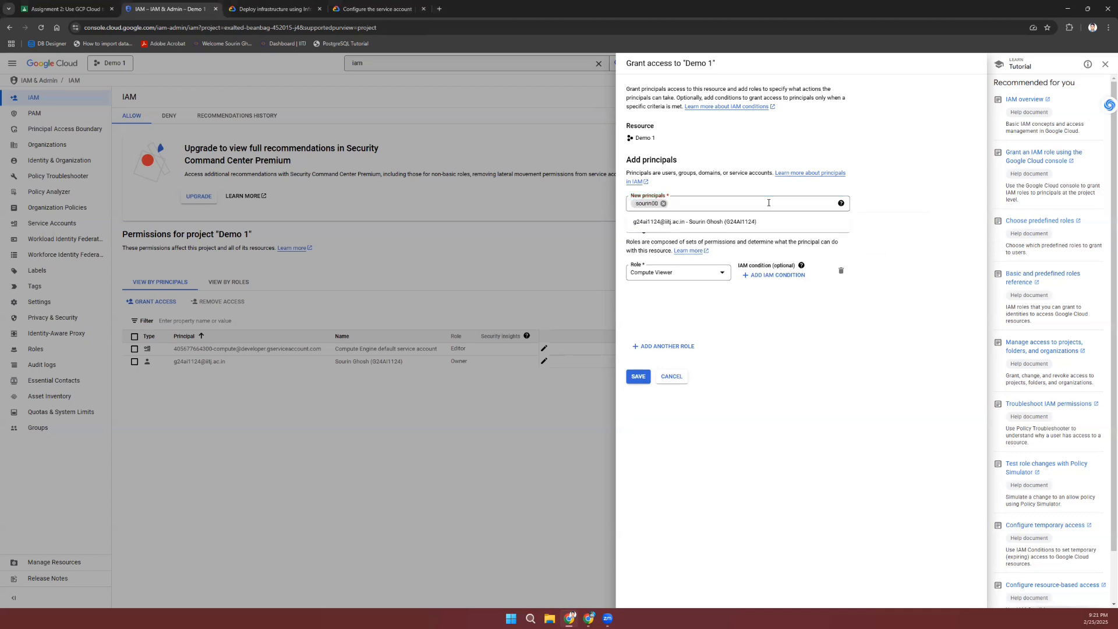
pyautogui.click(439, 9)
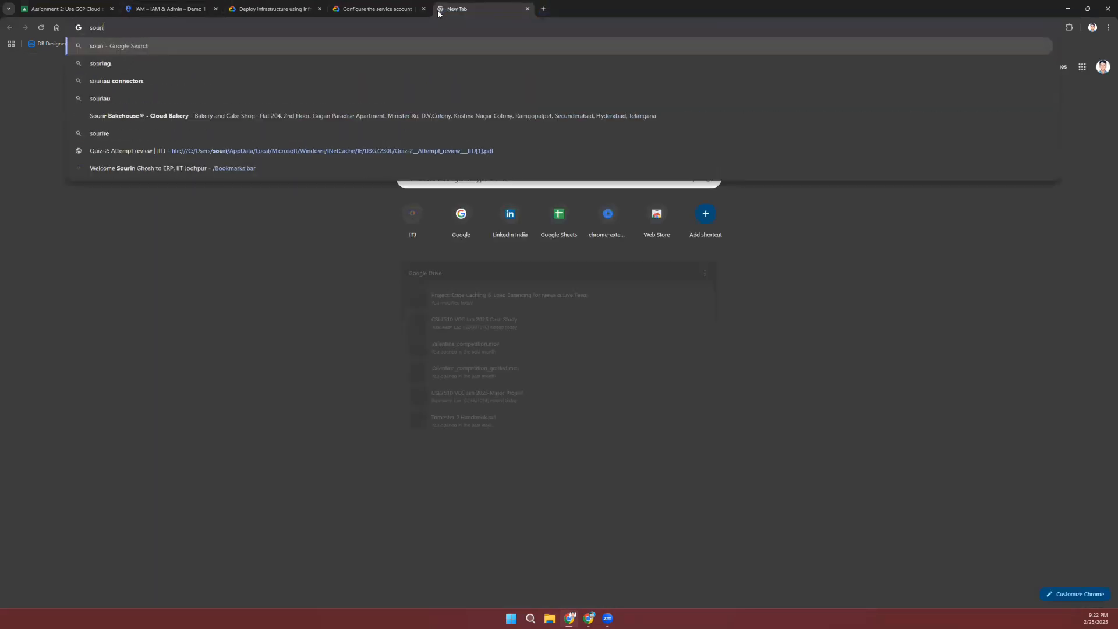
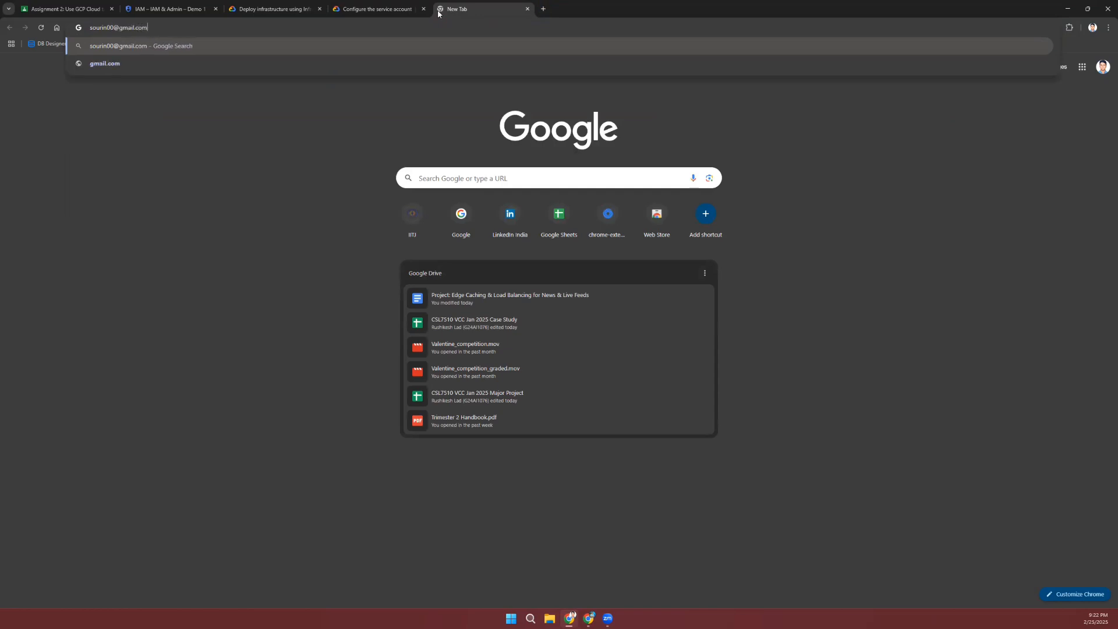
pyautogui.hotkey('ctrl', 'a')
pyautogui.hotkey('ctrl', 'c')
# Step: Paste the Gmail address as the new principal, drop the duplicate entry, and save the grant
pyautogui.click(167, 8)
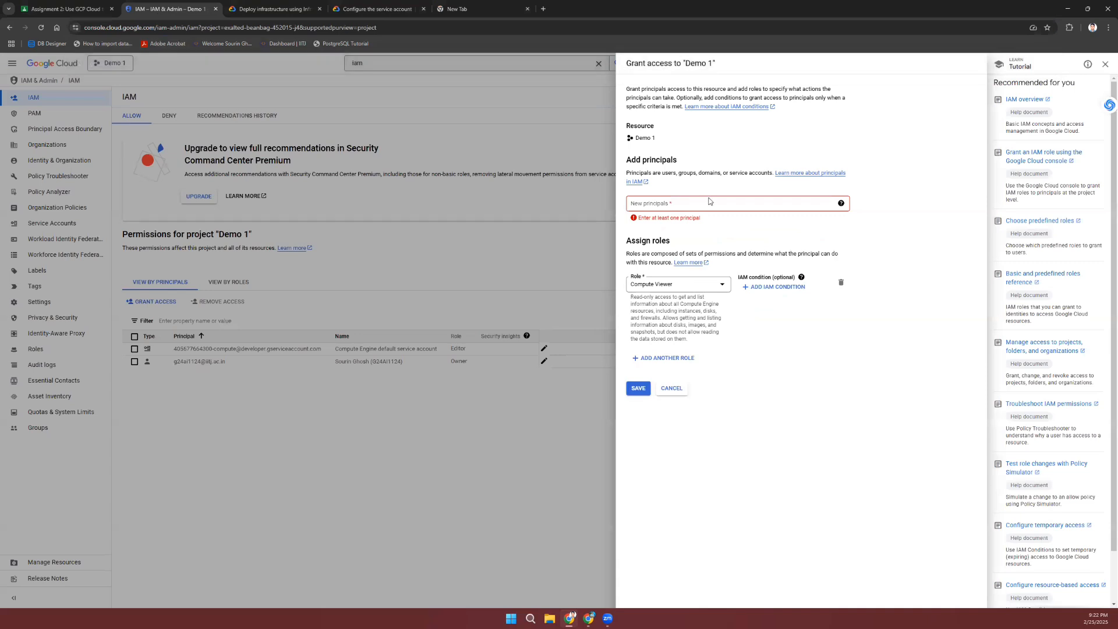
pyautogui.click(705, 203)
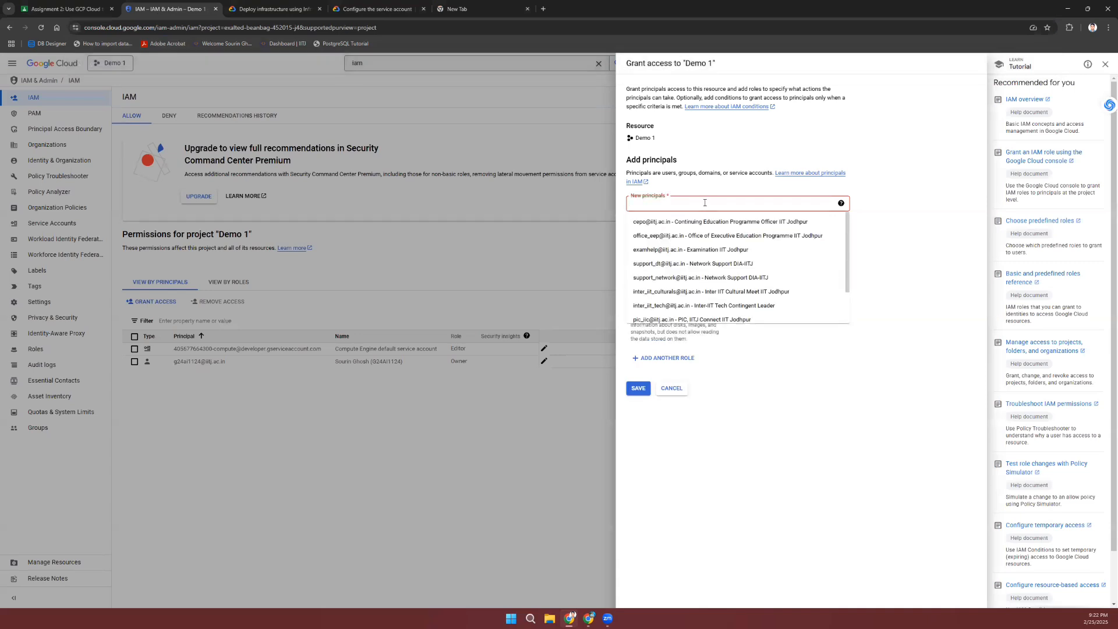
pyautogui.hotkey('ctrl', 'v')
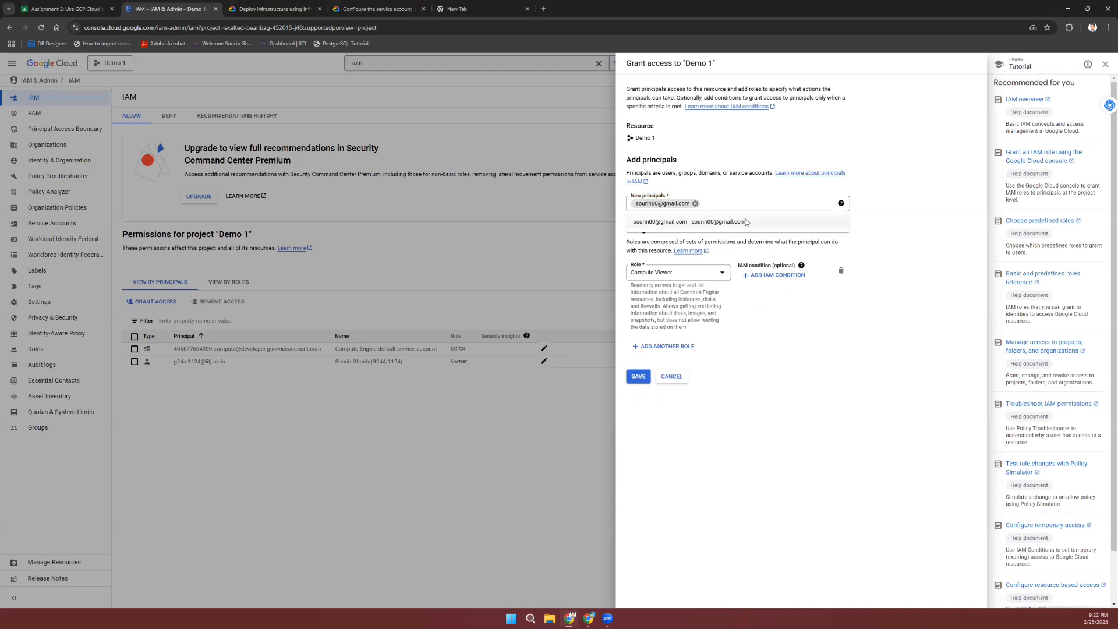
pyautogui.click(746, 222)
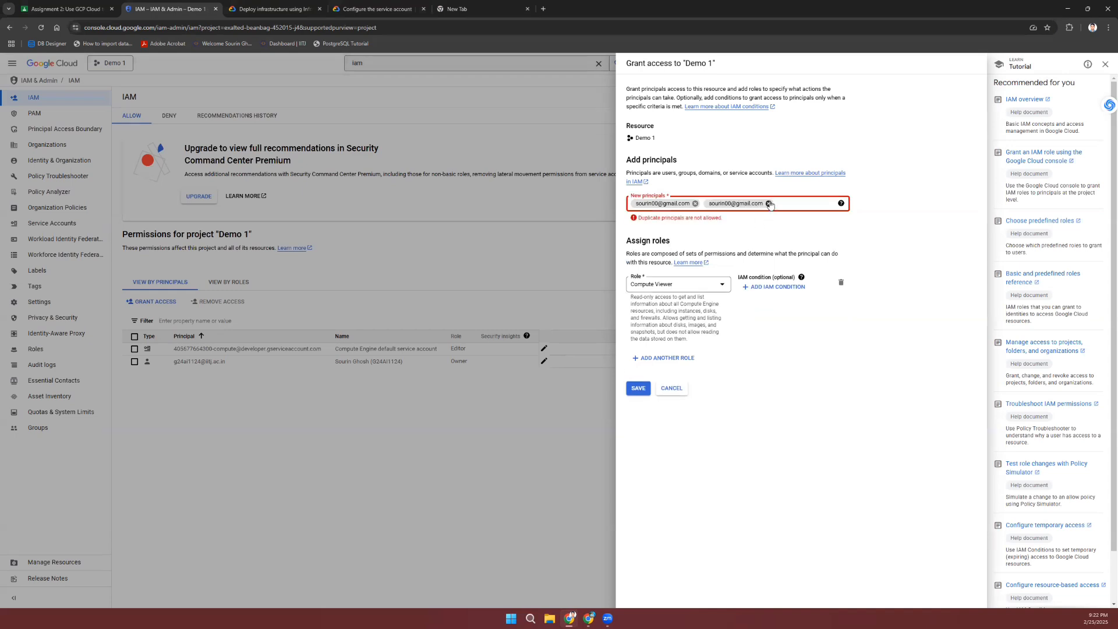
pyautogui.click(769, 204)
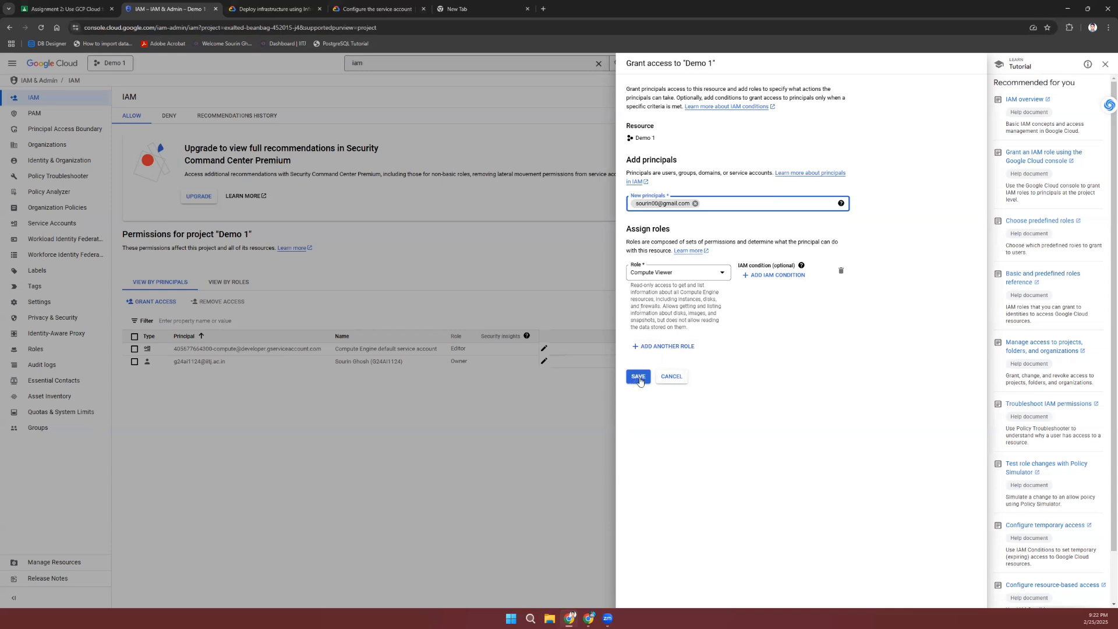
pyautogui.click(641, 379)
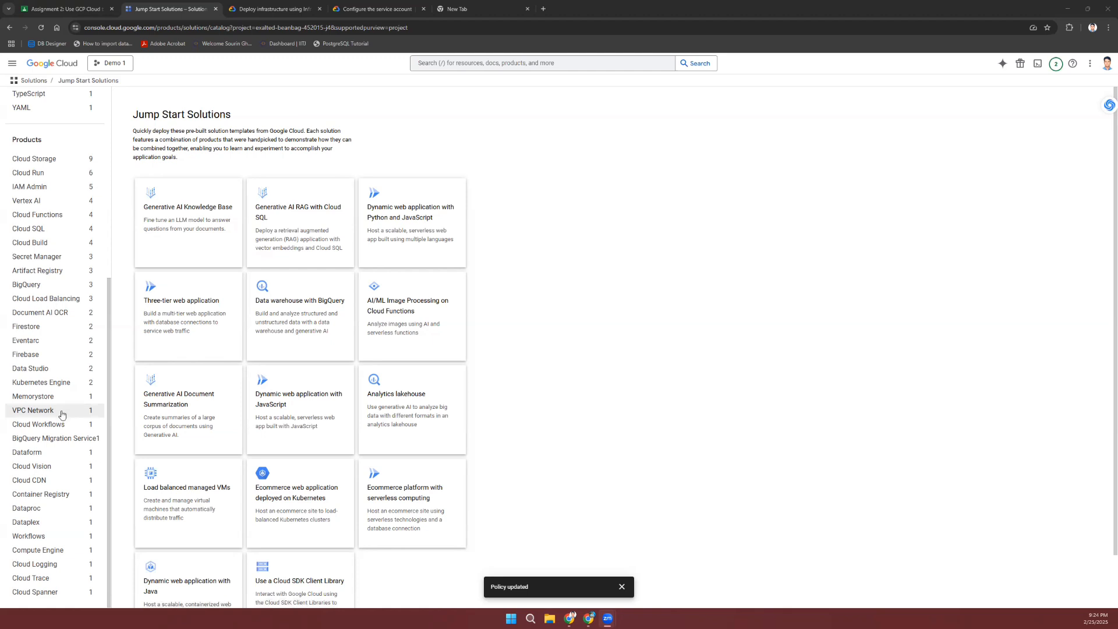
# Step: From the Demo 1 welcome page, search 'VPC' and open the Firewall policies page
pyautogui.click(33, 411)
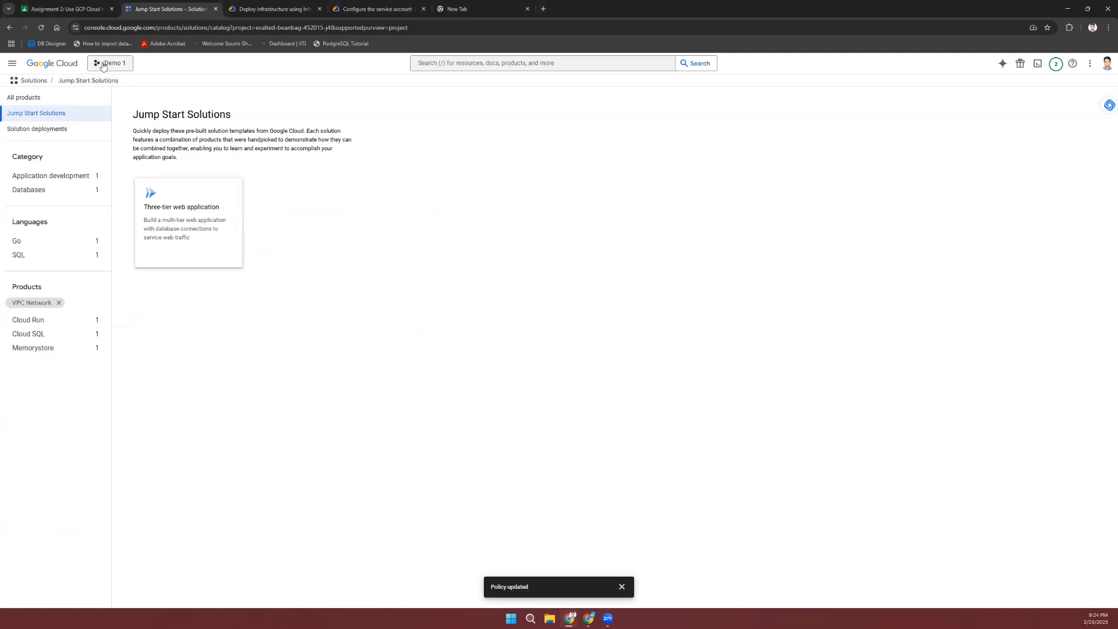
pyautogui.click(52, 62)
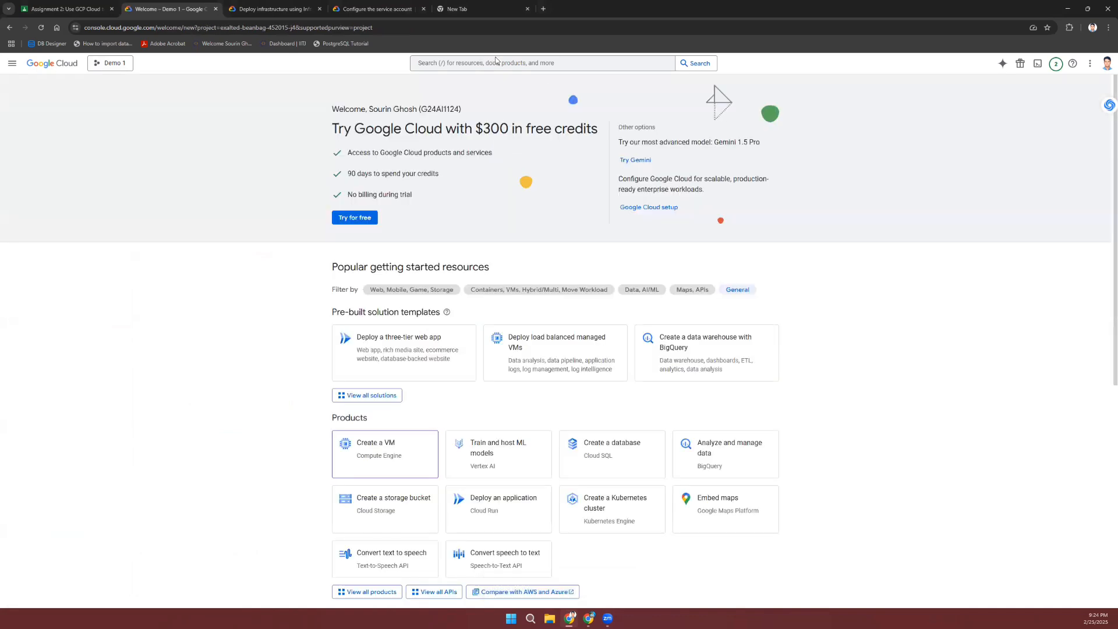
pyautogui.click(490, 63)
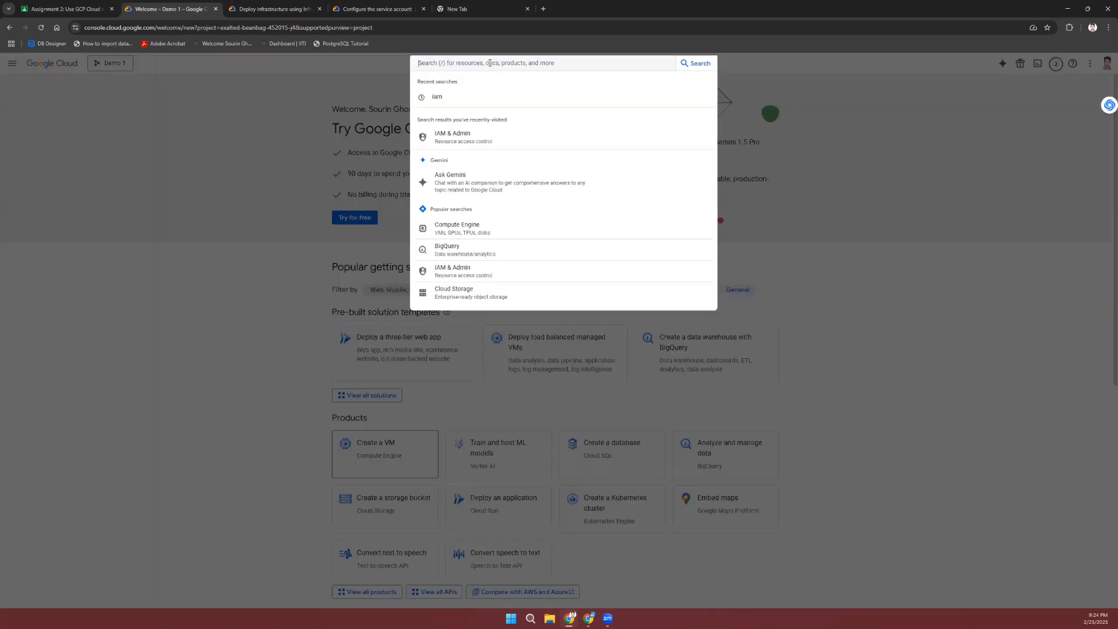
pyautogui.write('VPC')
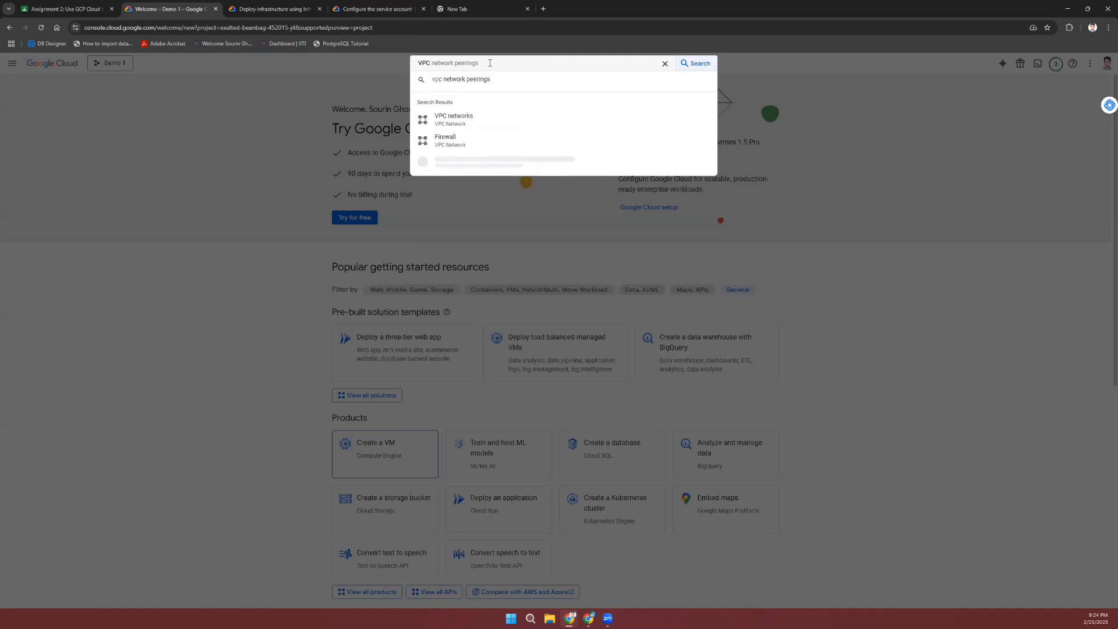
pyautogui.click(455, 141)
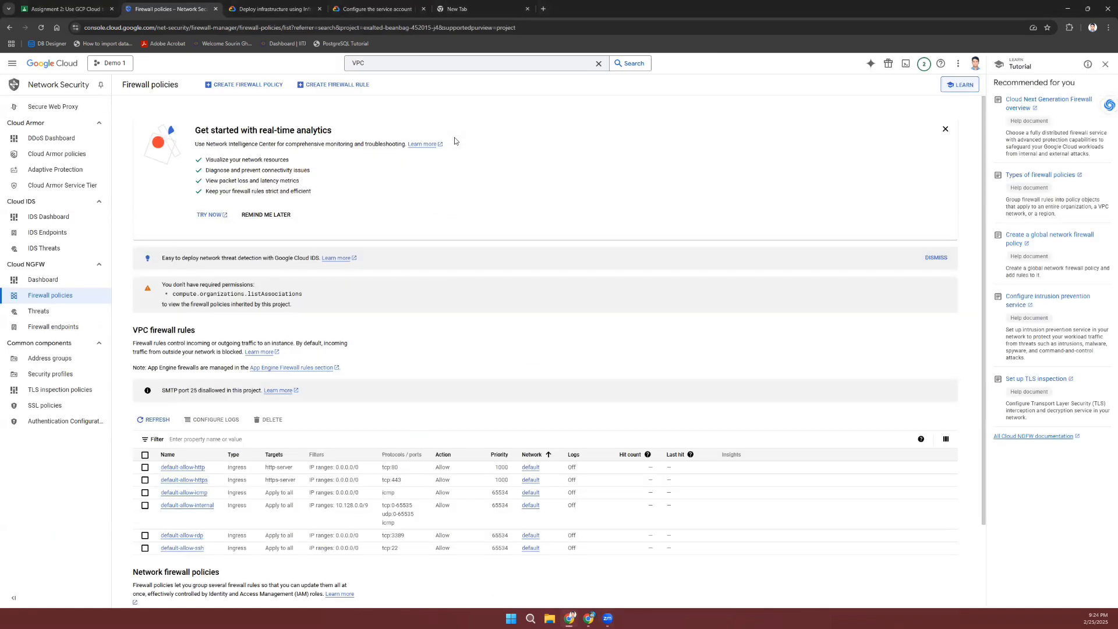
# Step: Look over the default VPC firewall rules, then open a new Create a firewall rule form
pyautogui.scroll(-2, 439, 335)
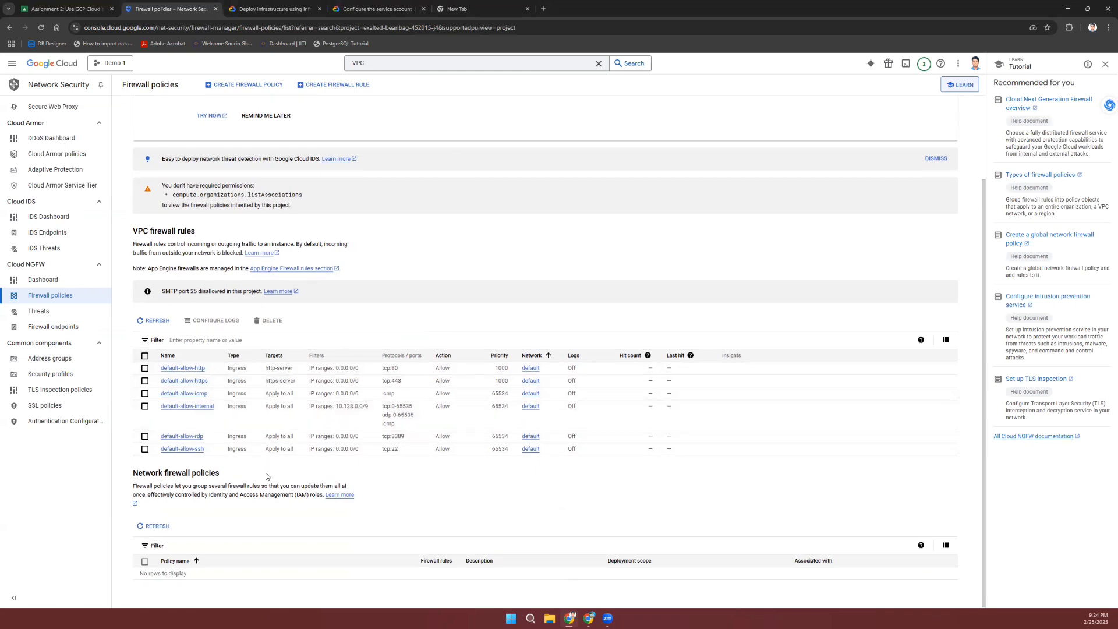
pyautogui.scroll(1, 377, 252)
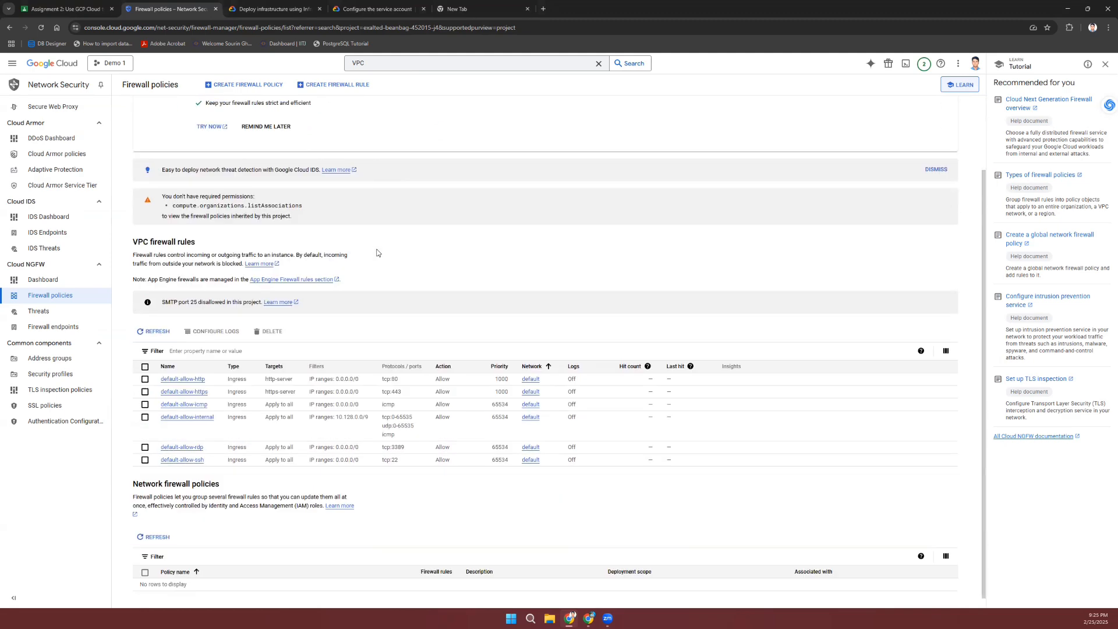
pyautogui.scroll(-1, 376, 252)
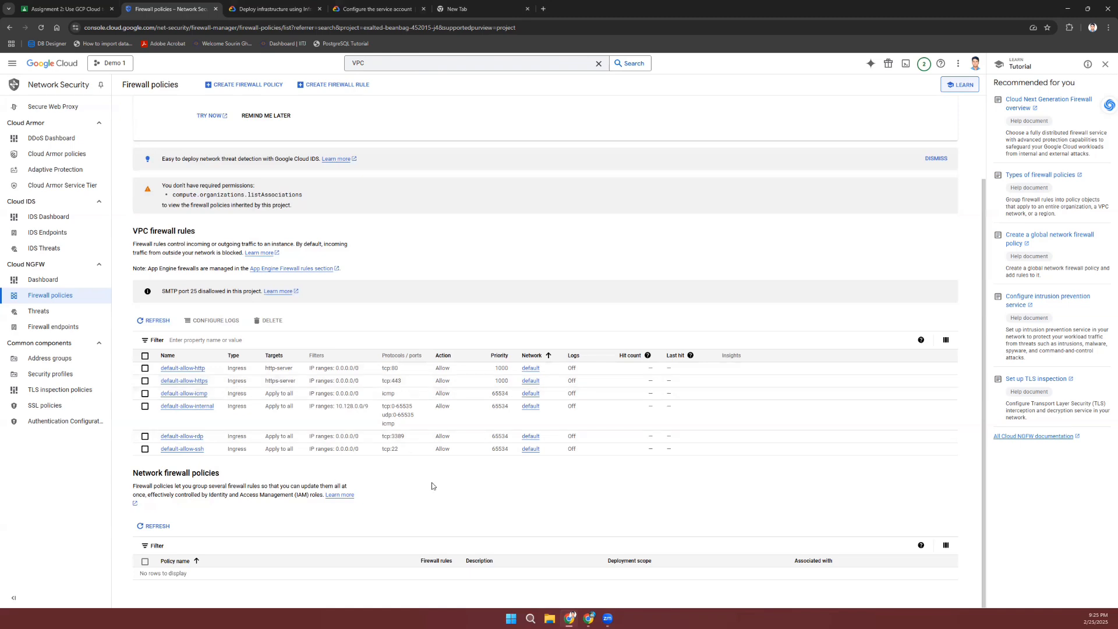
pyautogui.scroll(3, 453, 418)
pyautogui.scroll(-3, 453, 418)
pyautogui.click(331, 85)
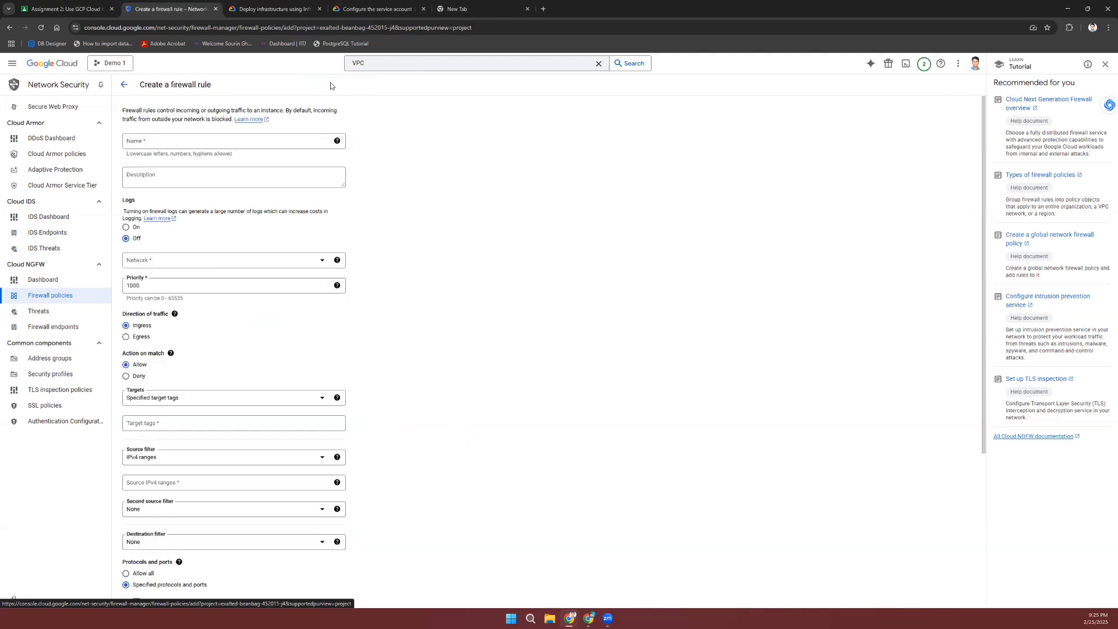
# Step: Name the rule 'Egress rule' on the default network with Egress as the traffic direction
pyautogui.click(237, 144)
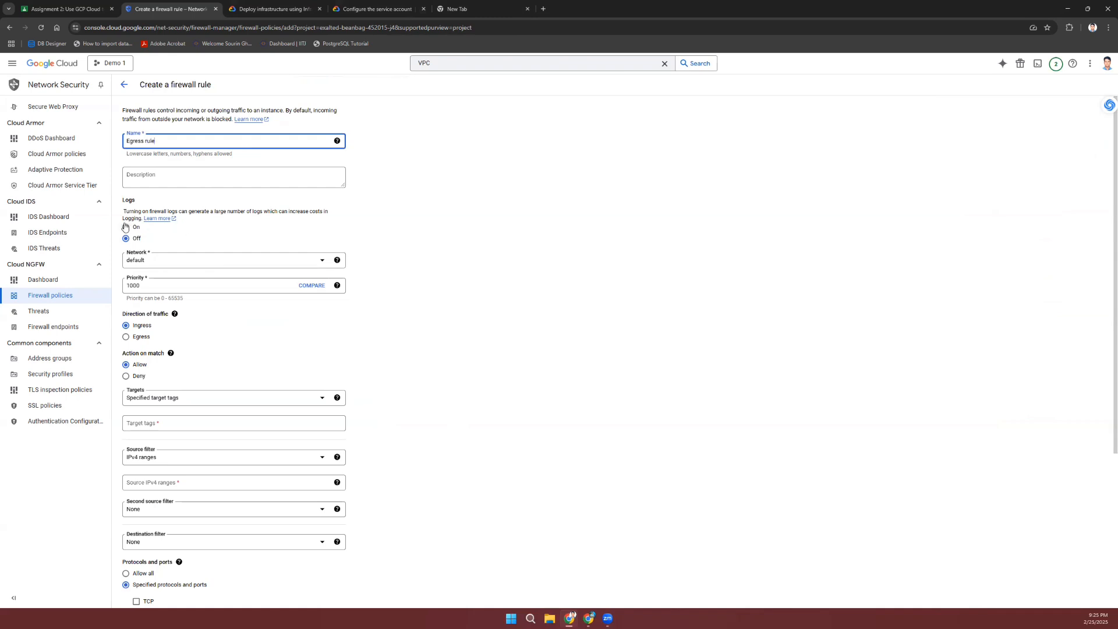
pyautogui.click(243, 263)
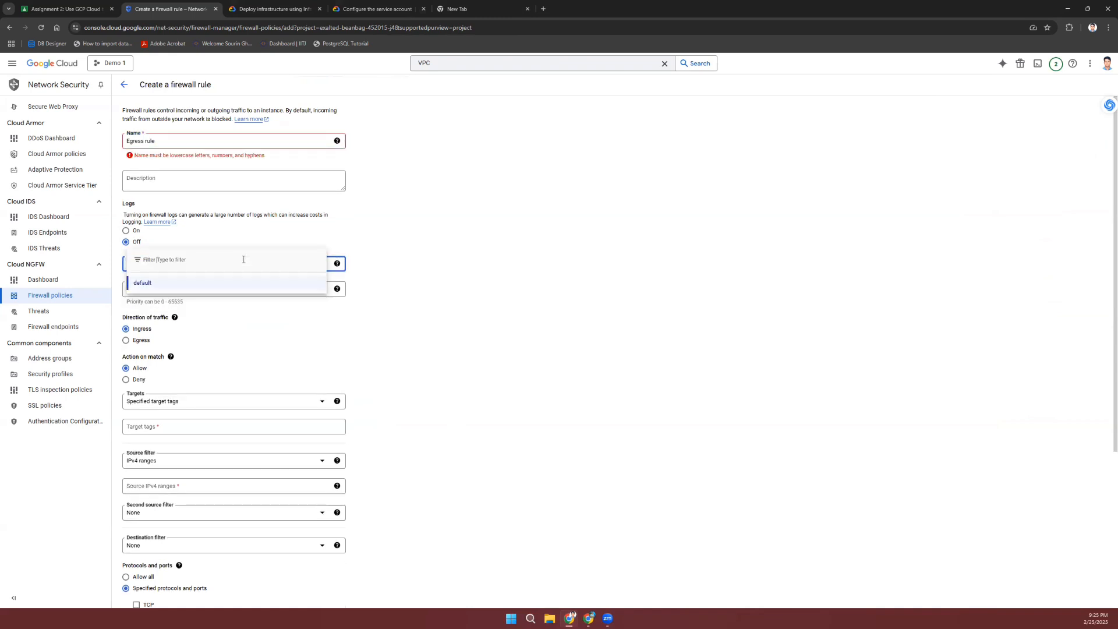
pyautogui.click(519, 288)
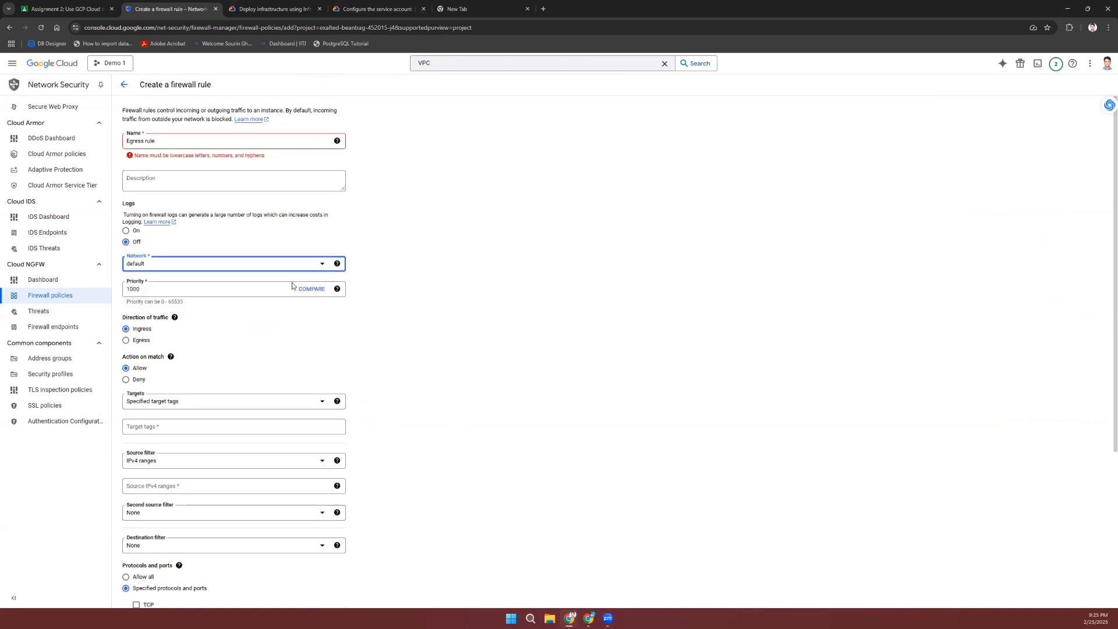
pyautogui.click(126, 341)
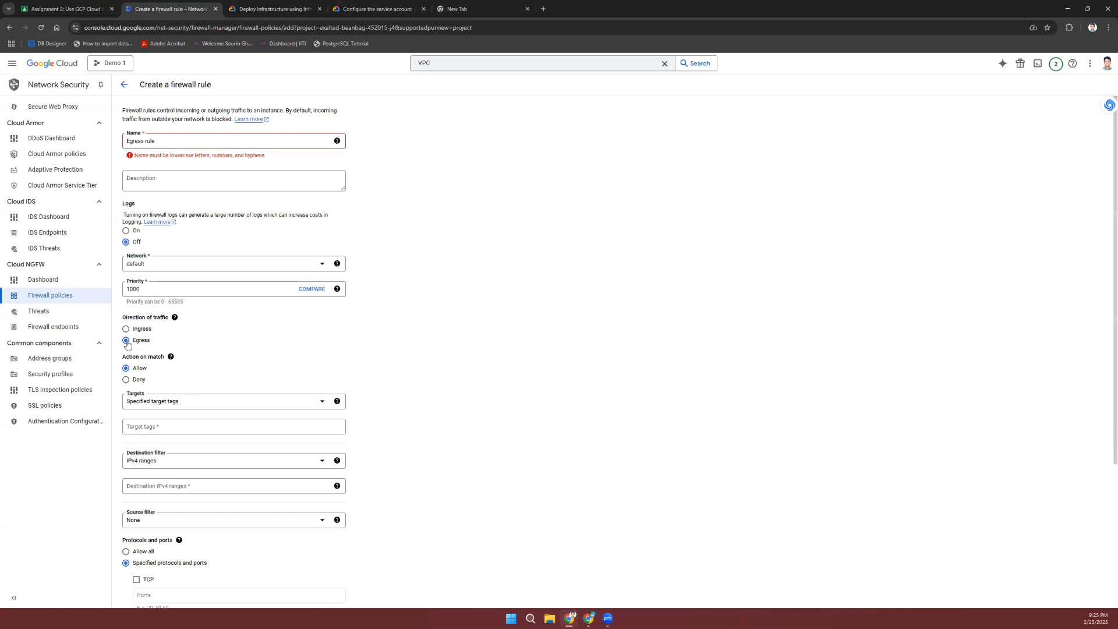
pyautogui.scroll(-1, 244, 350)
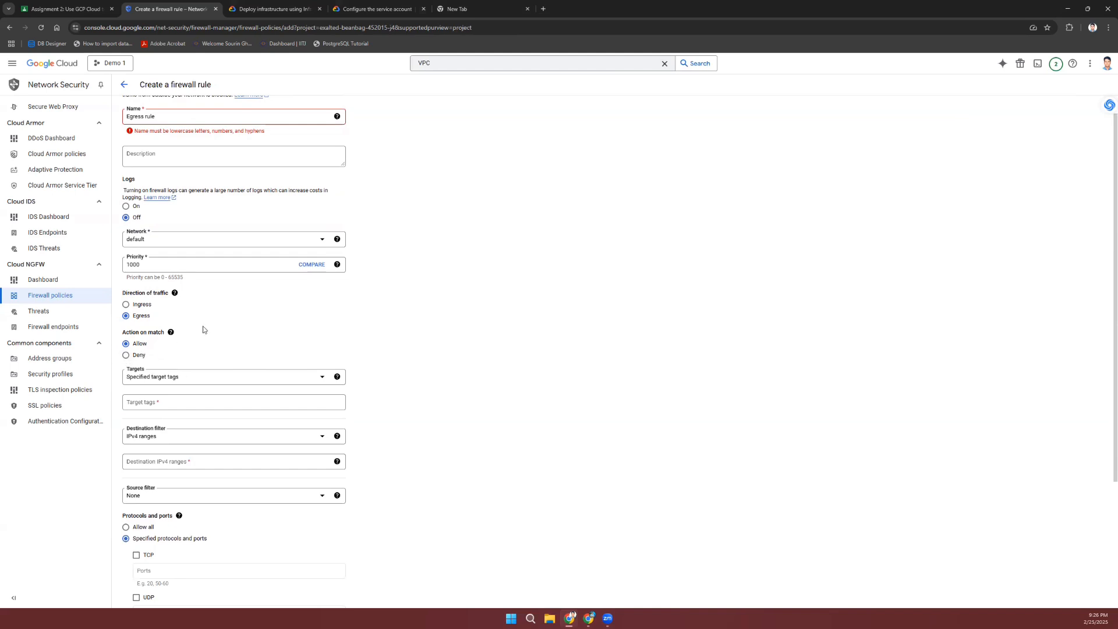
pyautogui.scroll(-2, 131, 359)
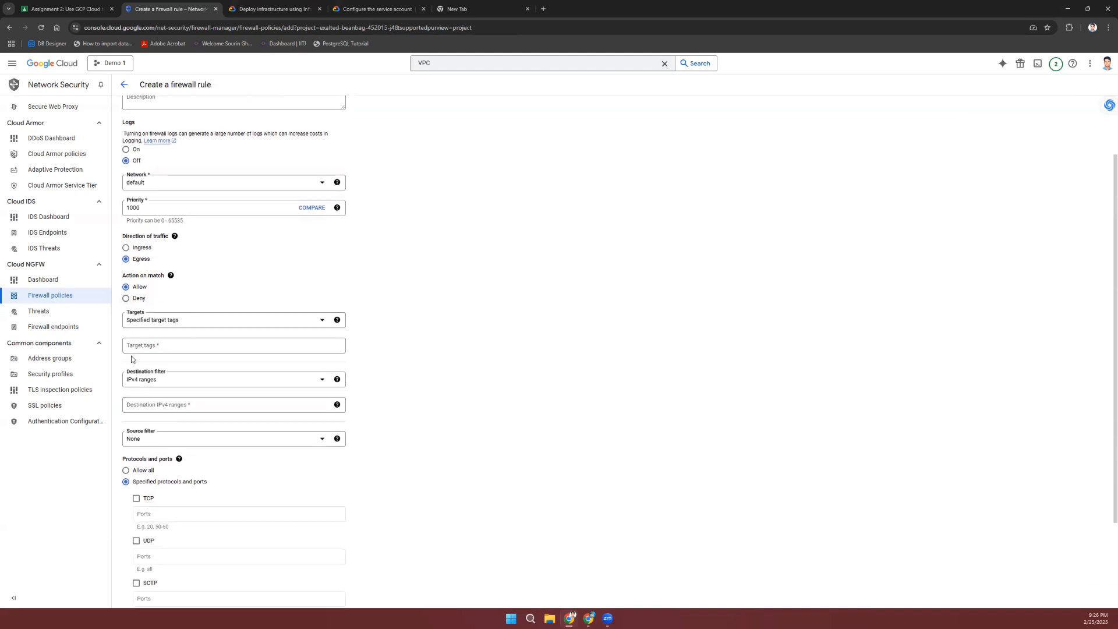
pyautogui.scroll(-1, 132, 359)
pyautogui.scroll(1, 132, 359)
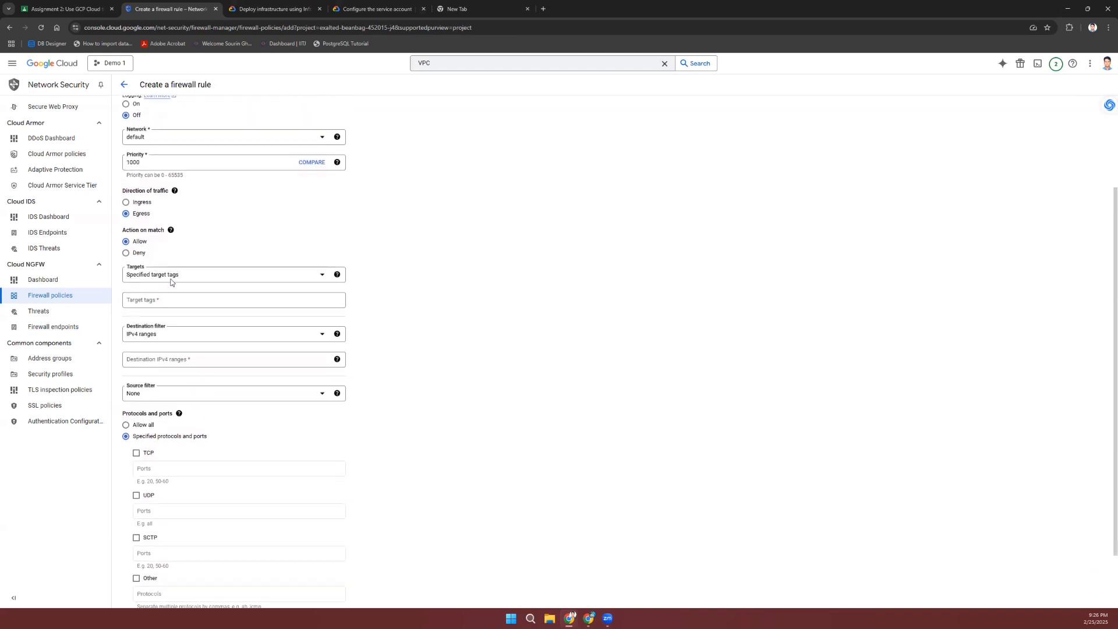
# Step: Target the rule at the Compute Engine default service account instead of target tags
pyautogui.click(200, 275)
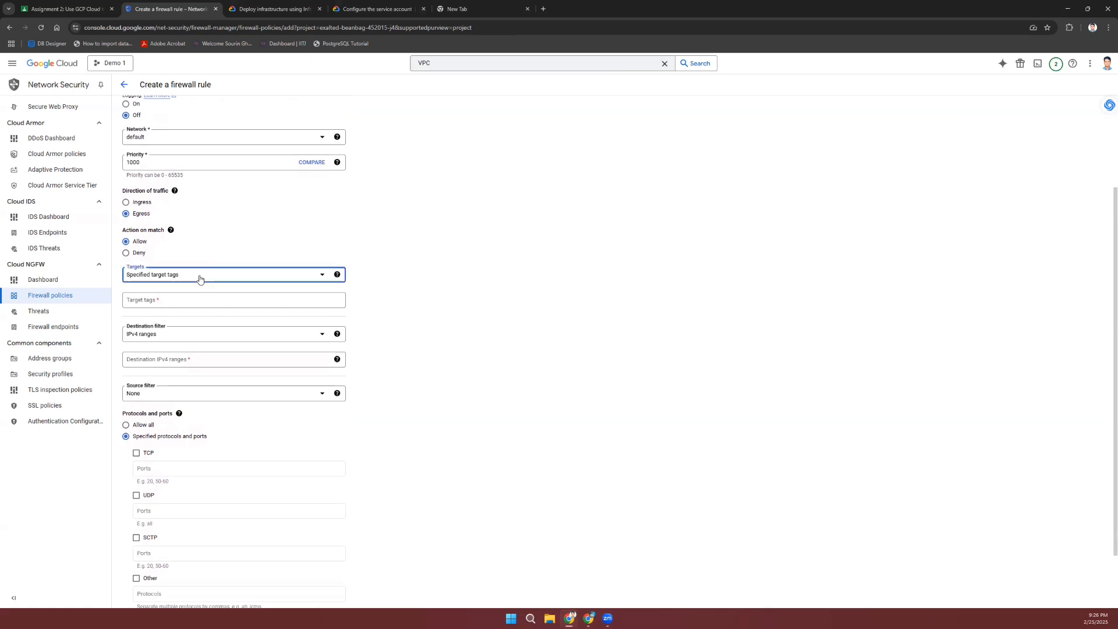
pyautogui.press('Return')
pyautogui.click(179, 300)
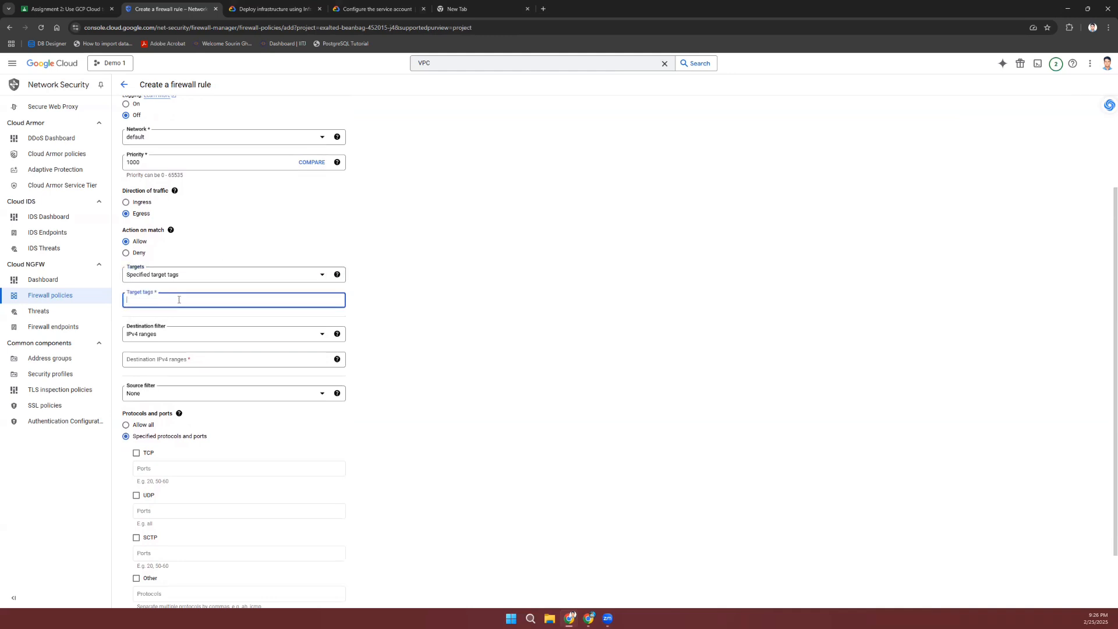
pyautogui.moveTo(337, 276)
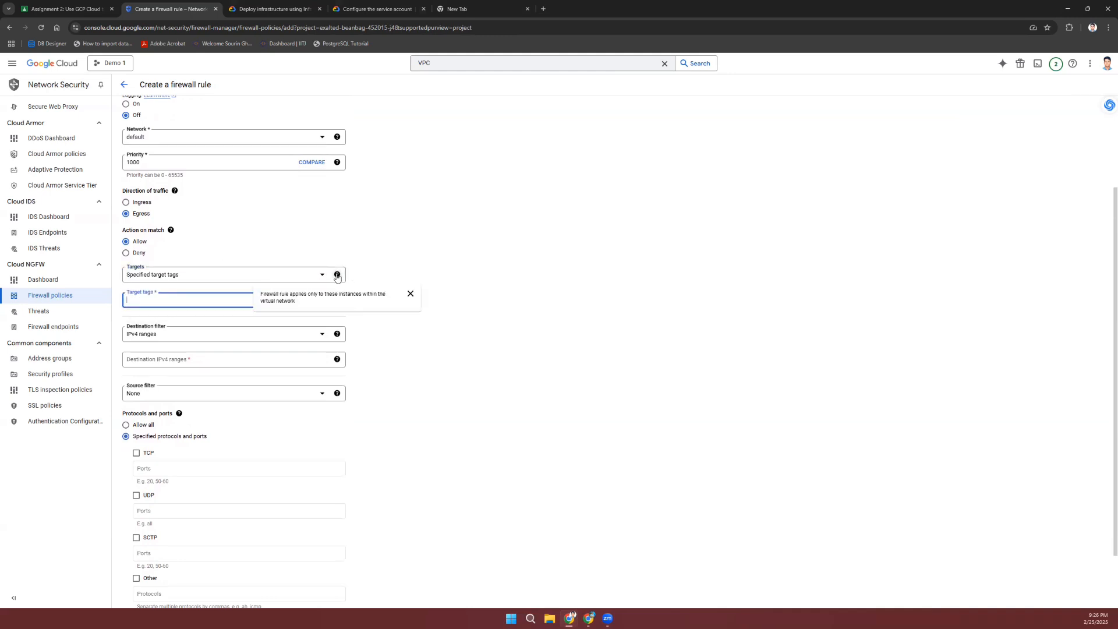
pyautogui.click(239, 274)
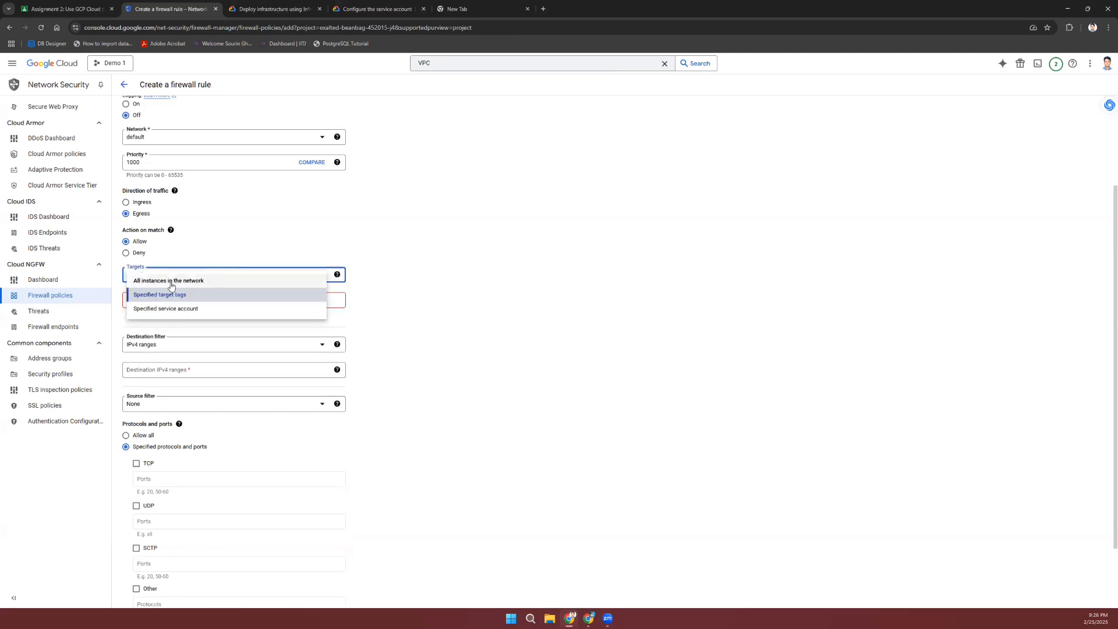
pyautogui.click(187, 314)
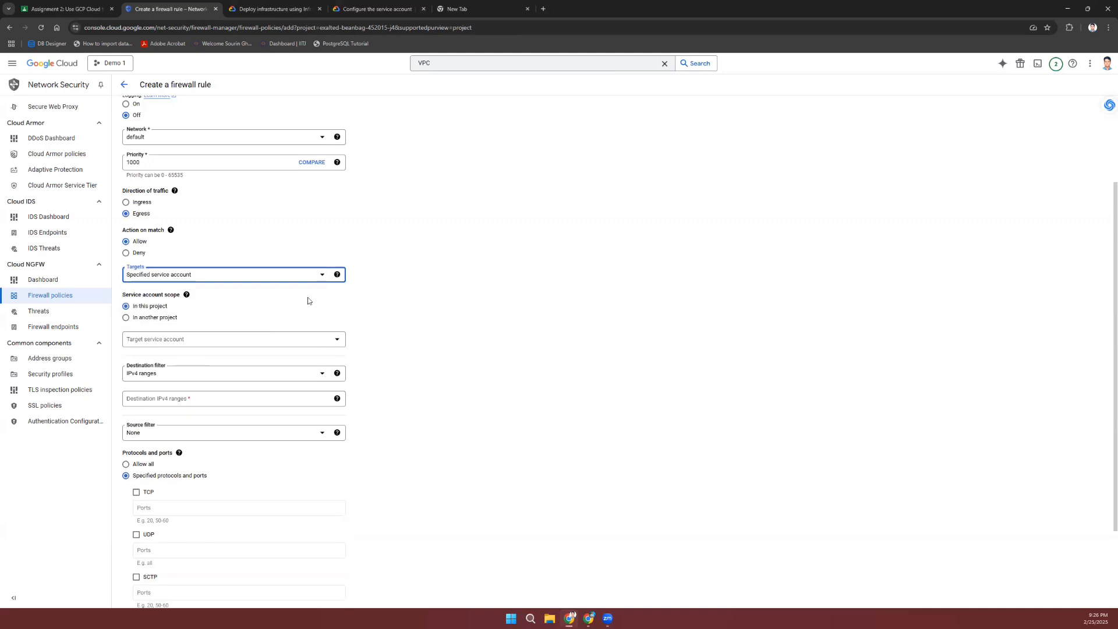
pyautogui.click(186, 339)
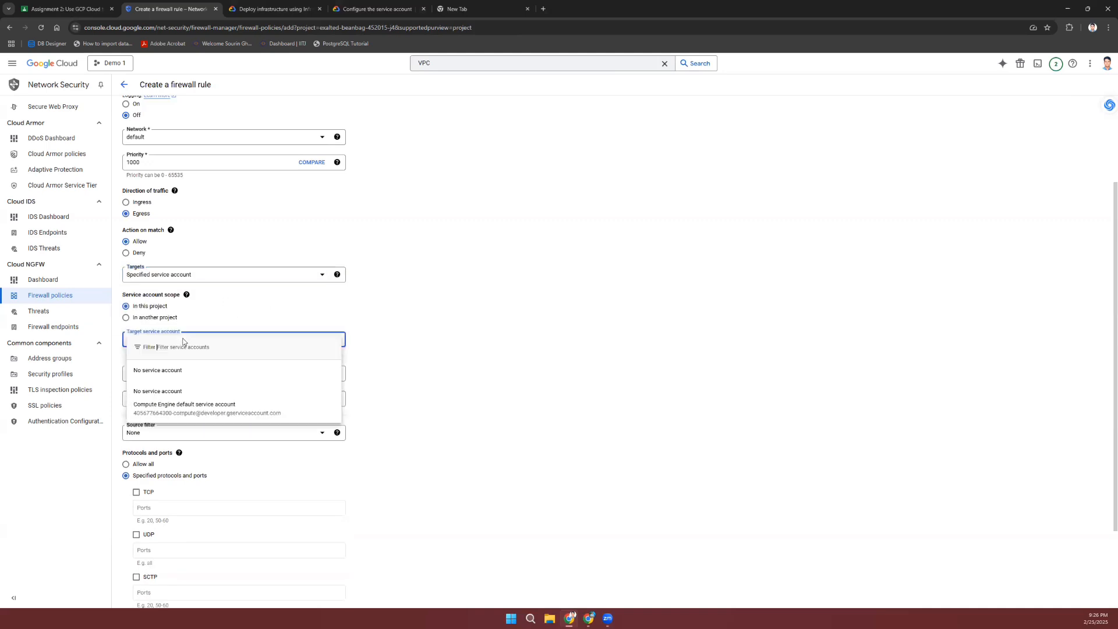
pyautogui.click(196, 403)
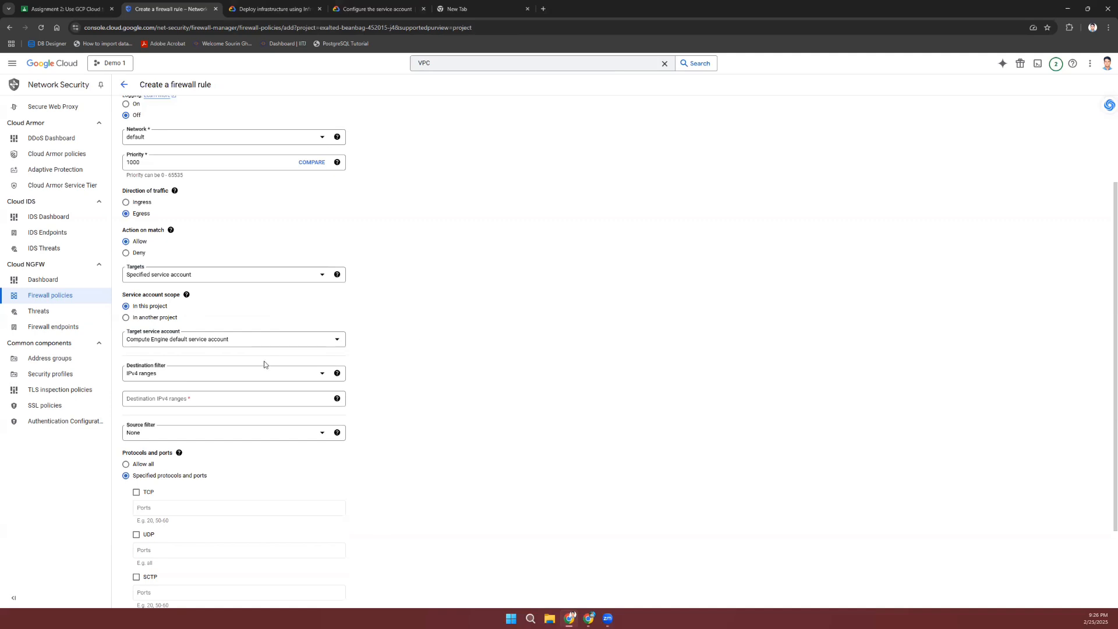
# Step: Enter 192.168.0.24 as the destination IPv4 range
pyautogui.click(220, 400)
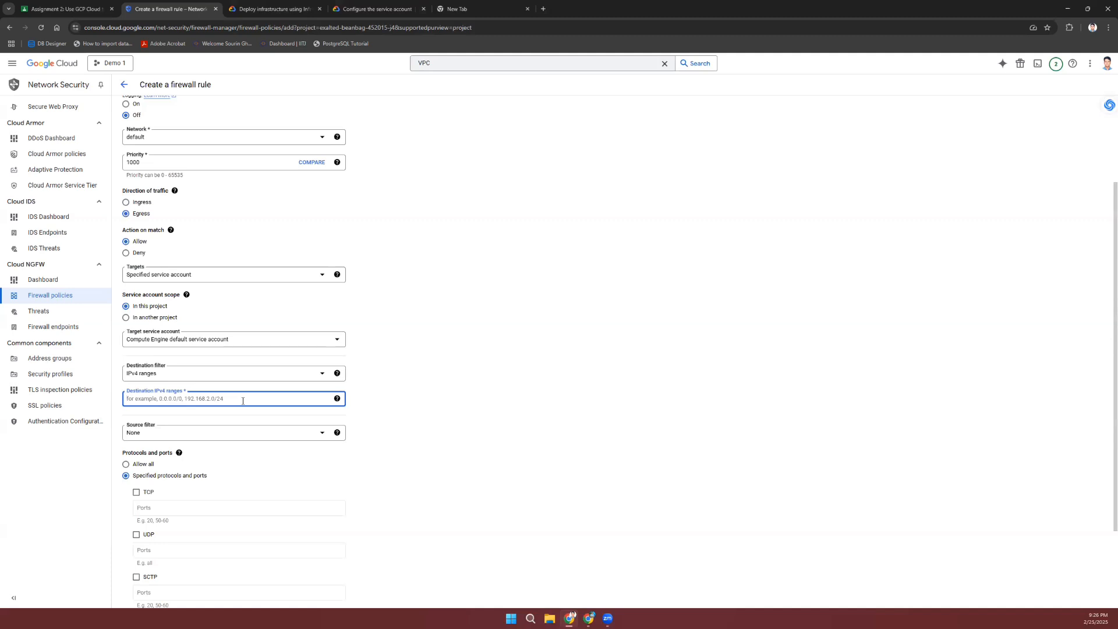
pyautogui.write('192.168.0.24')
pyautogui.click(461, 428)
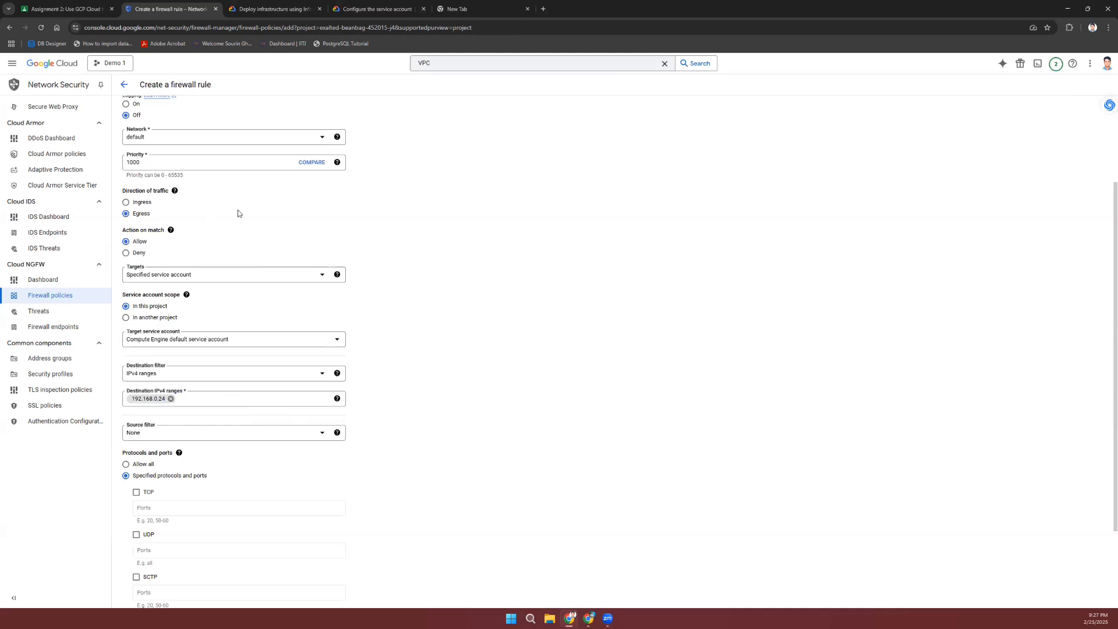
pyautogui.scroll(3, 242, 213)
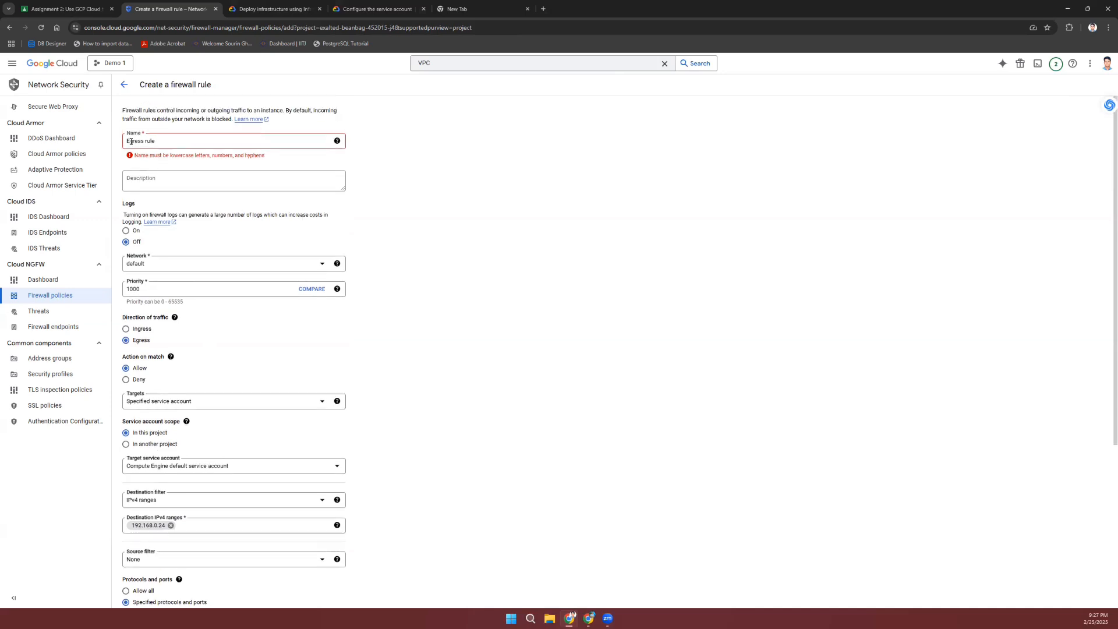
# Step: Fix the invalid rule name to 'egress-rule'
pyautogui.click(131, 142)
pyautogui.press('BackSpace')
pyautogui.write('e')
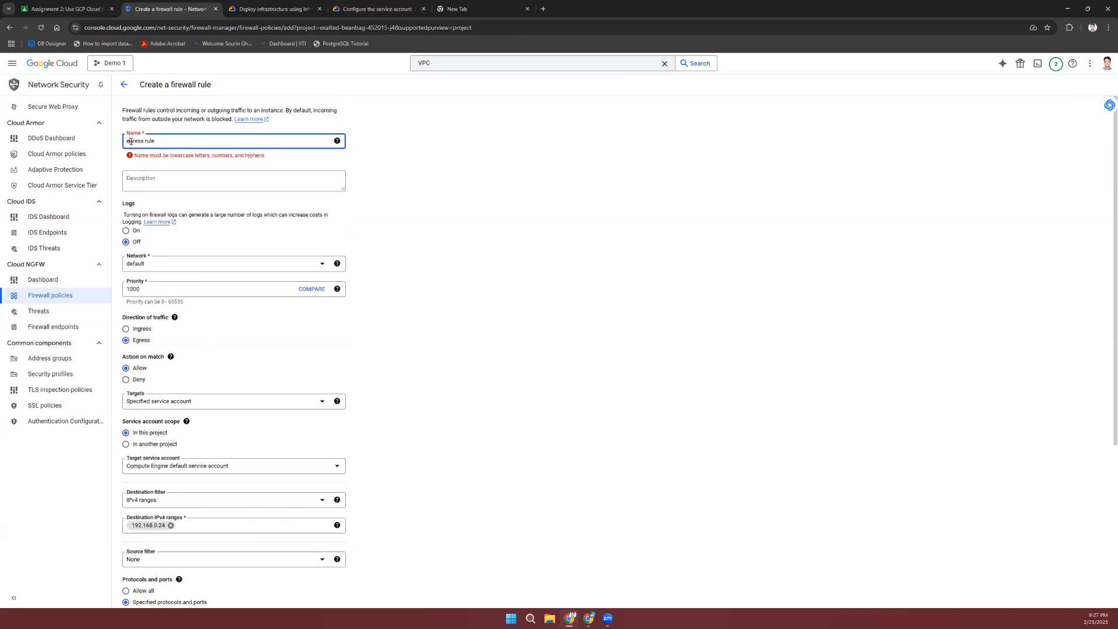
pyautogui.click(145, 140)
pyautogui.press('BackSpace')
pyautogui.write('-')
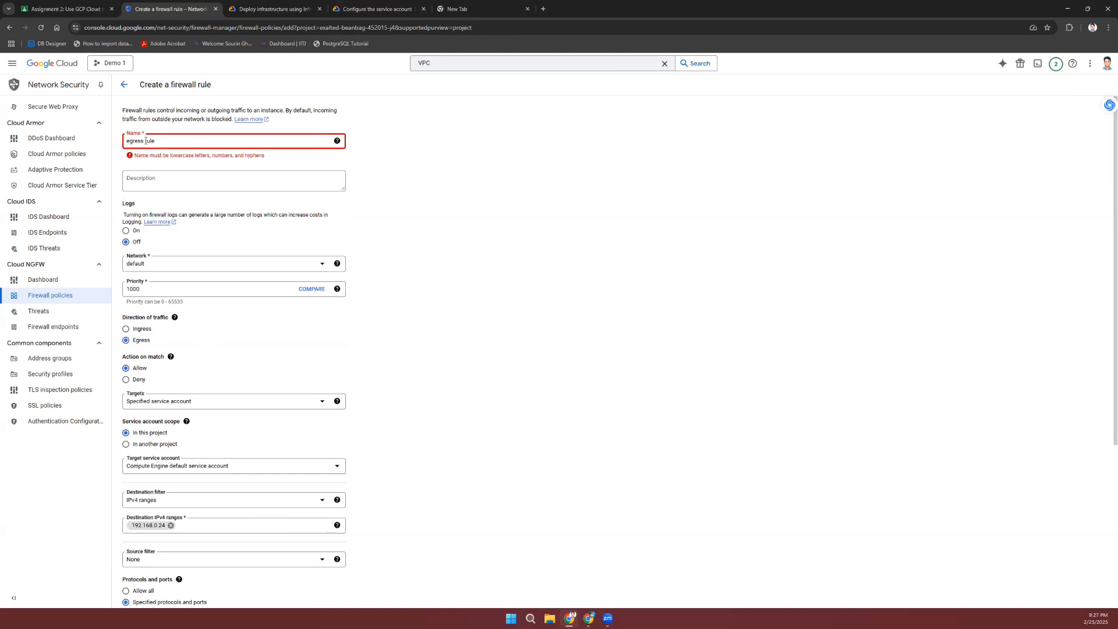
# Step: Allow TCP ports 80,443 and create the firewall rule
pyautogui.scroll(-4, 481, 377)
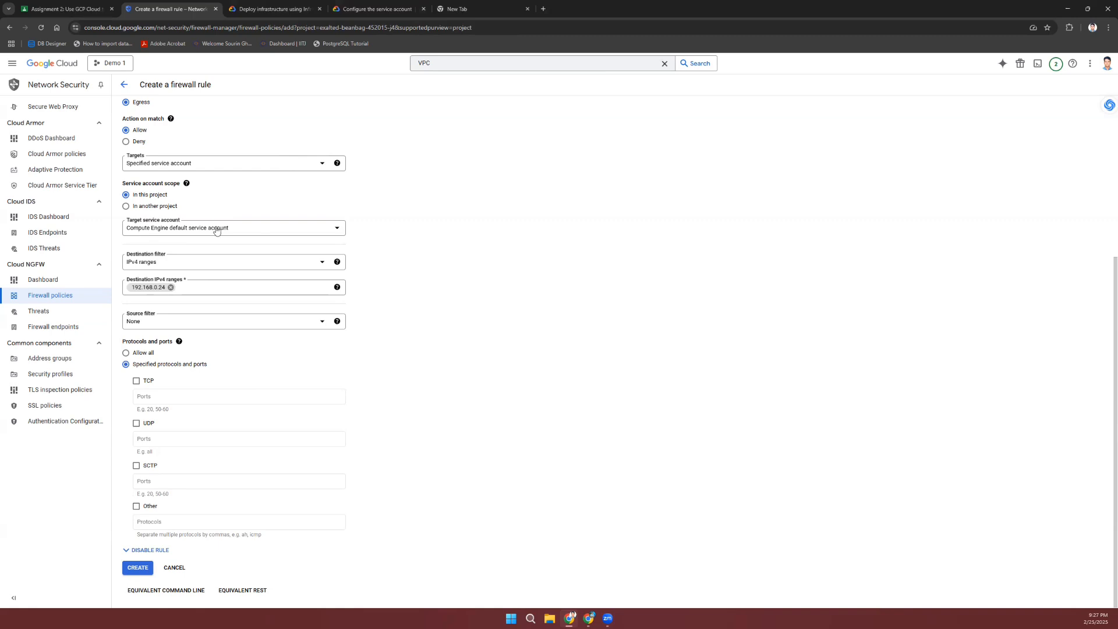
pyautogui.click(135, 381)
pyautogui.click(179, 394)
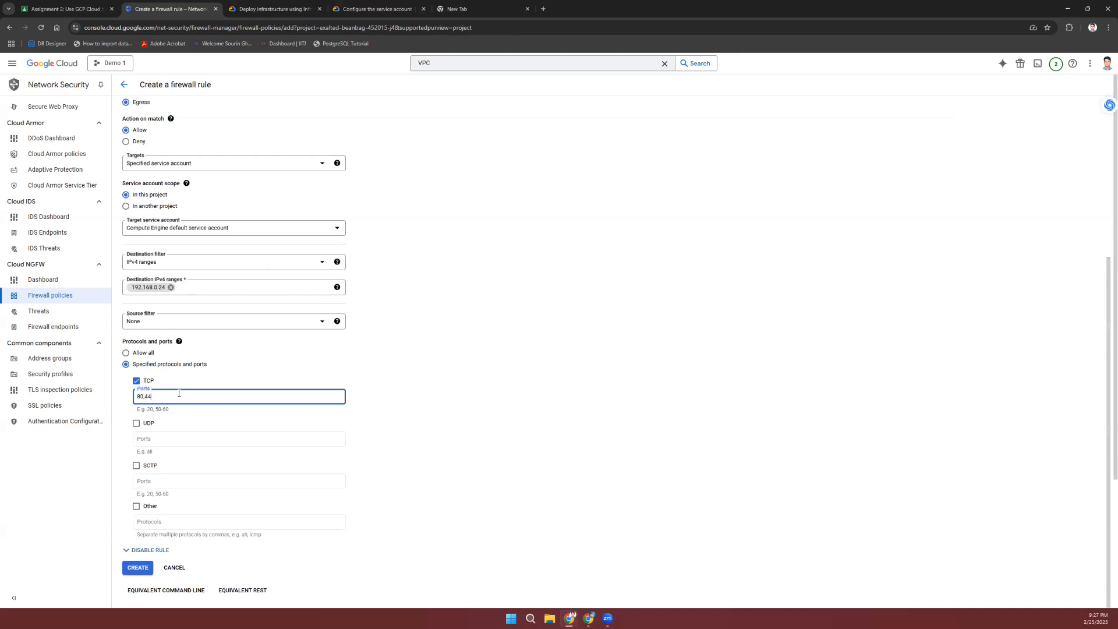
pyautogui.click(431, 445)
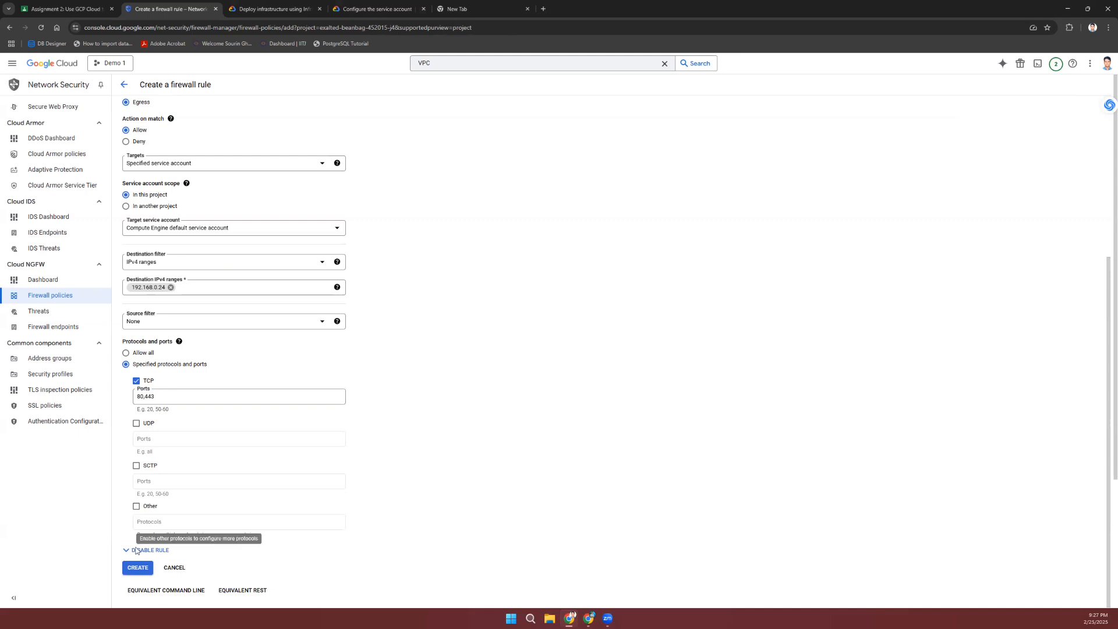
pyautogui.click(139, 569)
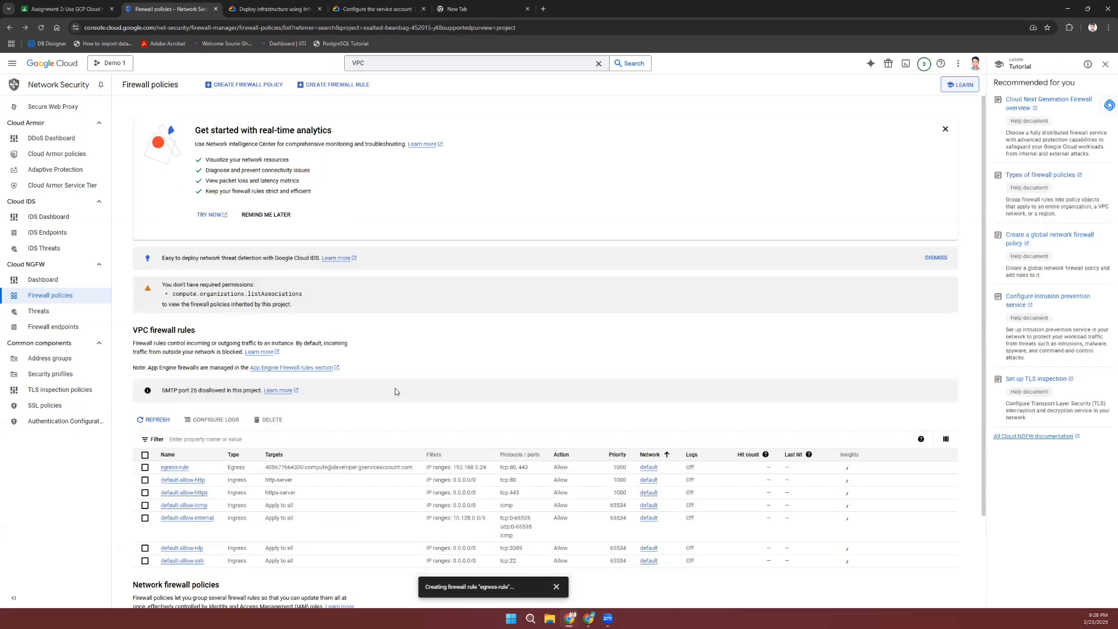
# Step: Scroll the VPC firewall rules table to confirm egress-rule is listed
pyautogui.scroll(-1, 395, 389)
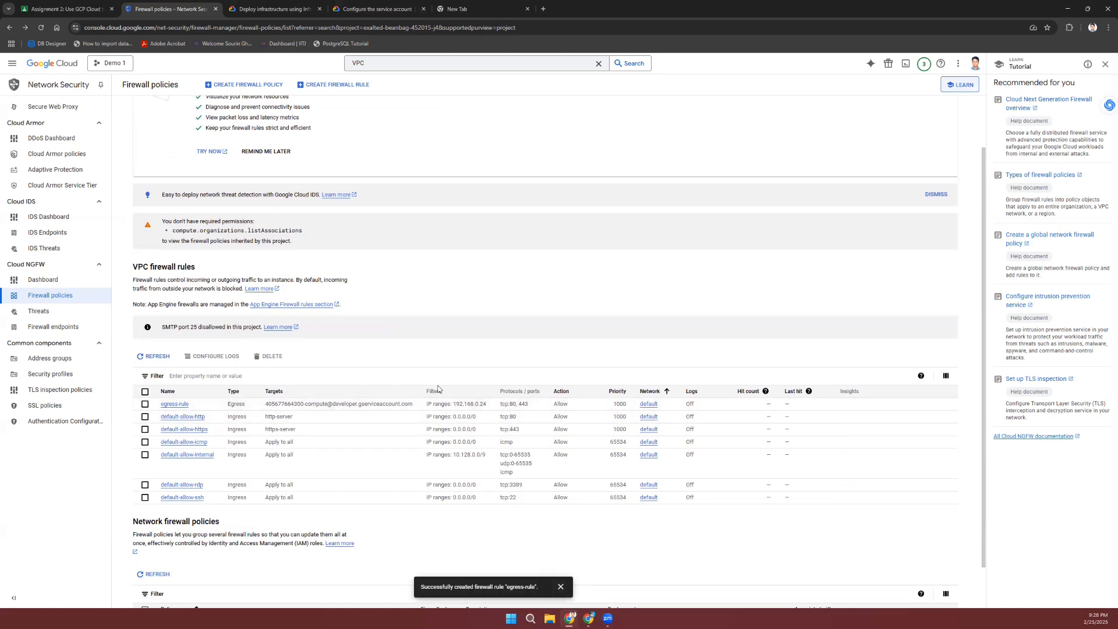
pyautogui.scroll(-1, 528, 315)
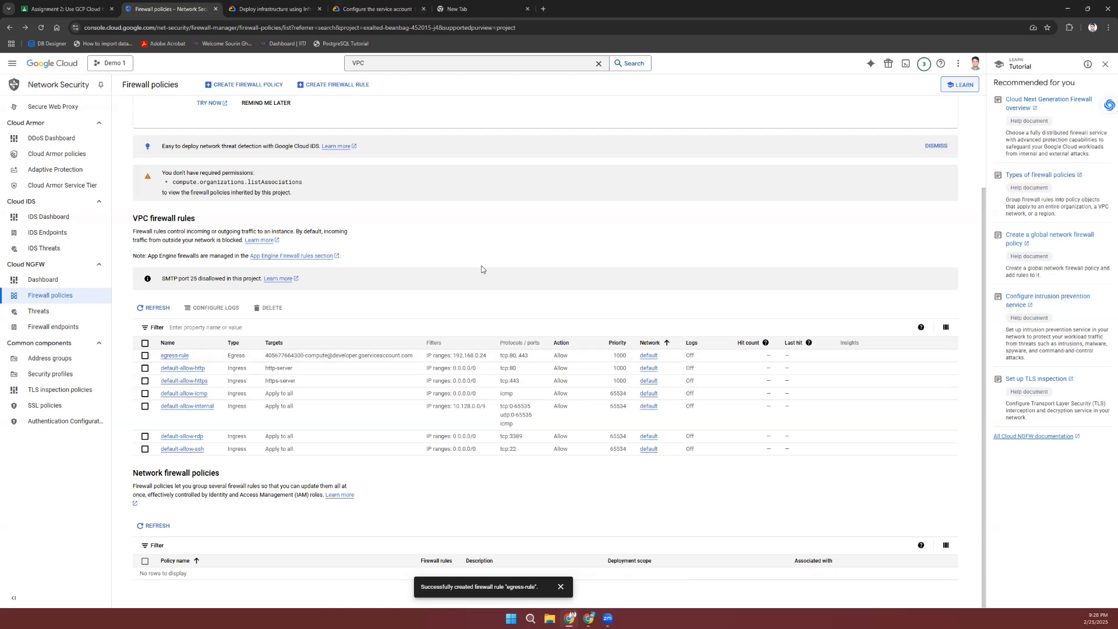
pyautogui.scroll(2, 210, 192)
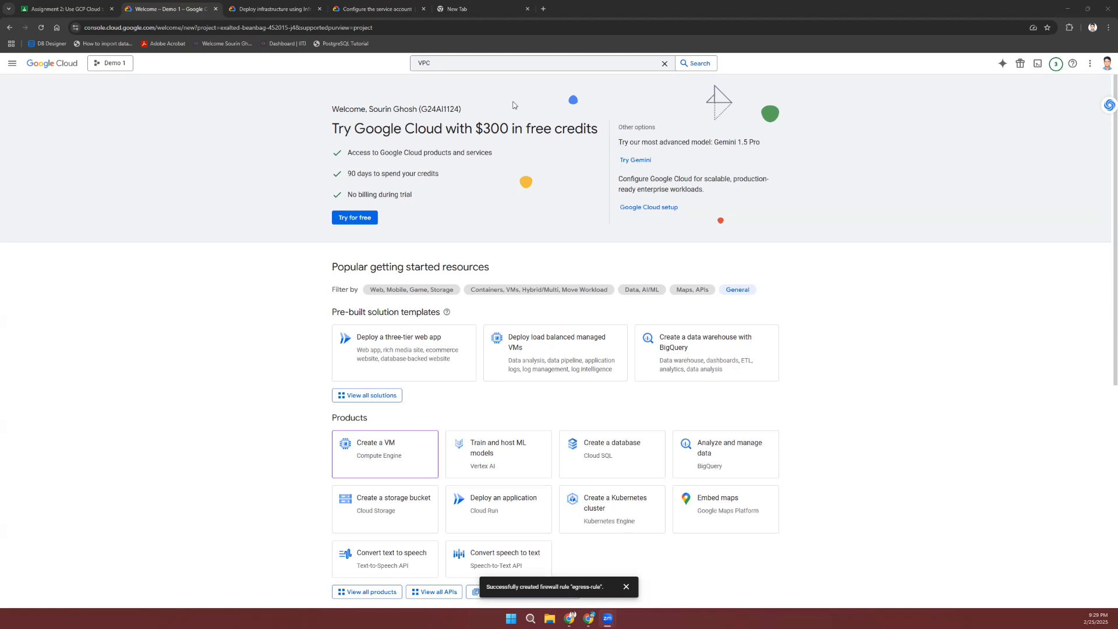
# Step: Search for 'compute', open Compute Engine, and go to its empty Instance groups page
pyautogui.click(497, 63)
pyautogui.write('comput')
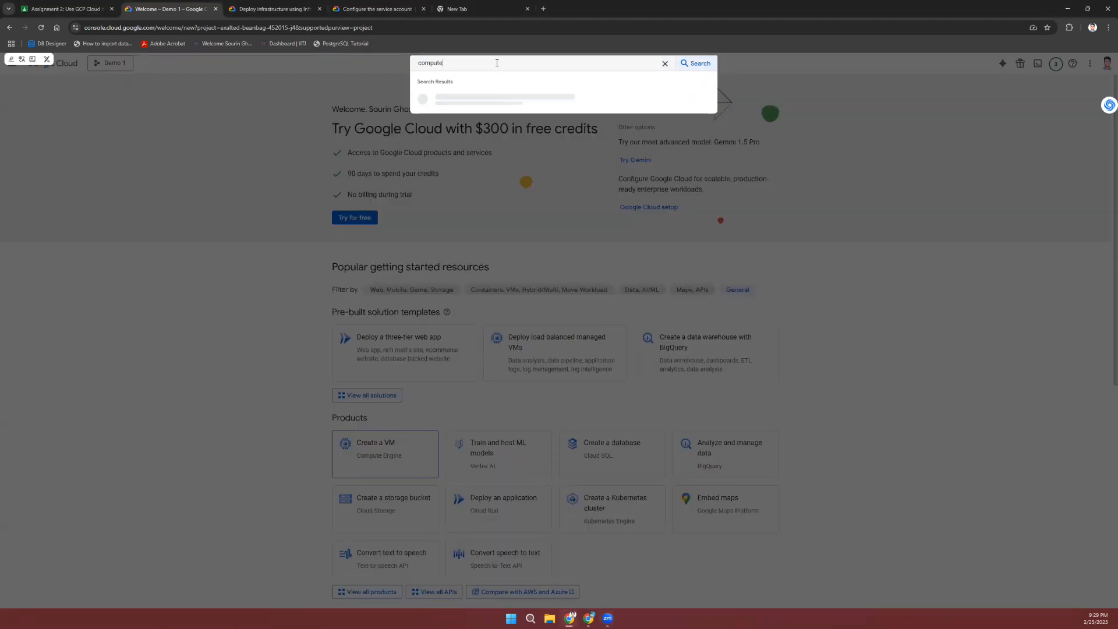
pyautogui.write('e')
pyautogui.click(459, 122)
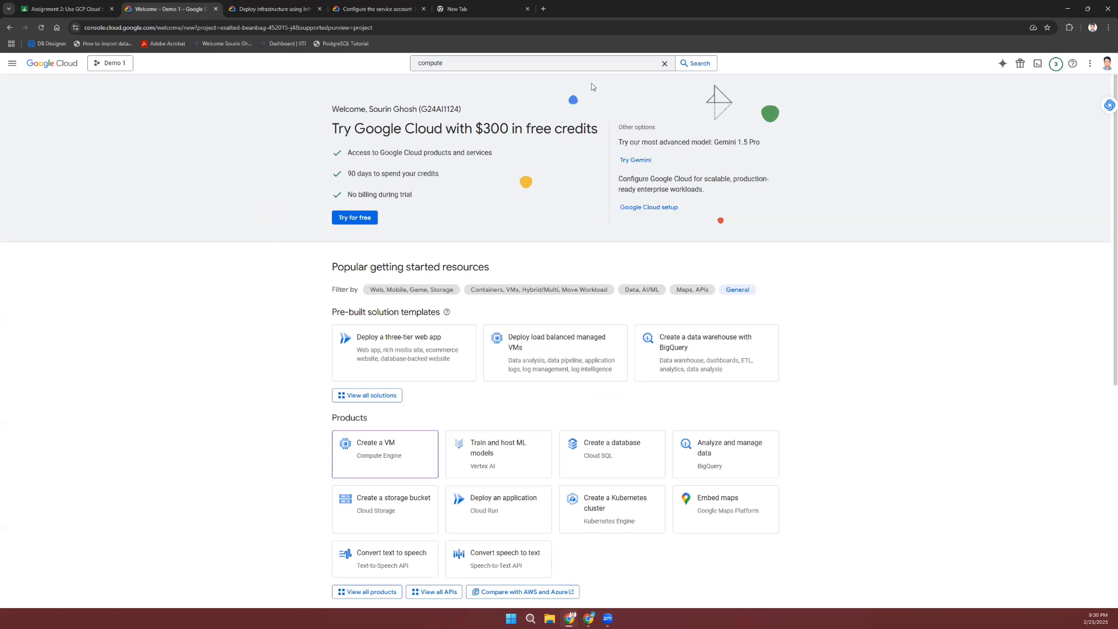
pyautogui.click(457, 64)
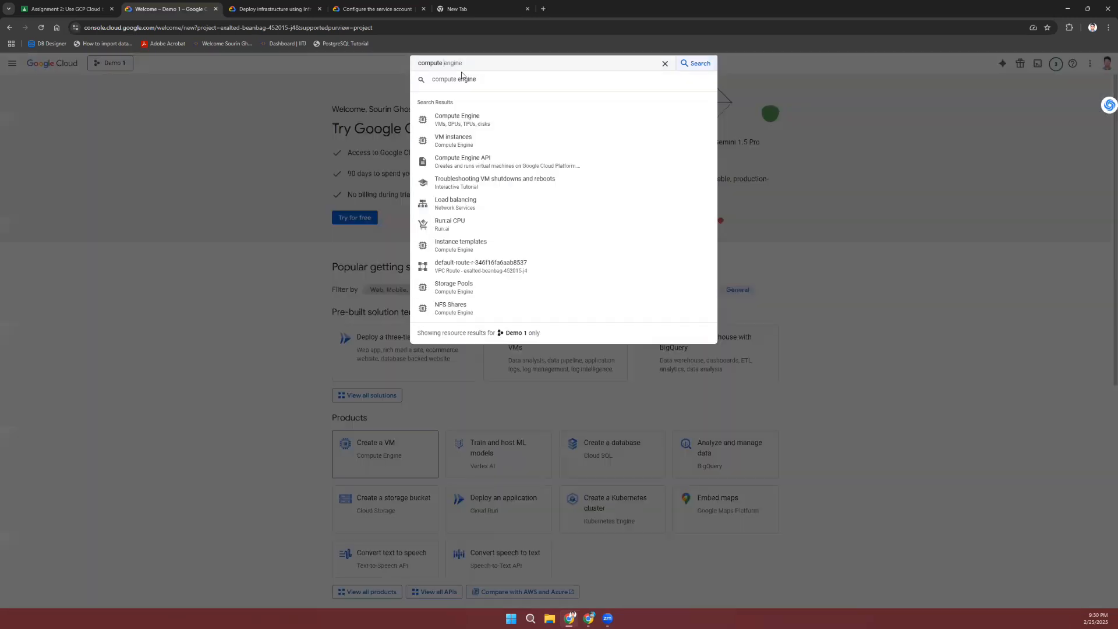
pyautogui.click(486, 123)
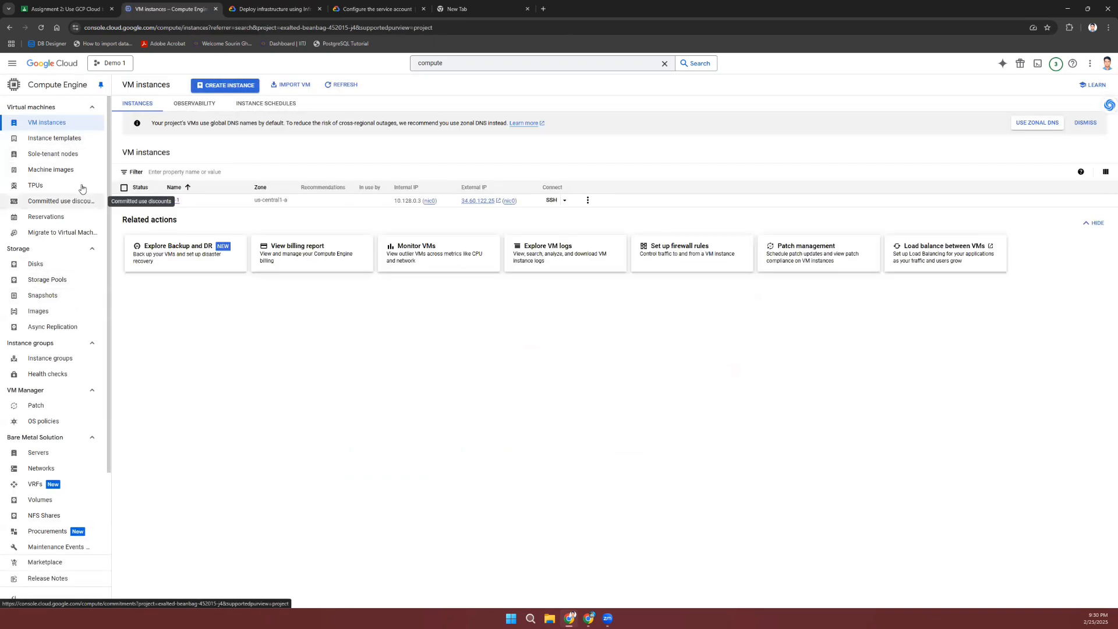
pyautogui.click(51, 362)
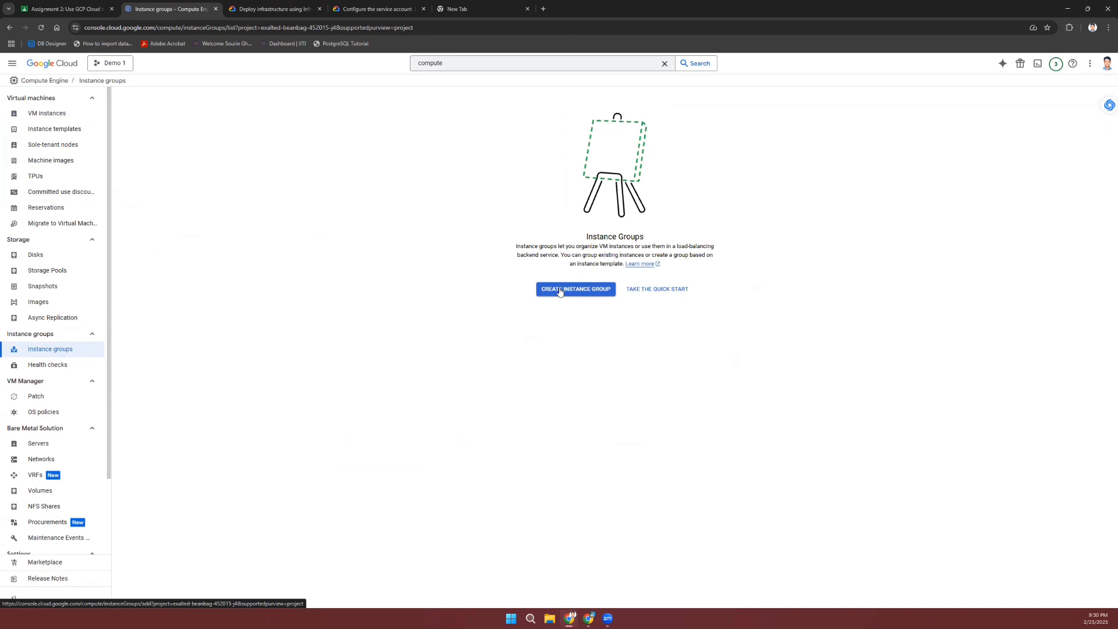
# Step: Start the new group instance-group-1 and list its instance templates, of which none exist
pyautogui.click(560, 290)
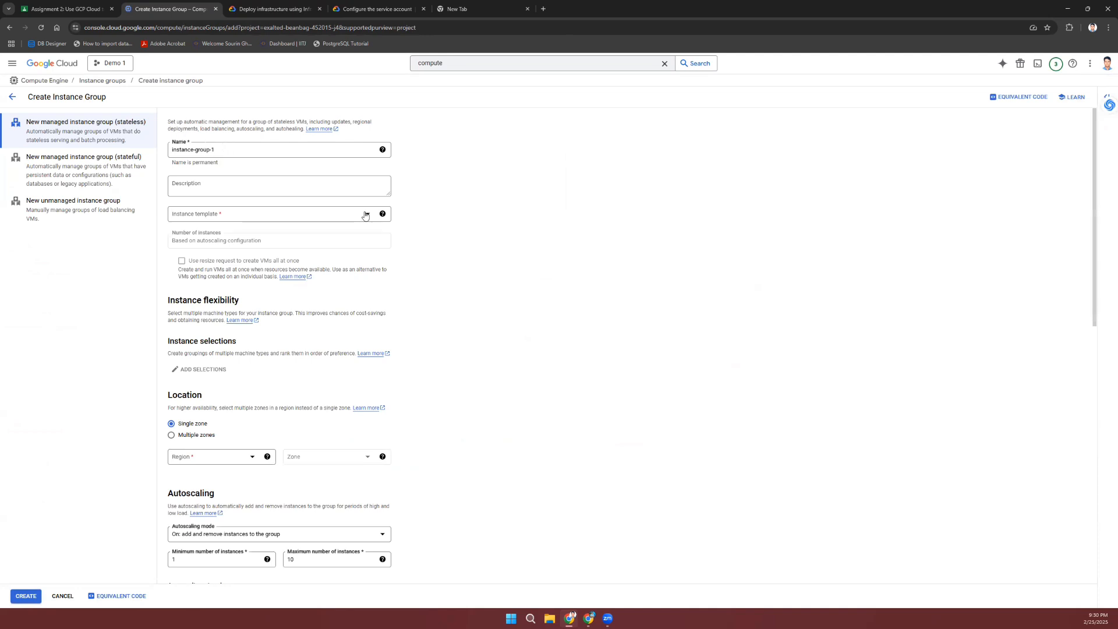
pyautogui.moveTo(381, 216)
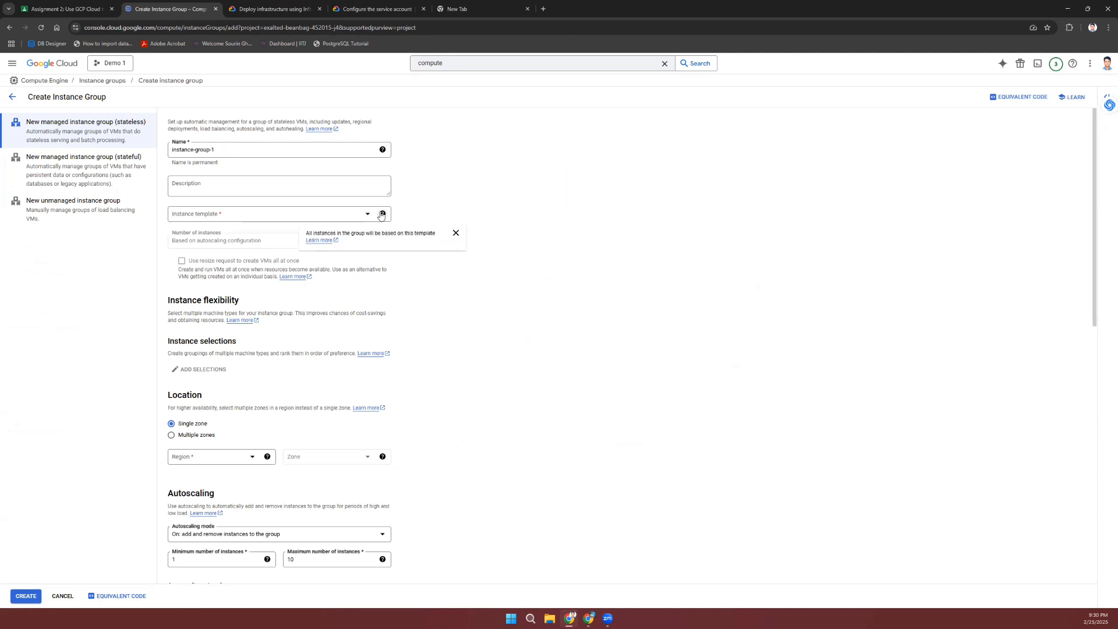
pyautogui.click(319, 214)
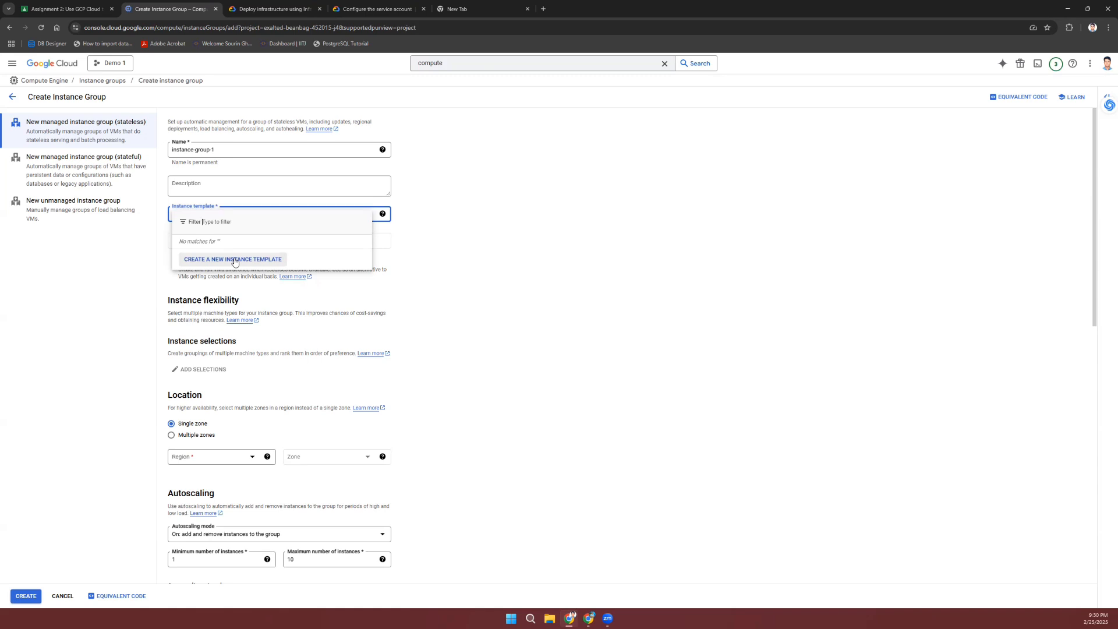
# Step: Save a default e2-medium Debian 12 instance template and assign it to instance-group-1
pyautogui.click(235, 260)
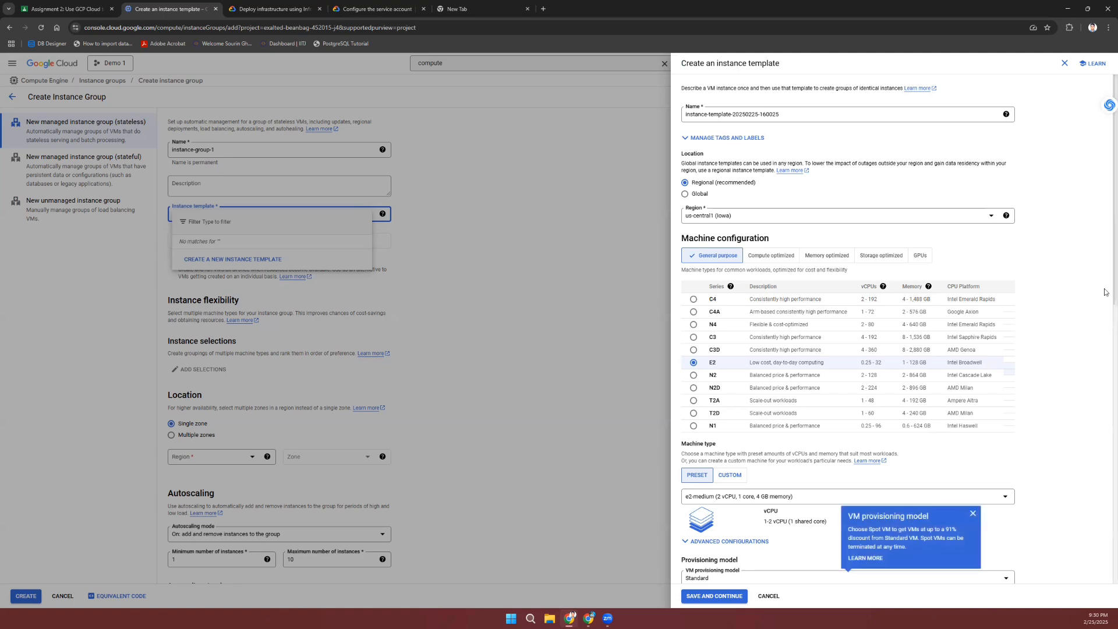
pyautogui.click(972, 517)
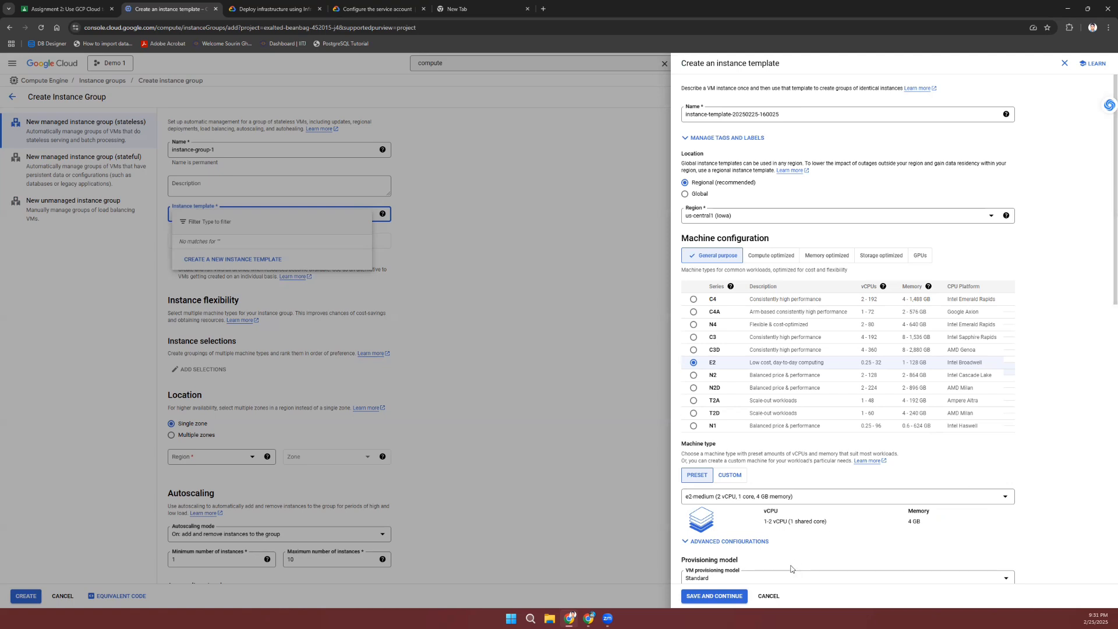
pyautogui.click(715, 597)
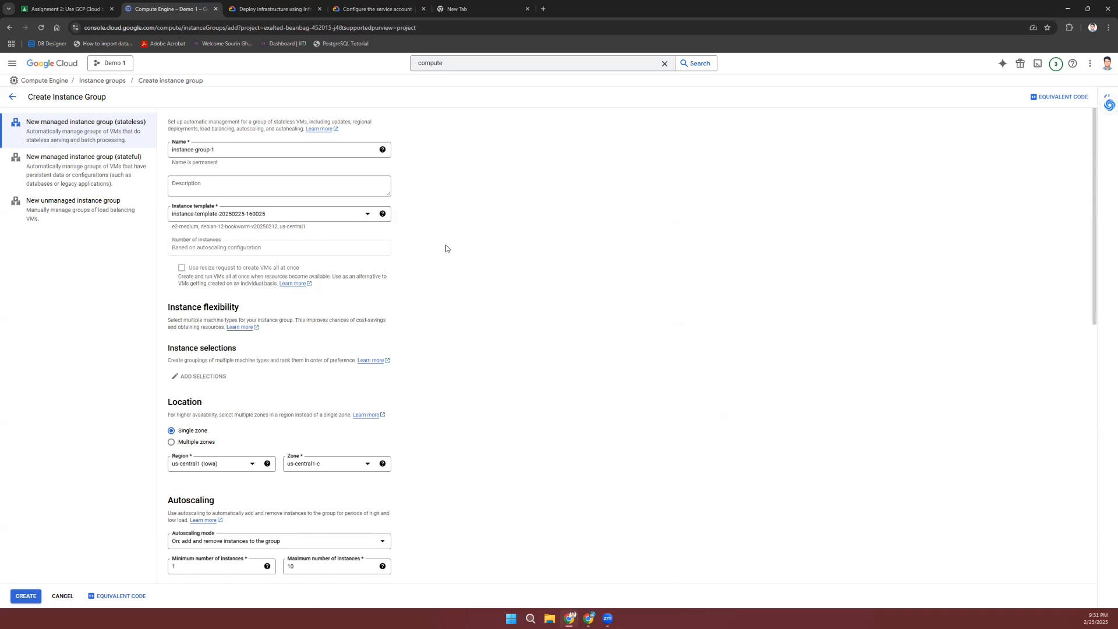
pyautogui.scroll(-3, 285, 347)
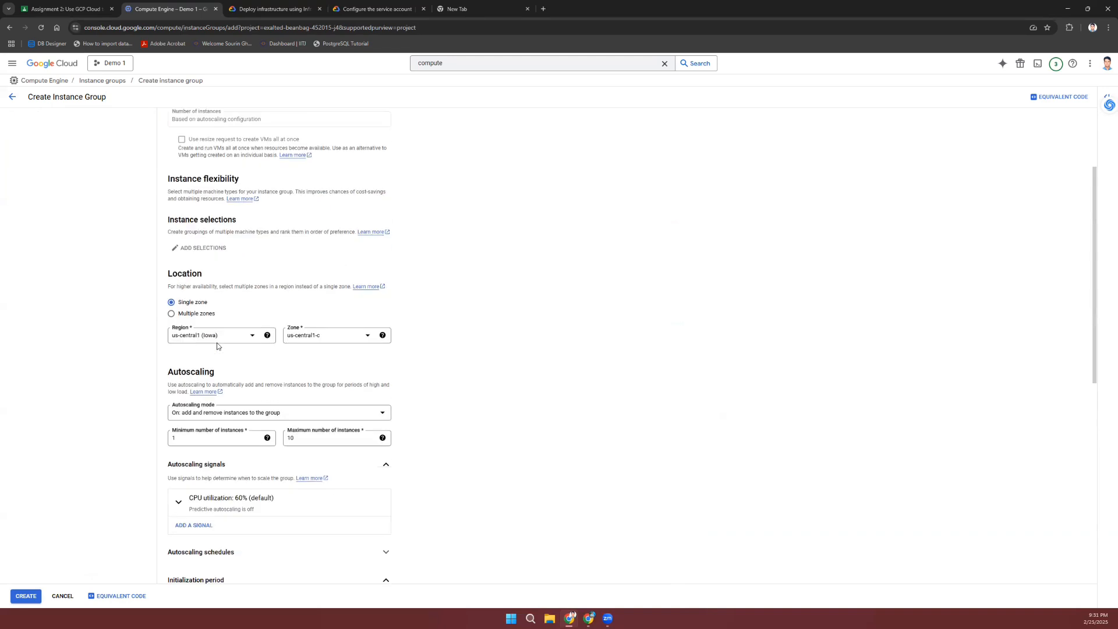
pyautogui.scroll(-2, 217, 345)
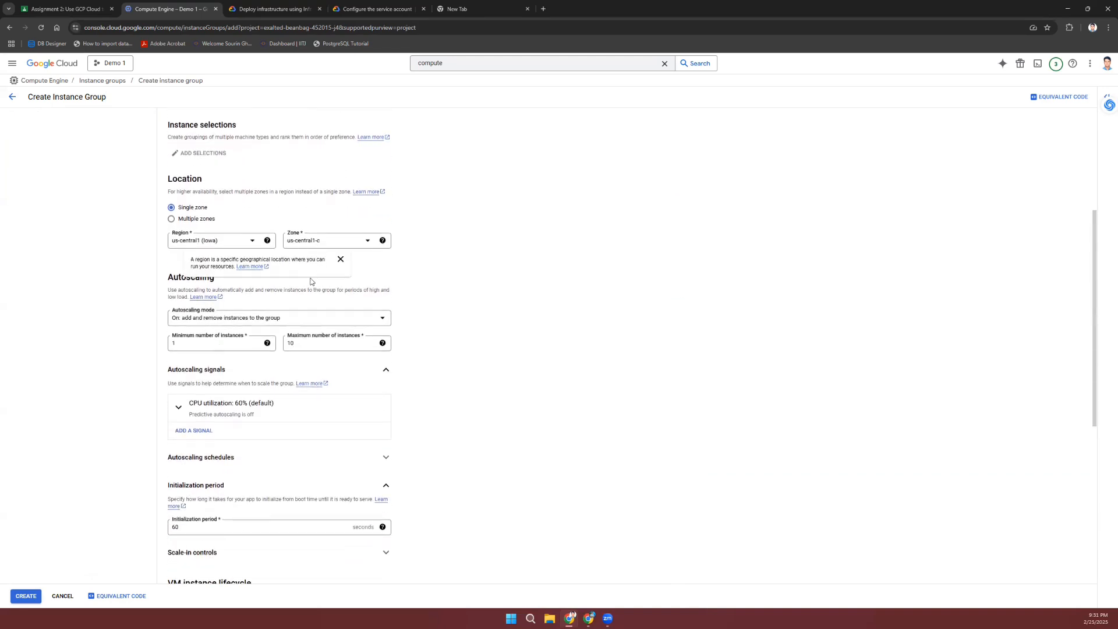
pyautogui.scroll(-2, 296, 287)
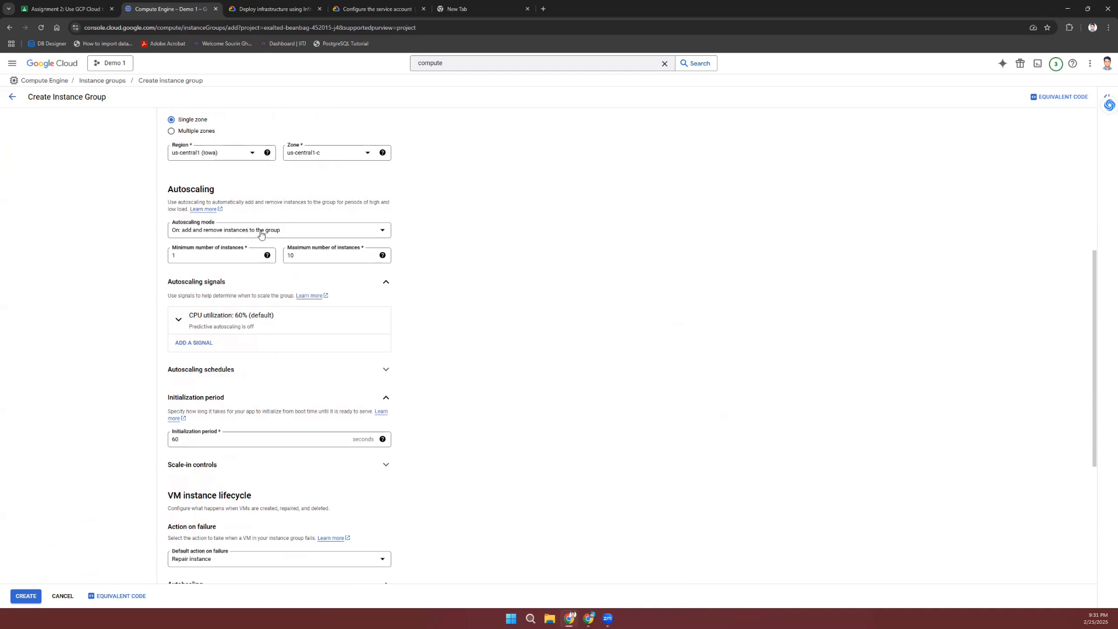
pyautogui.click(292, 233)
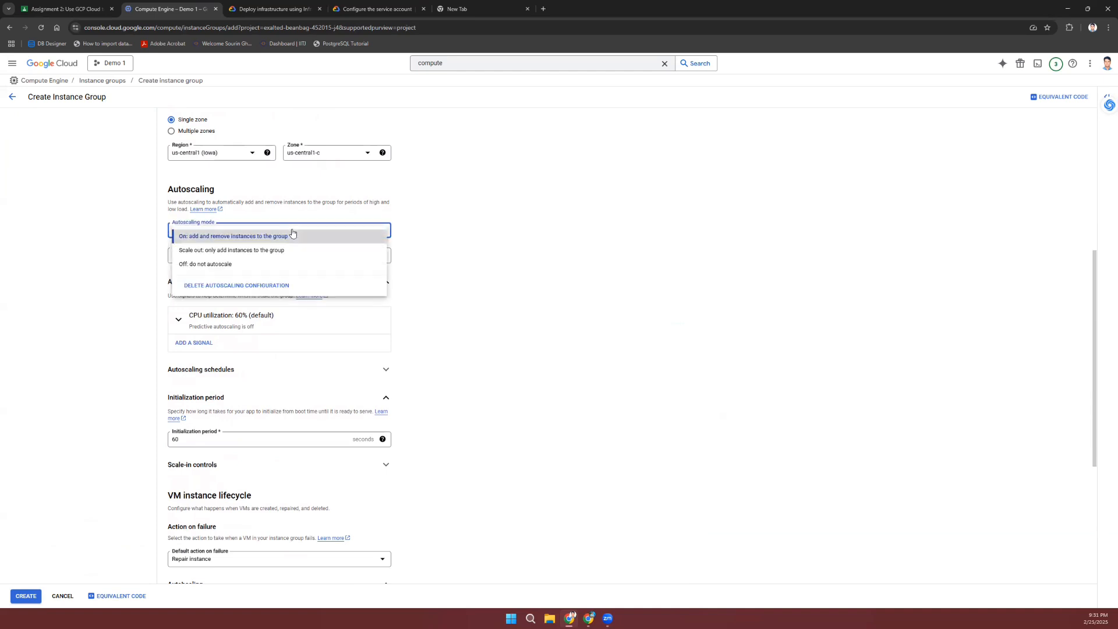
pyautogui.click(493, 270)
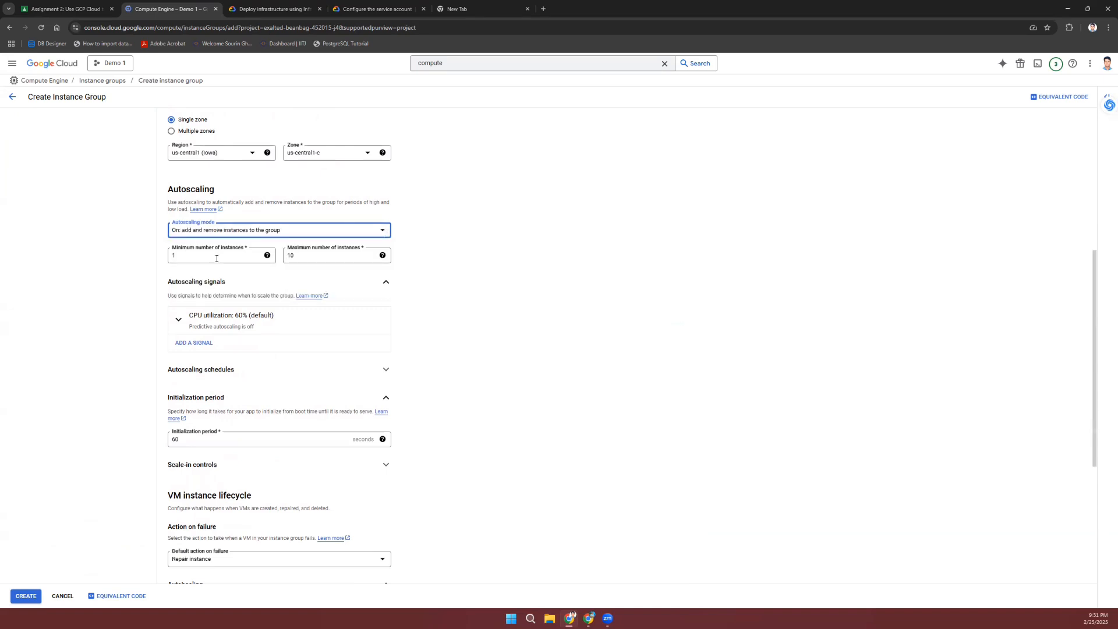
pyautogui.click(267, 257)
pyautogui.click(435, 265)
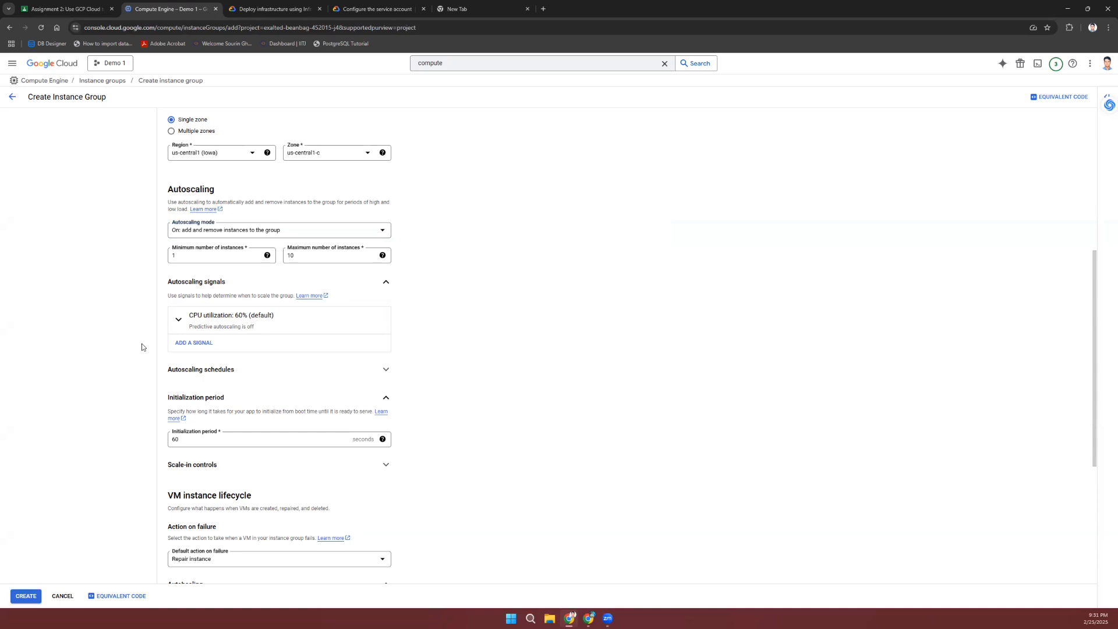
pyautogui.scroll(-1, 142, 347)
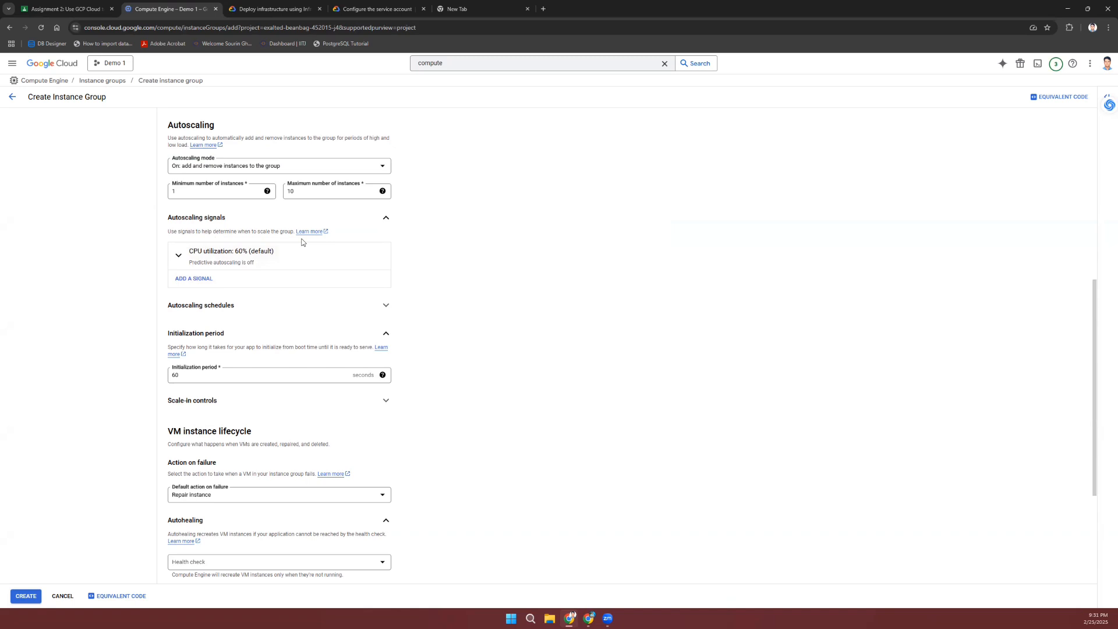
# Step: Expand the autoscaling signal and keep CPU utilization with its 60% target
pyautogui.click(223, 260)
pyautogui.click(254, 284)
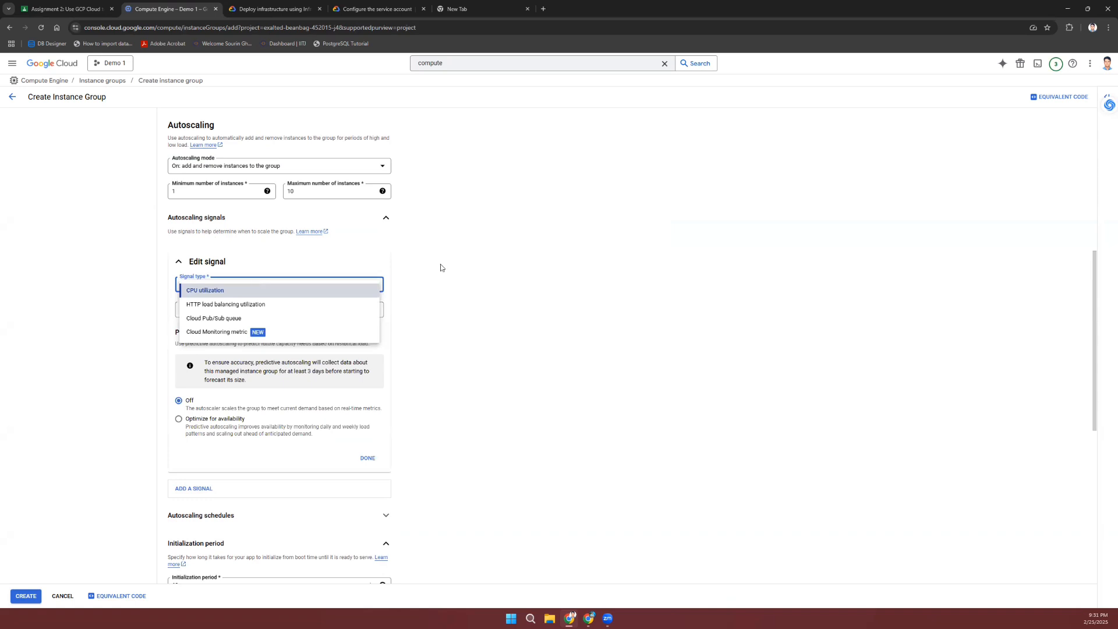
pyautogui.click(235, 290)
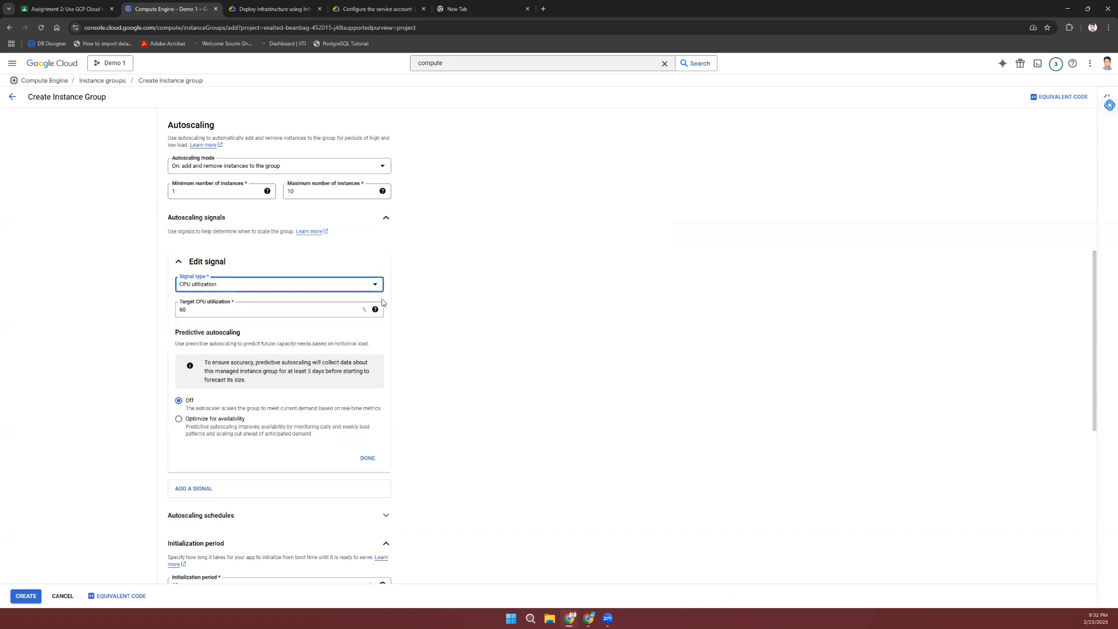
pyautogui.moveTo(375, 309)
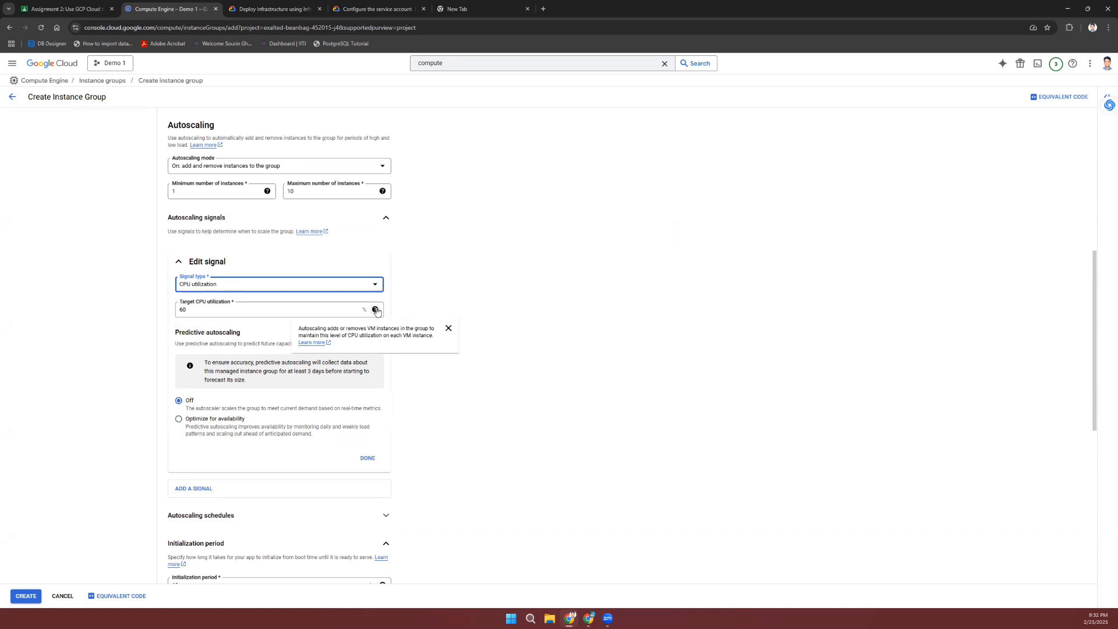
pyautogui.click(416, 286)
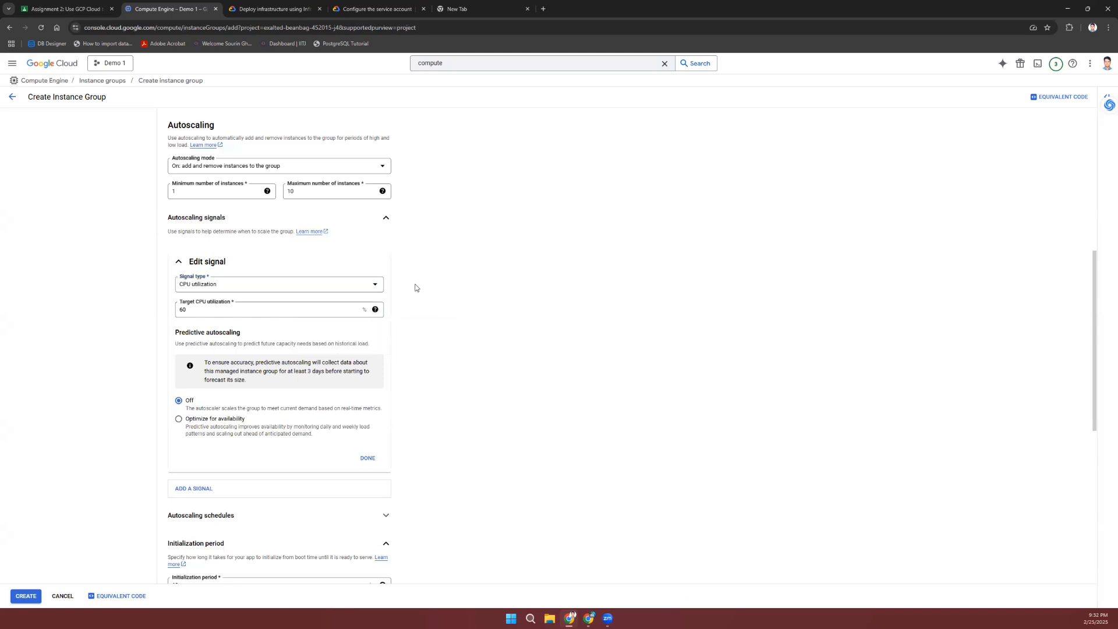
# Step: Try HTTP load balancing utilization as the signal type and view its target field
pyautogui.click(310, 288)
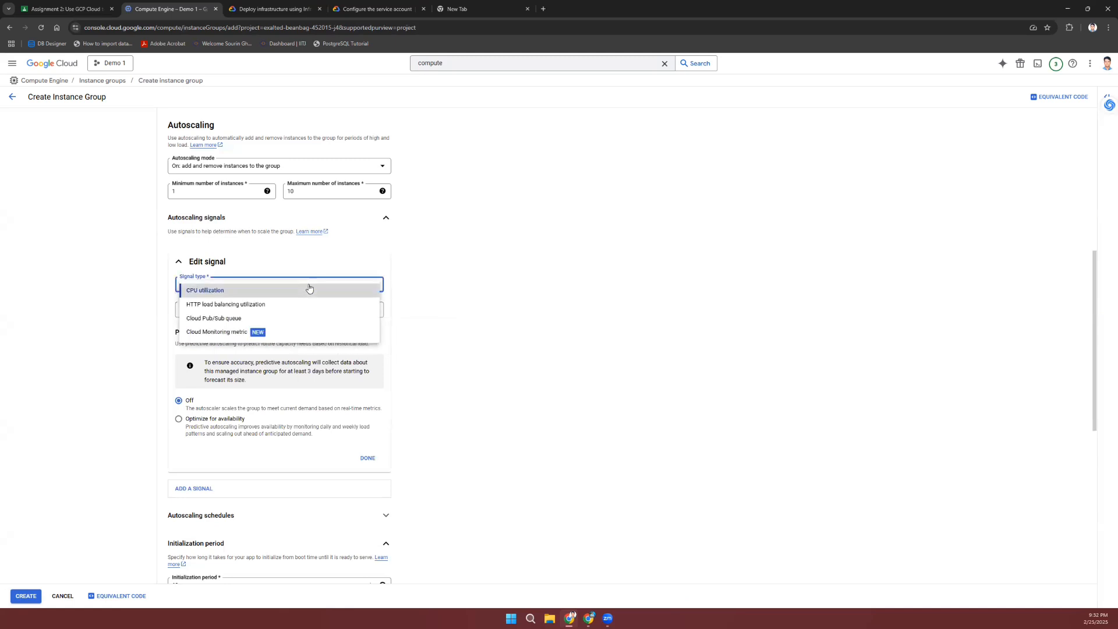
pyautogui.click(230, 309)
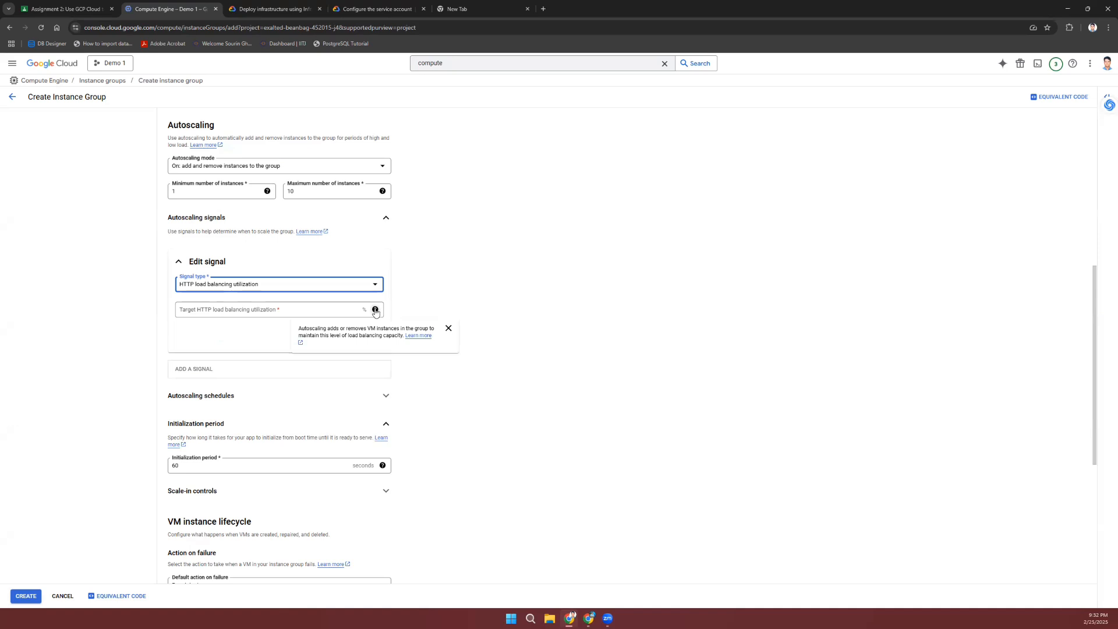
pyautogui.click(295, 310)
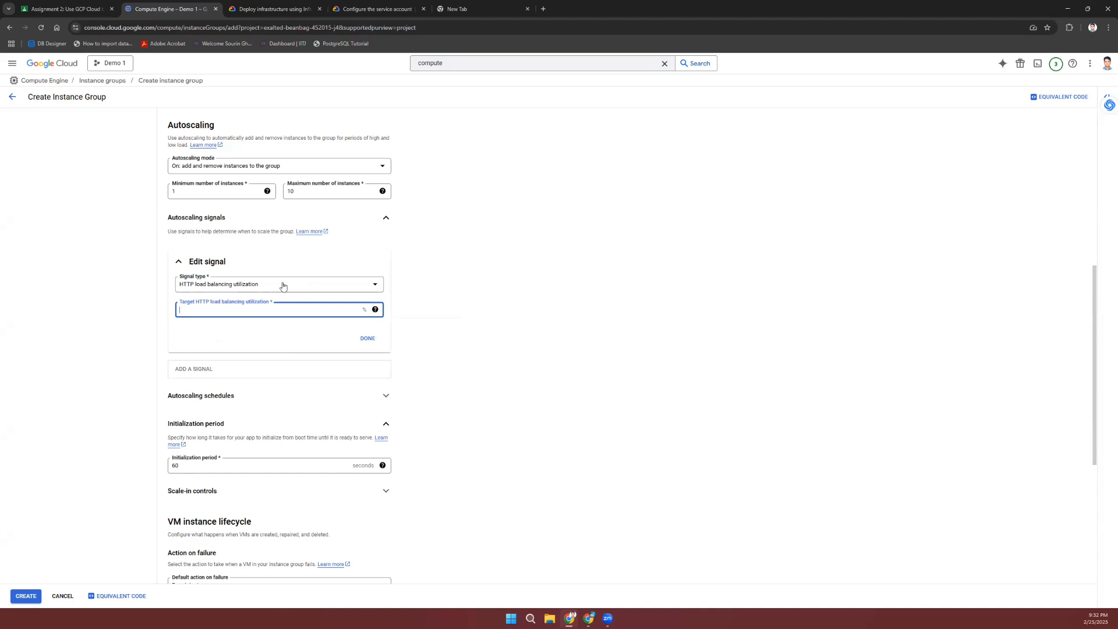
# Step: Try Cloud Pub/Sub queue as the signal, finding no topics and reviewing messages per VM
pyautogui.click(283, 285)
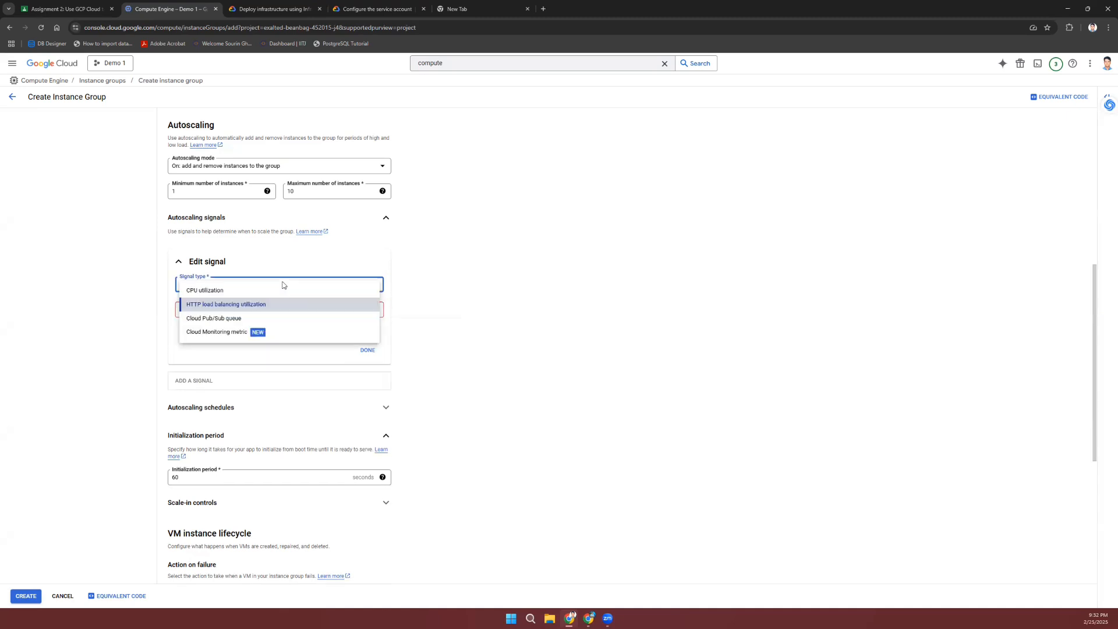
pyautogui.click(238, 319)
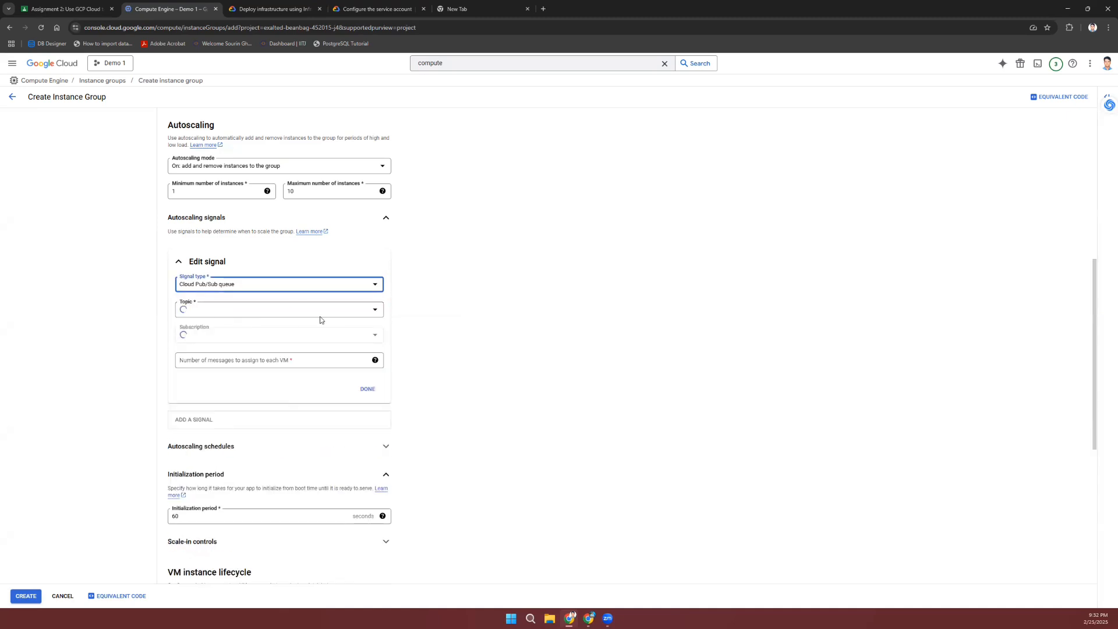
pyautogui.click(348, 312)
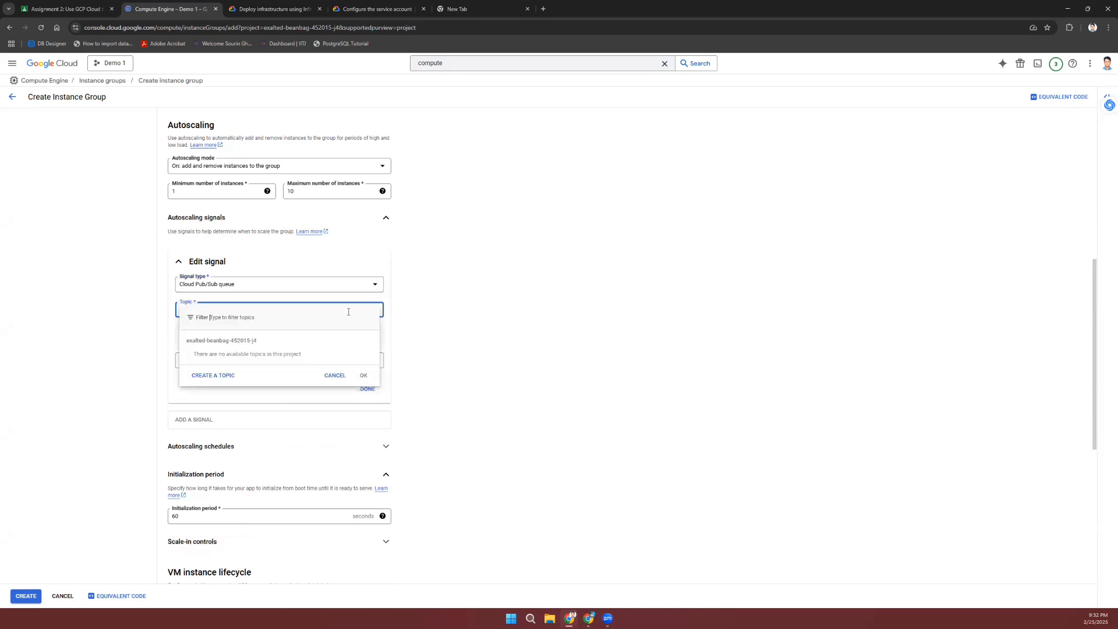
pyautogui.click(422, 348)
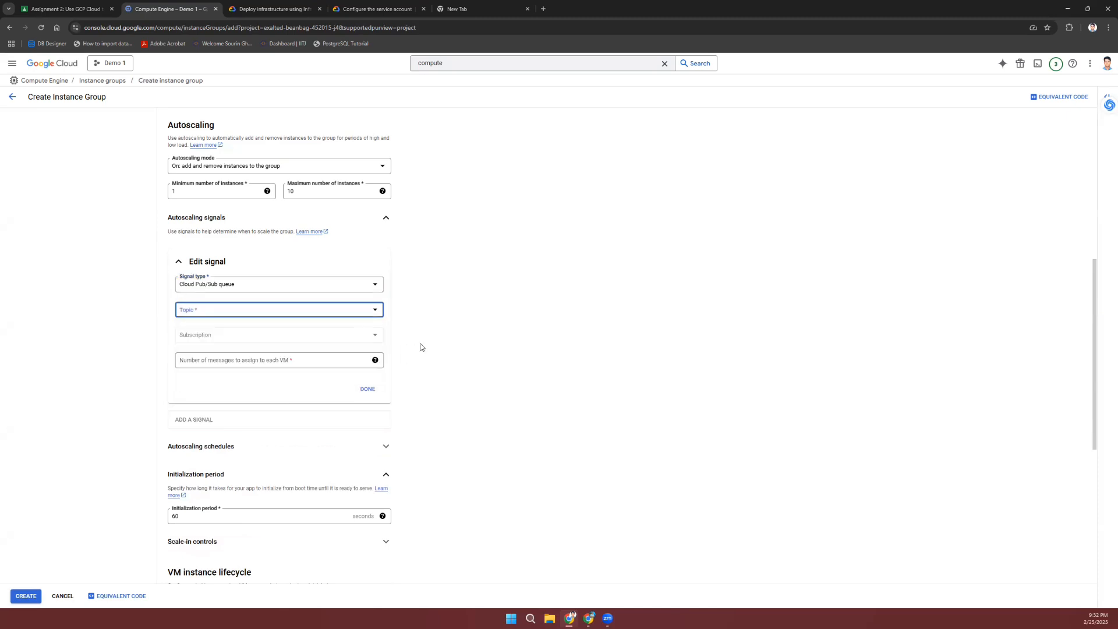
pyautogui.click(251, 333)
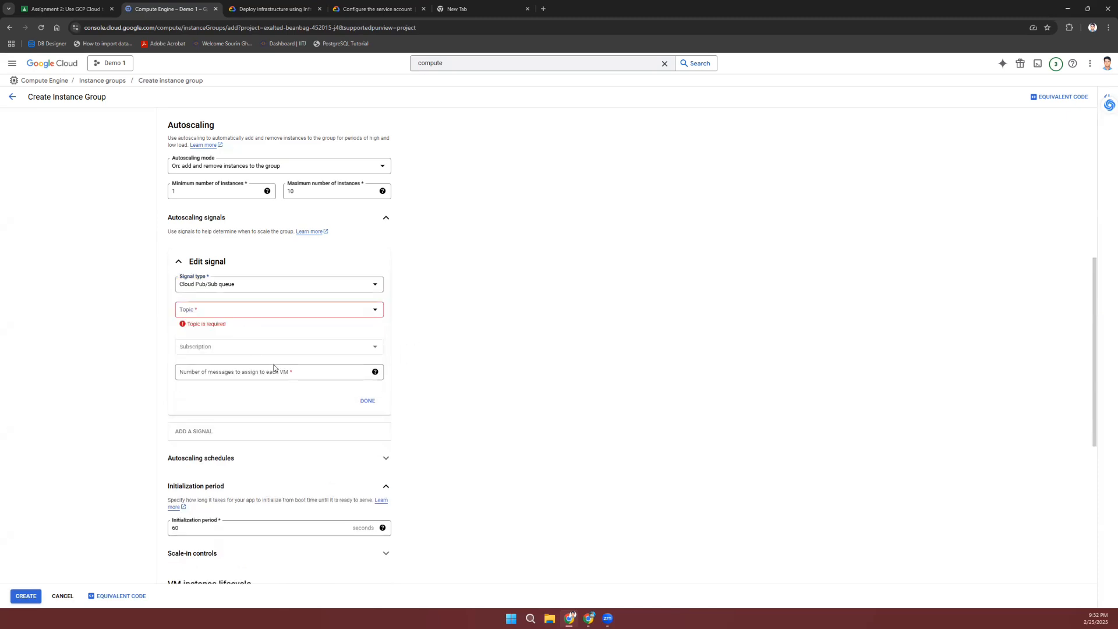
pyautogui.click(321, 371)
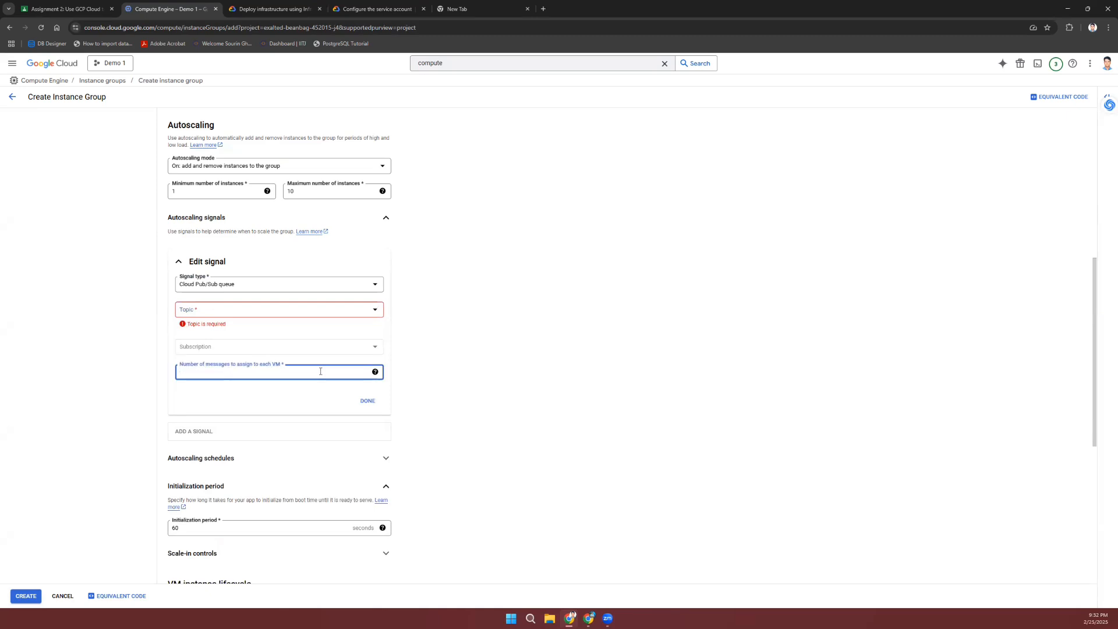
pyautogui.click(375, 372)
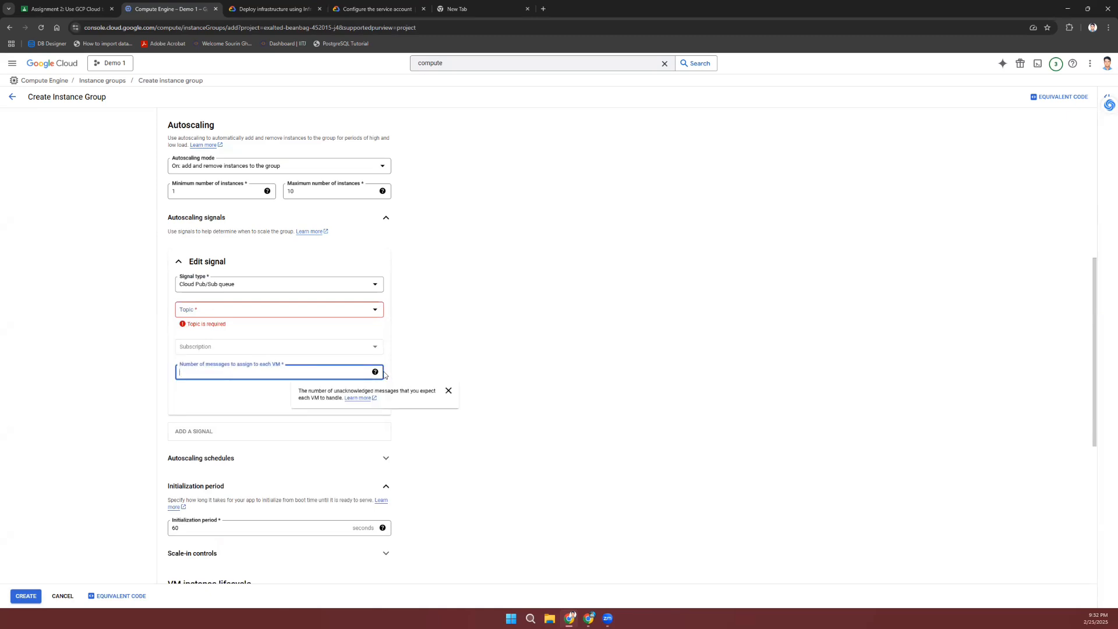
pyautogui.click(432, 319)
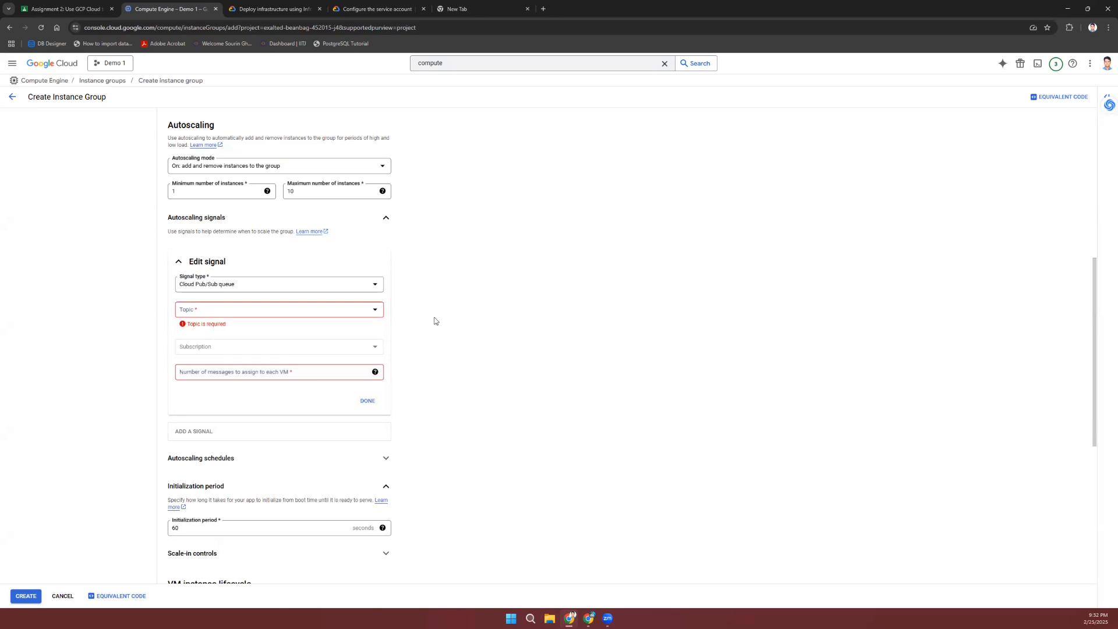
# Step: Try Cloud Monitoring metric, then switch the signal back to CPU utilization
pyautogui.click(300, 282)
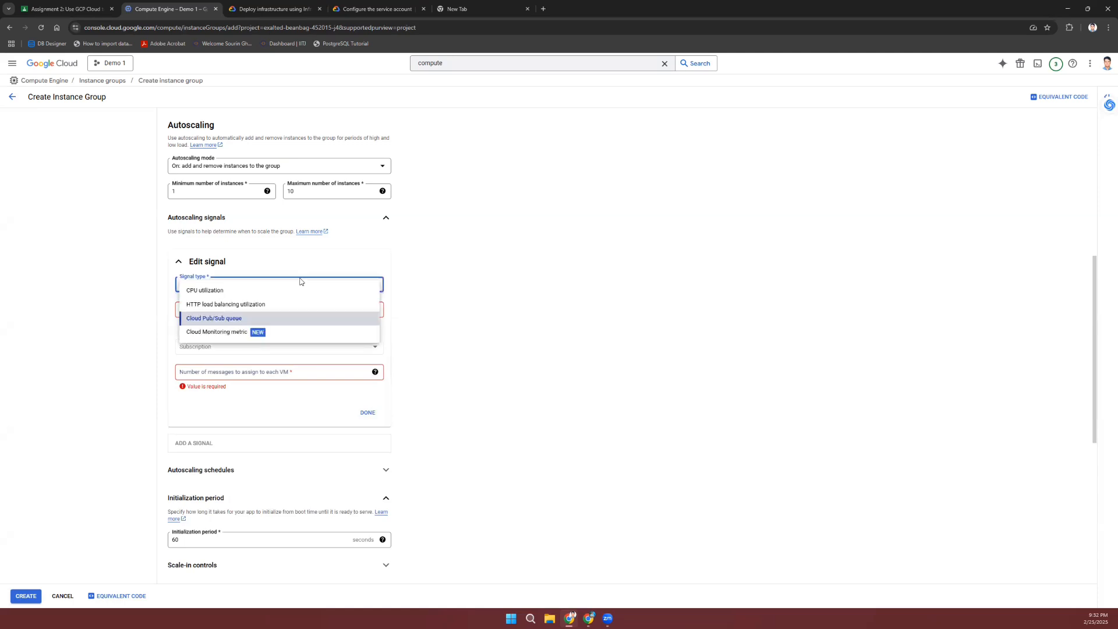
pyautogui.click(233, 332)
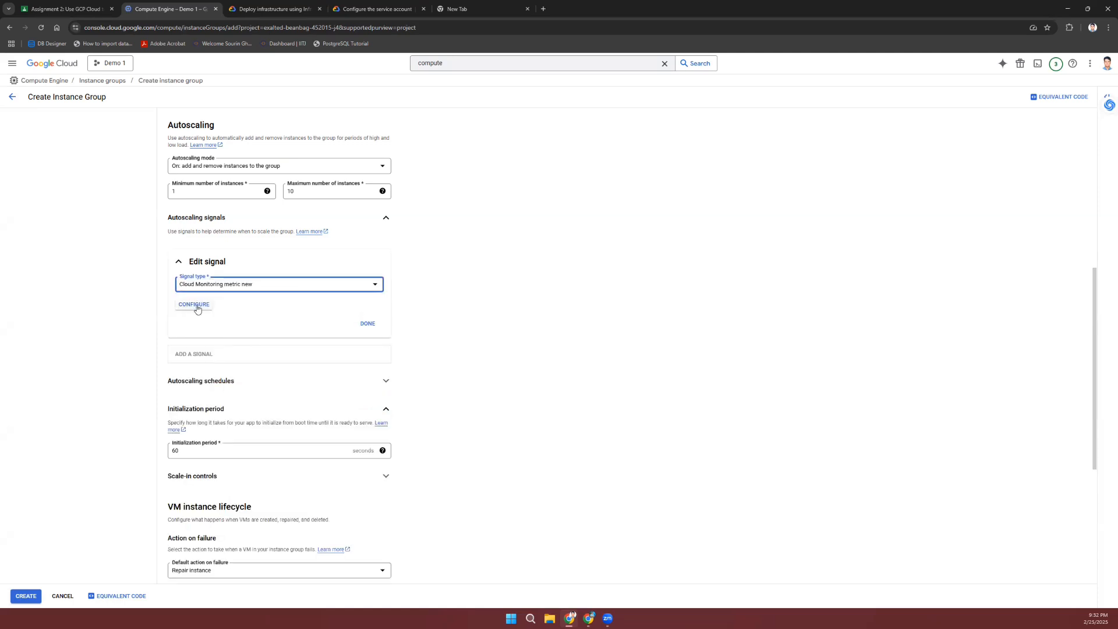
pyautogui.click(247, 286)
pyautogui.click(245, 289)
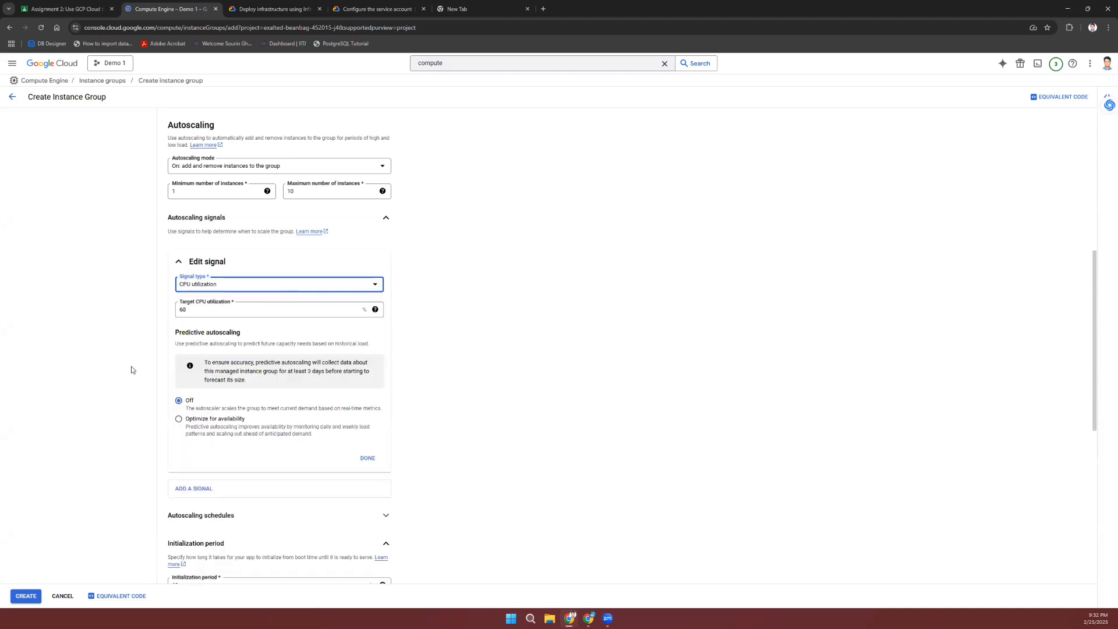
# Step: Submit the form so instance-group-1 starts creating in us-central1-c with 0 → 1 instances
pyautogui.scroll(-1, 471, 369)
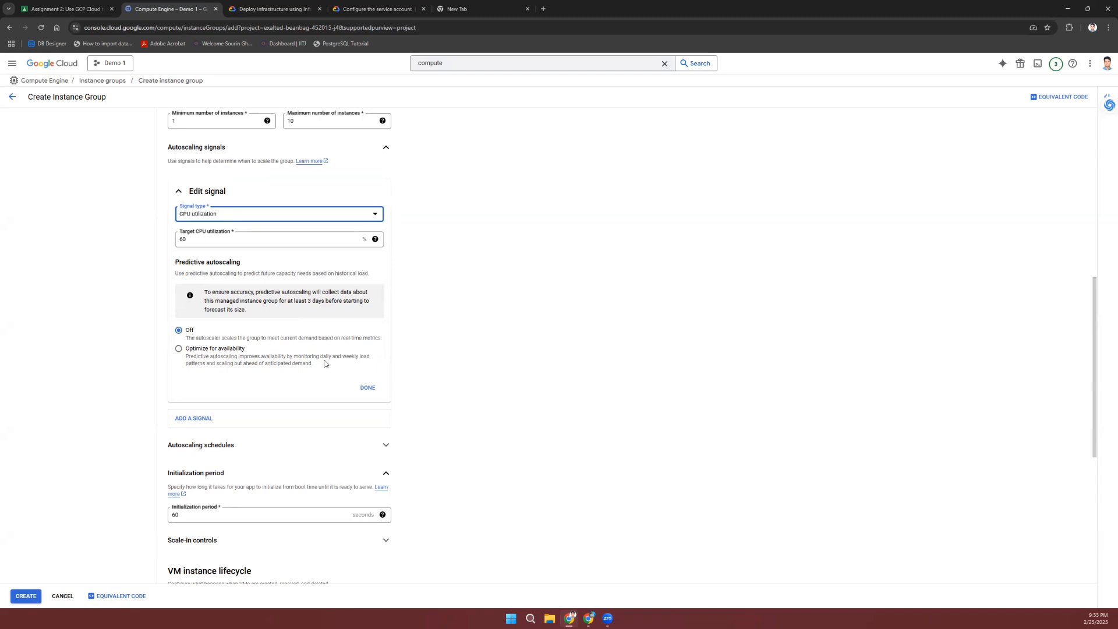
pyautogui.scroll(-2, 325, 364)
pyautogui.scroll(-2, 325, 364)
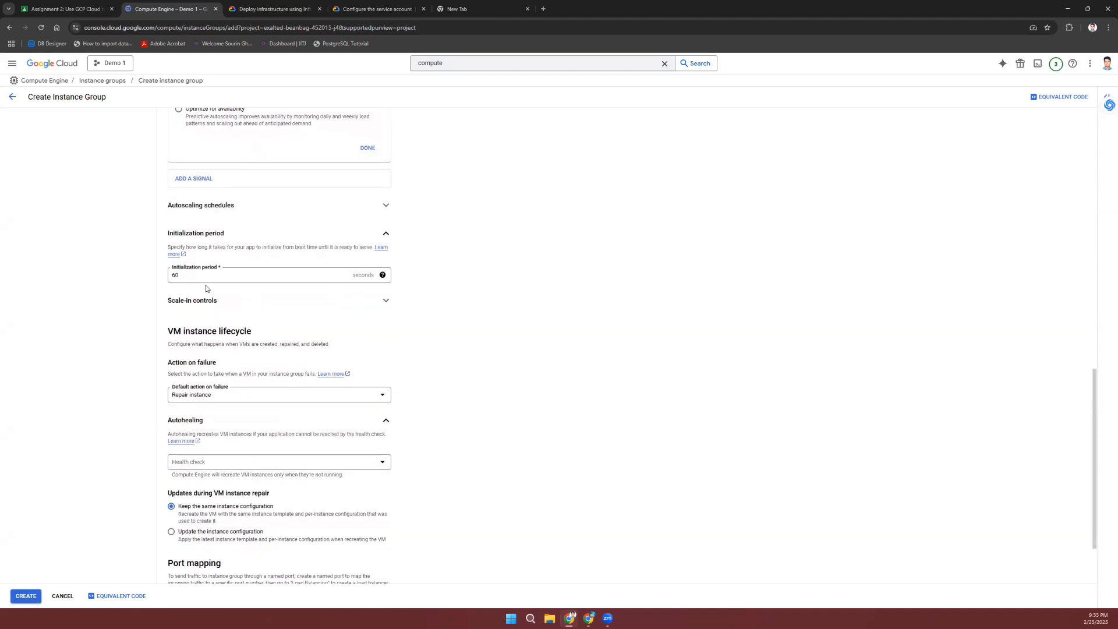
pyautogui.scroll(-2, 320, 323)
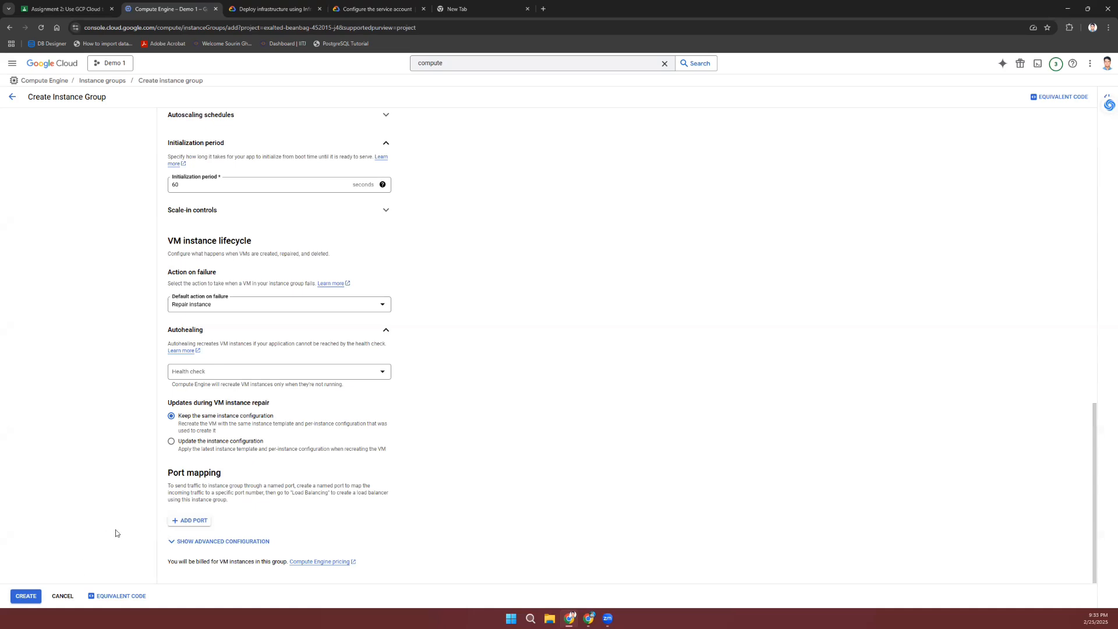
pyautogui.click(26, 597)
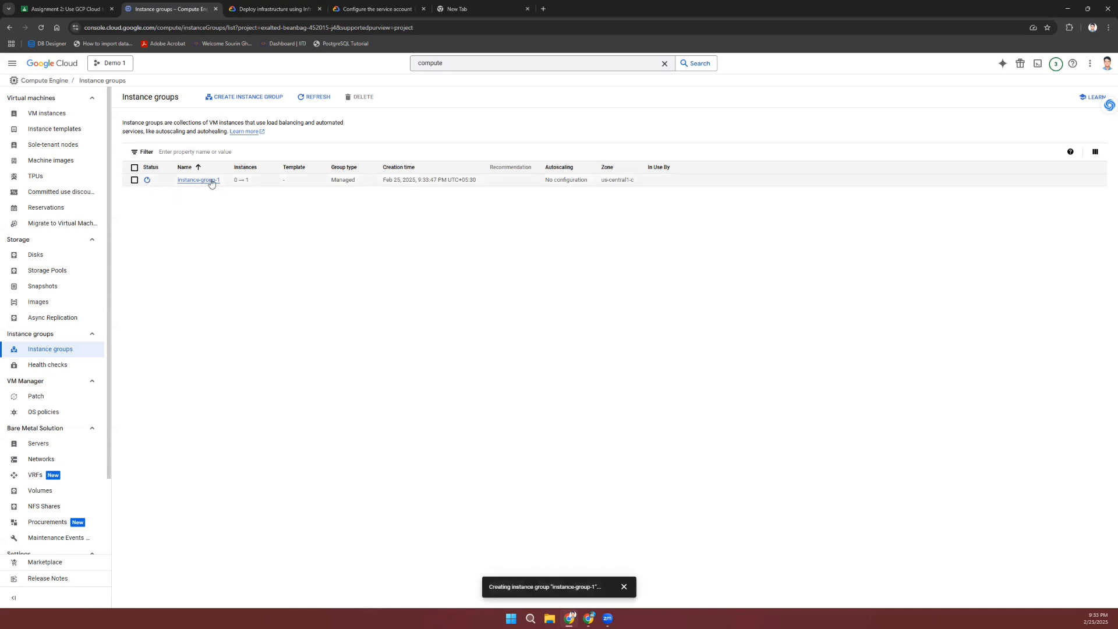
pyautogui.click(211, 183)
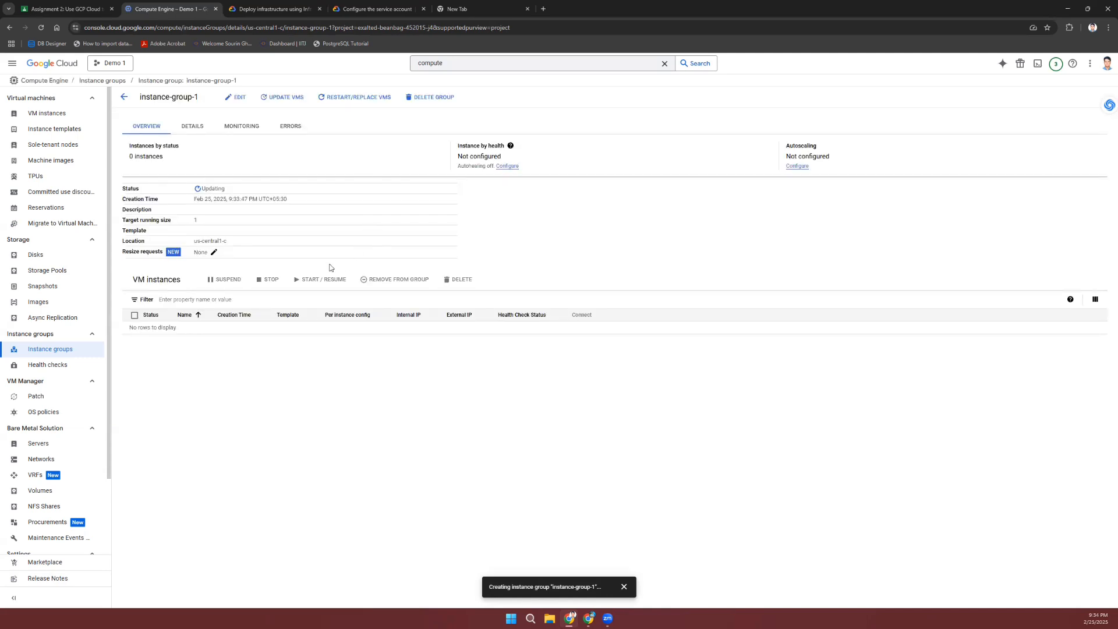
pyautogui.click(125, 98)
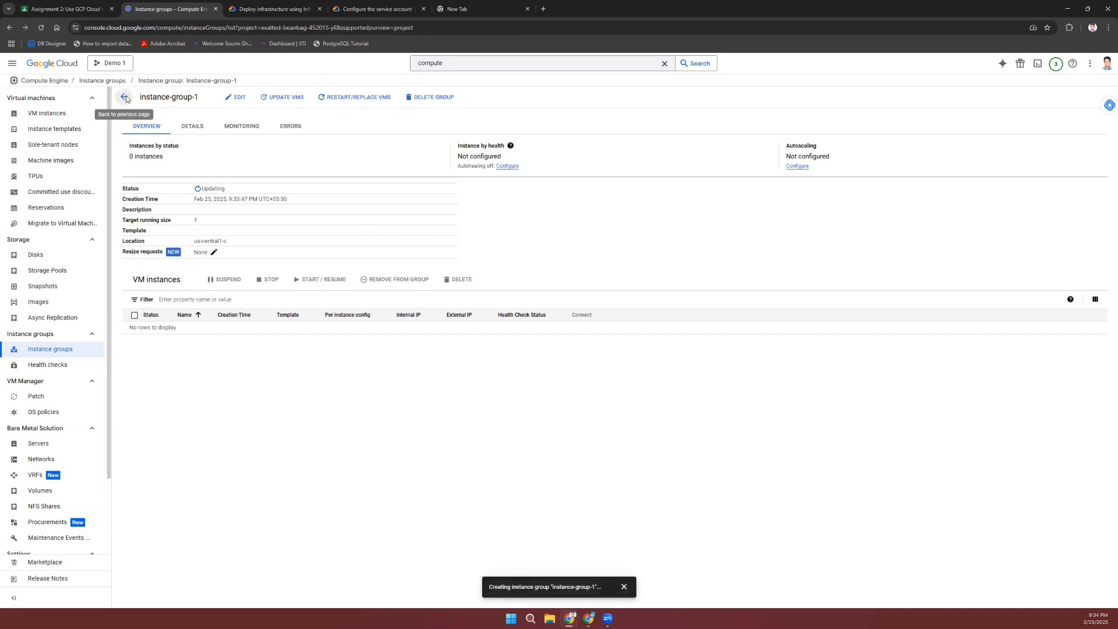